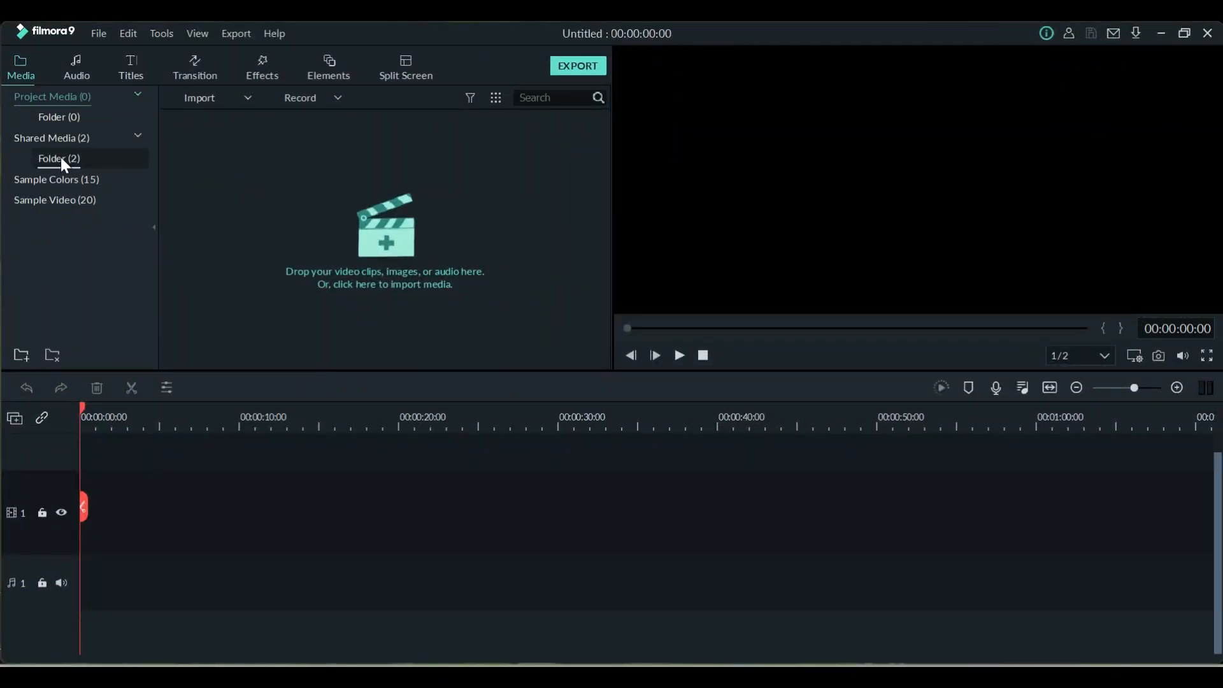
Place the Black sample color at the start of video track 1
left_click(74, 201)
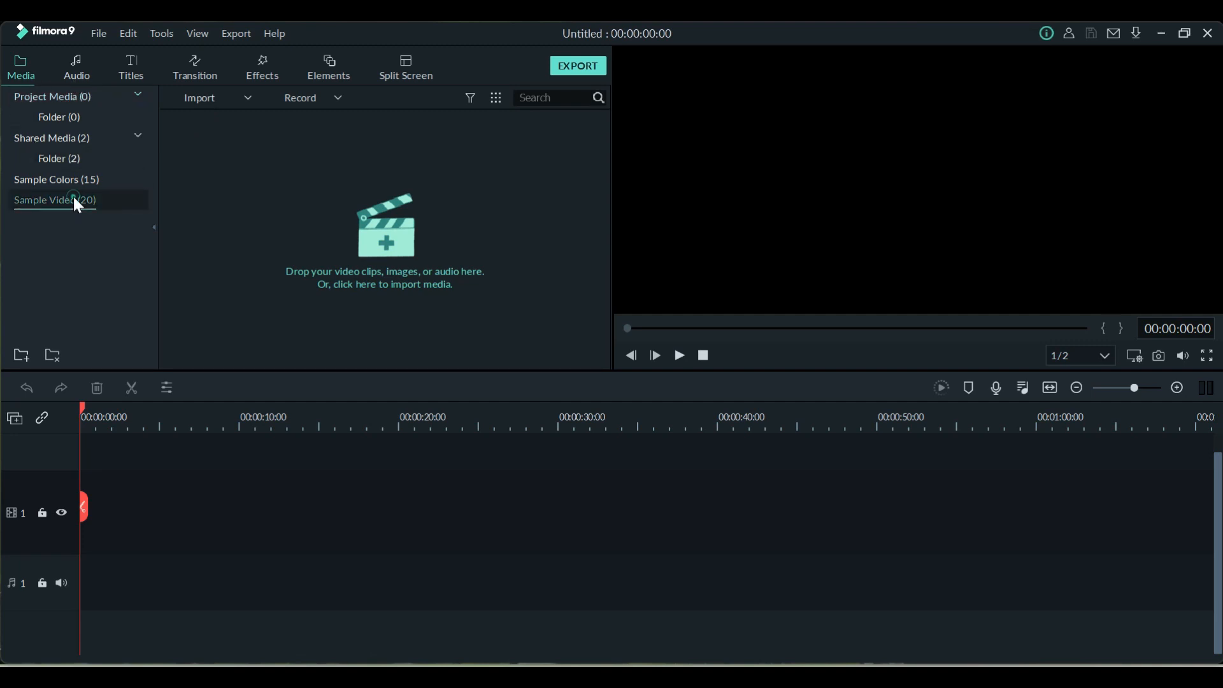
left_click(54, 176)
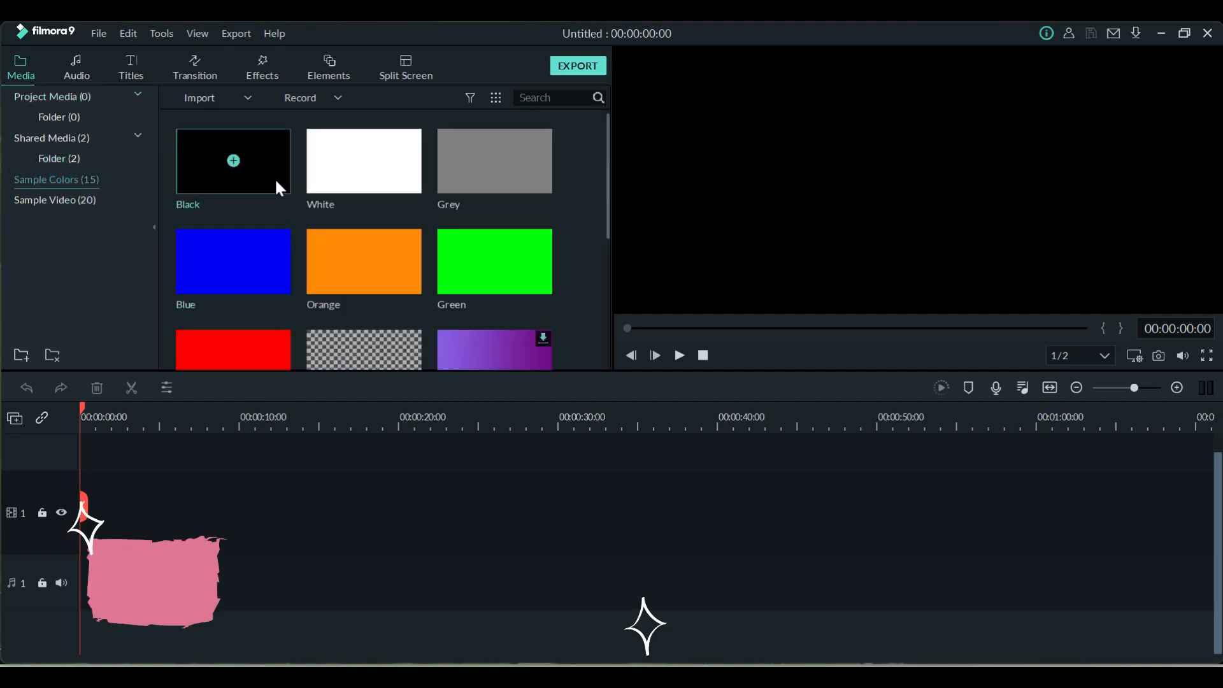
left_click_drag(265, 150, 96, 513)
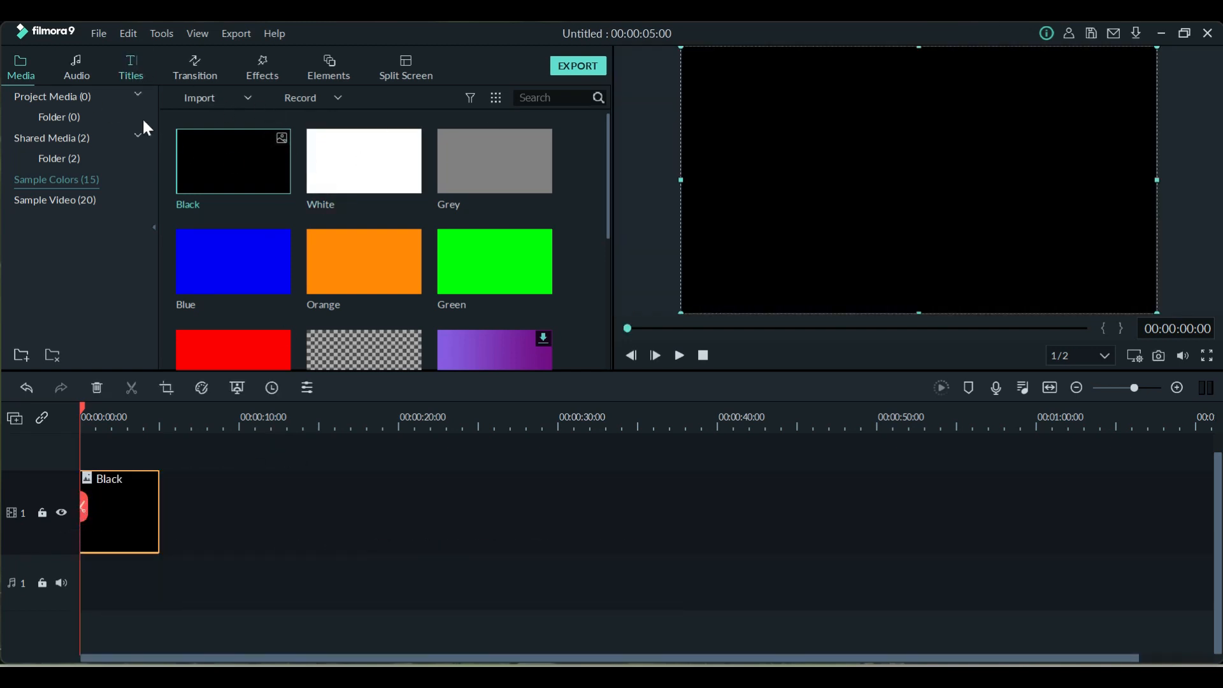
Add Title 34 from the included titles above the black clip at the timeline start and open its advanced text editing
left_click(130, 66)
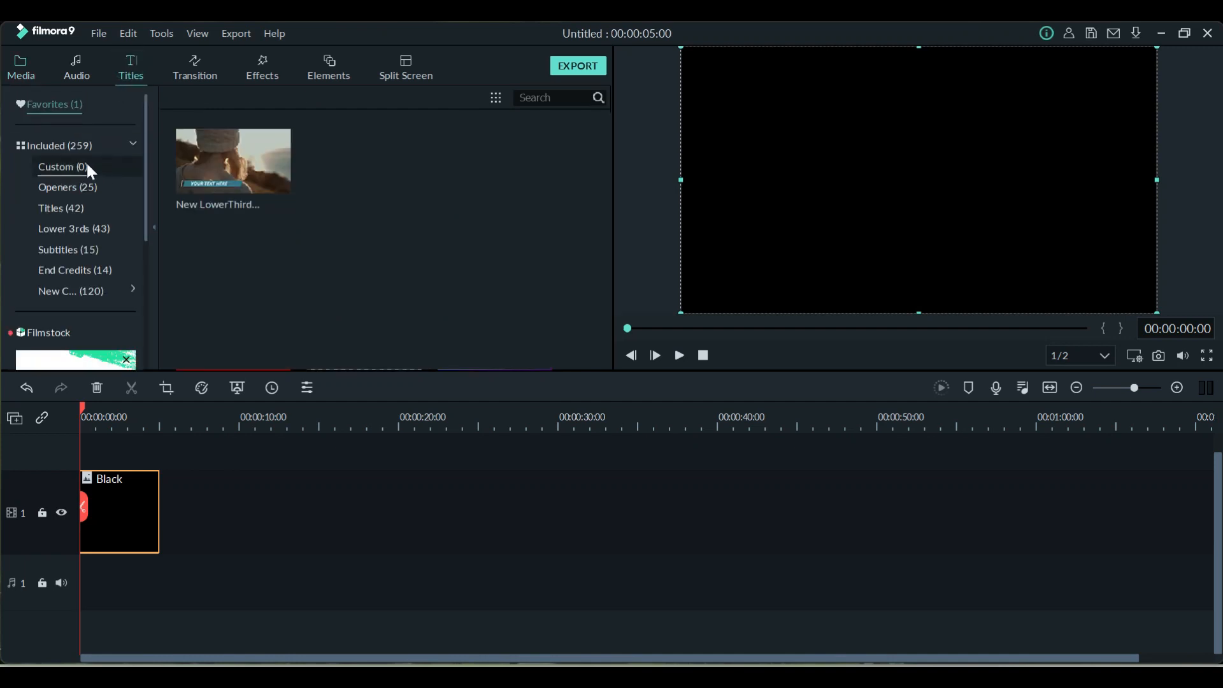
left_click(77, 147)
scroll(472, 178, "down", 4)
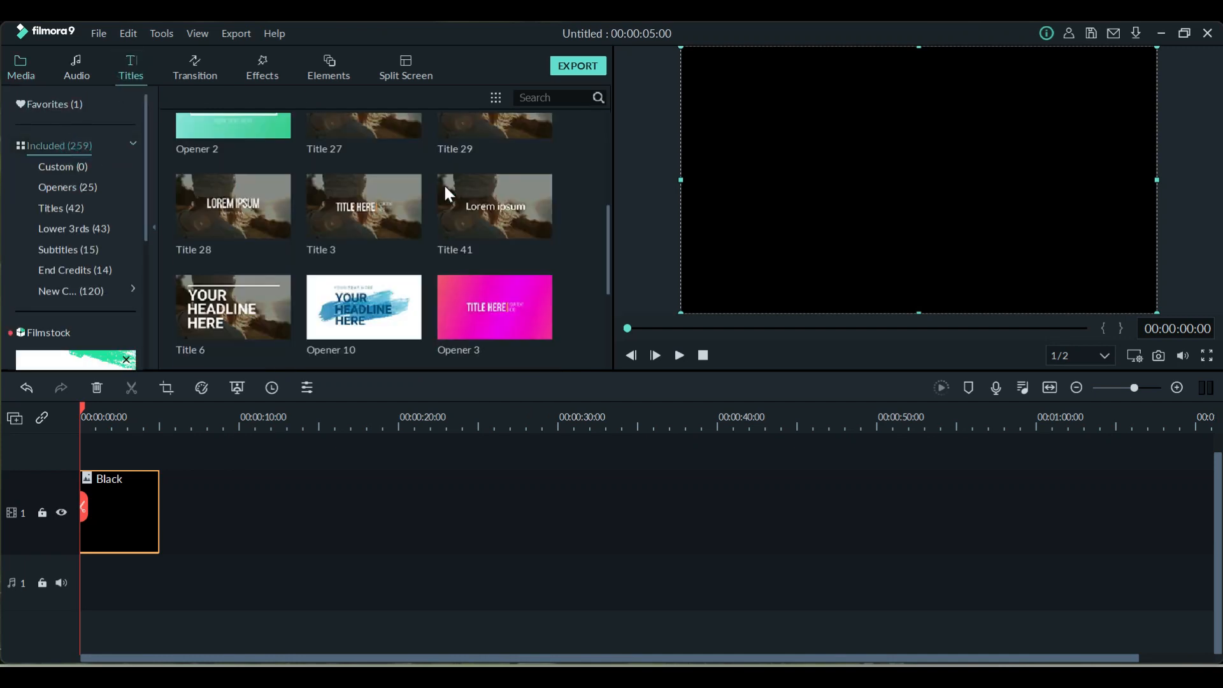
scroll(317, 223, "down", 7)
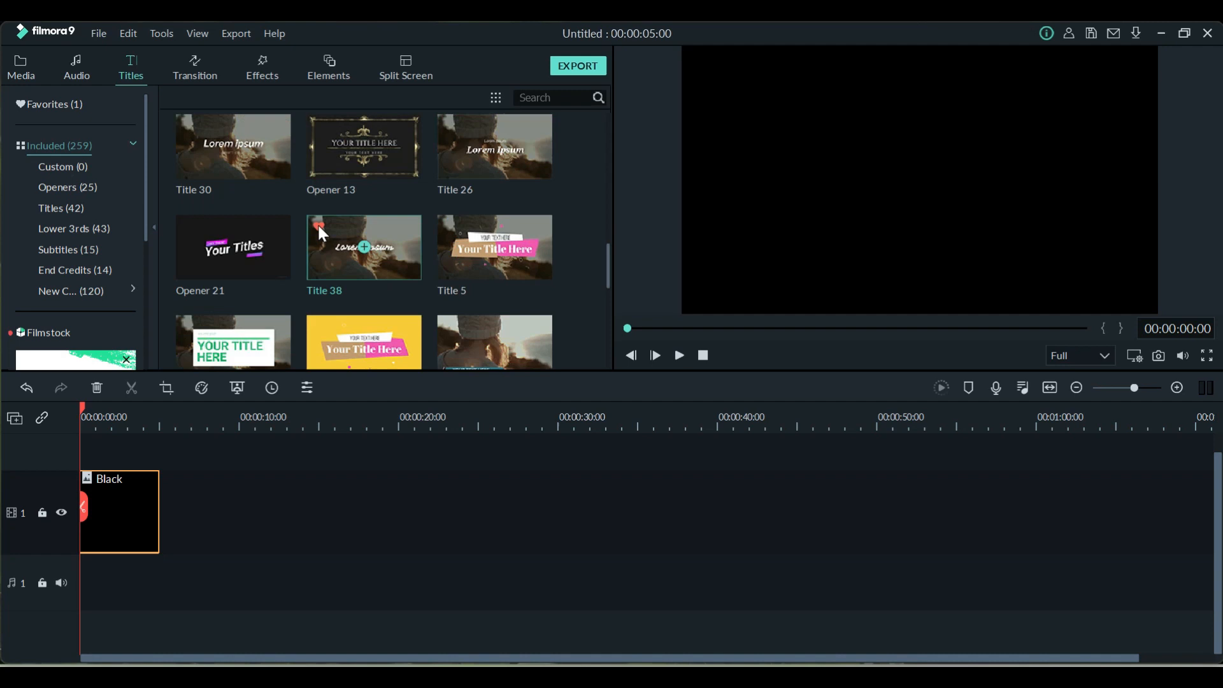
scroll(318, 223, "down", 7)
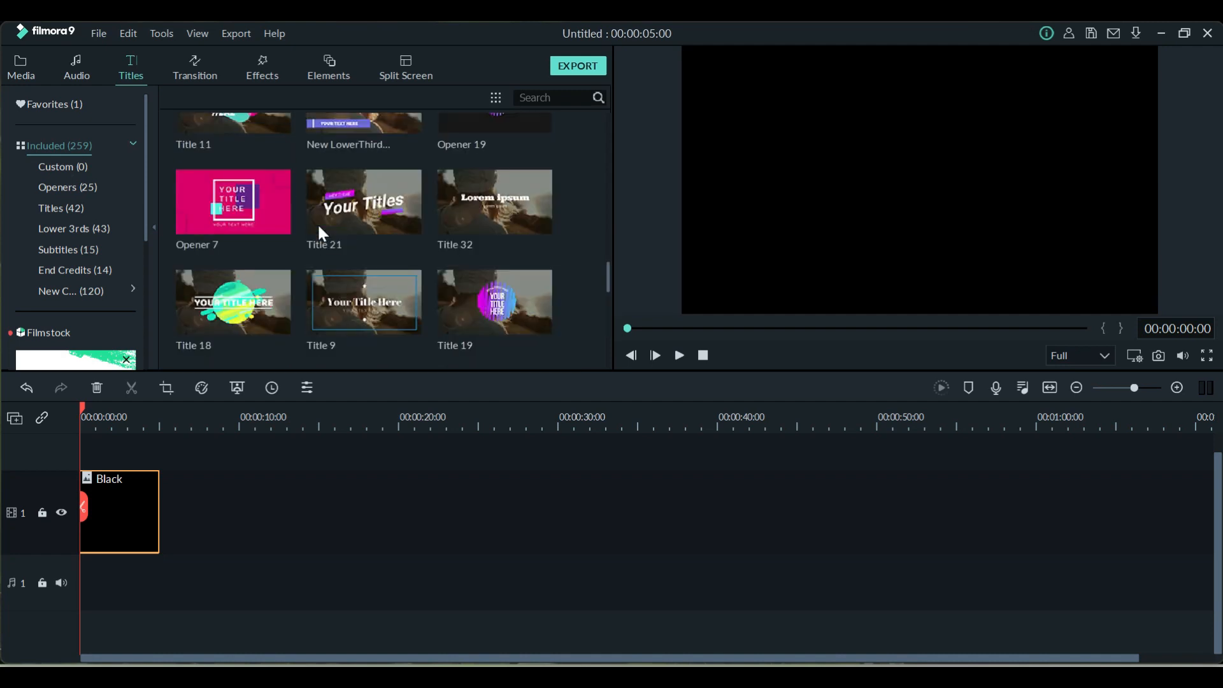
scroll(319, 226, "up", 4)
left_click(252, 263)
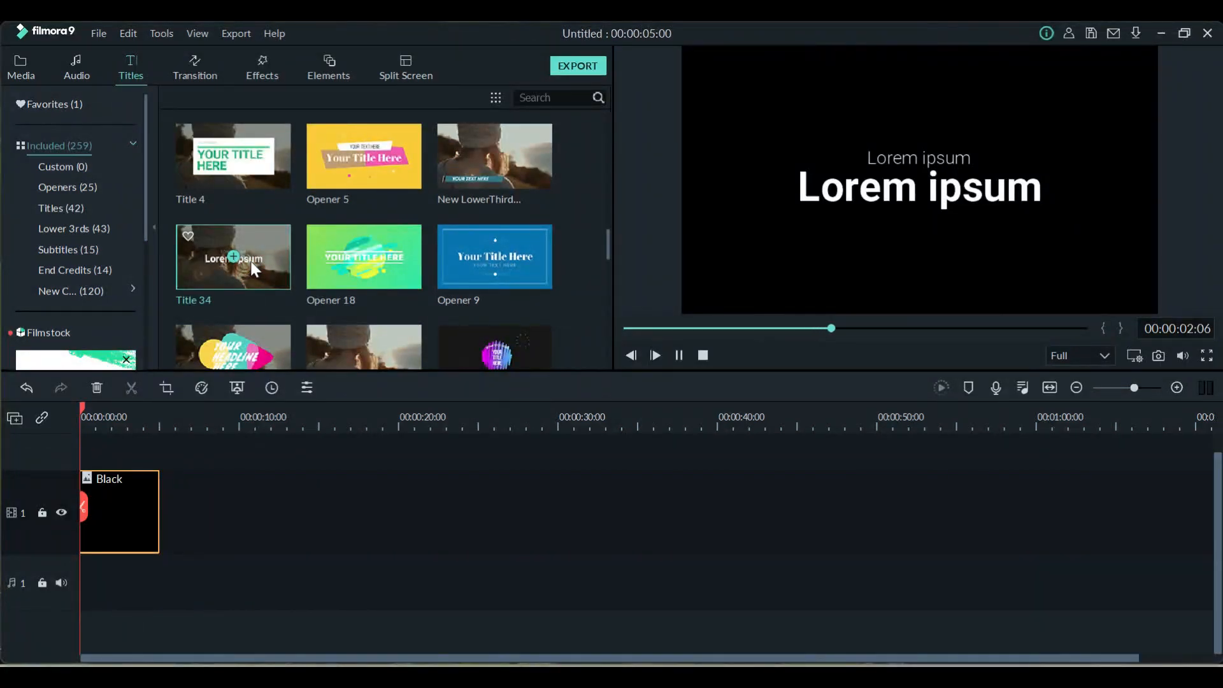
left_click_drag(253, 268, 86, 464)
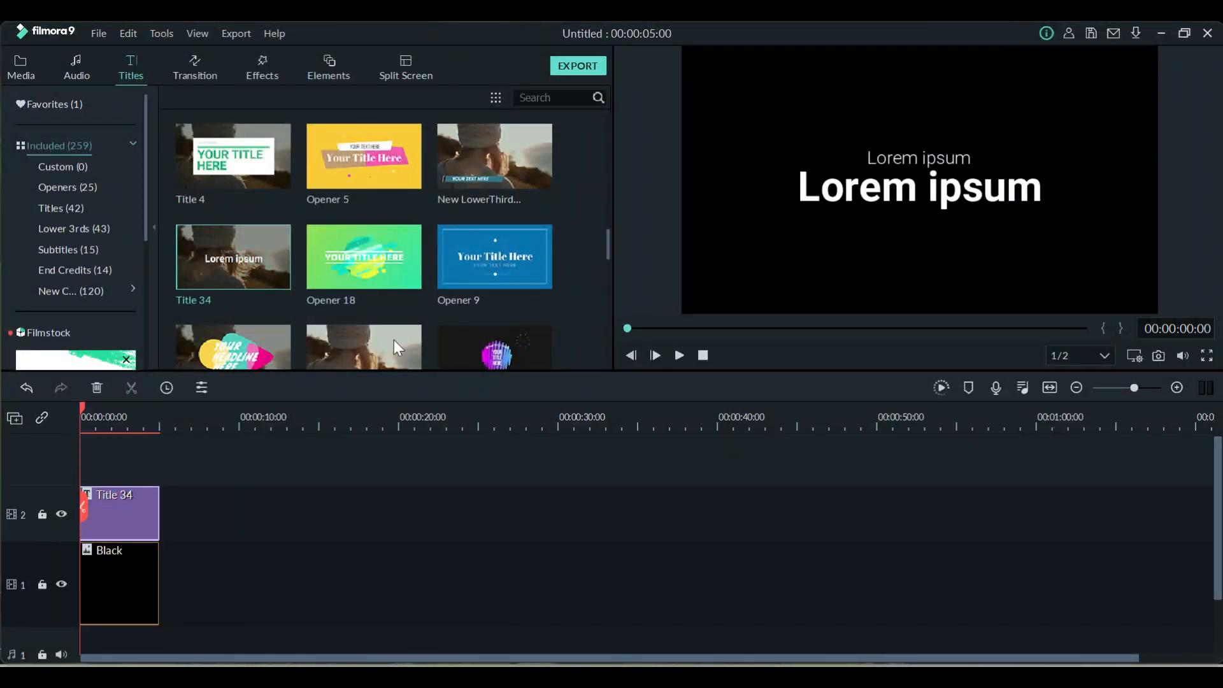
left_click(450, 352)
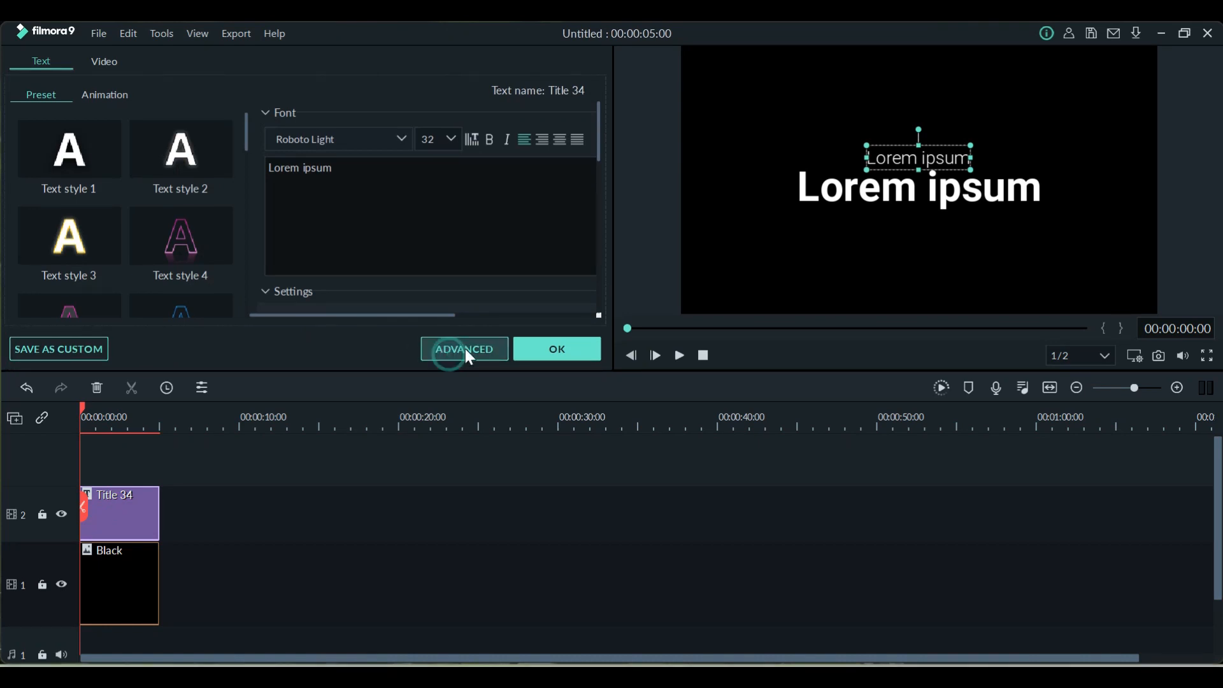
Replace the large Lorem ipsum text in the title with TRAVLING NR
left_click(724, 312)
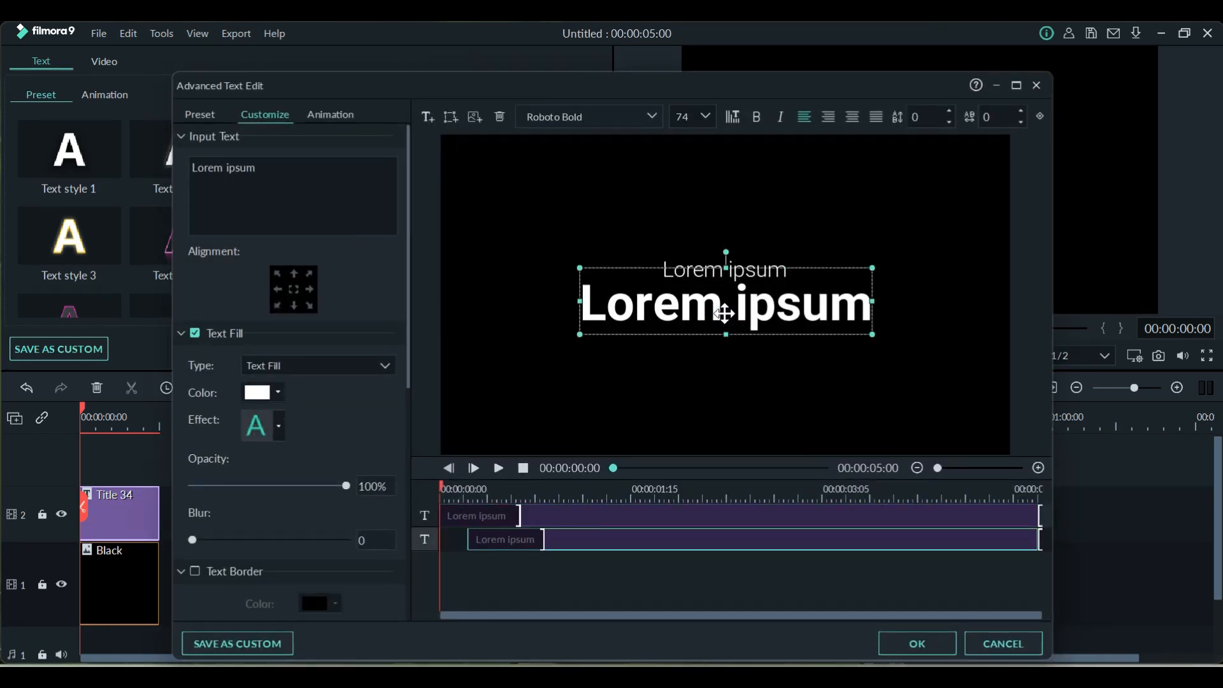
double_click(728, 320)
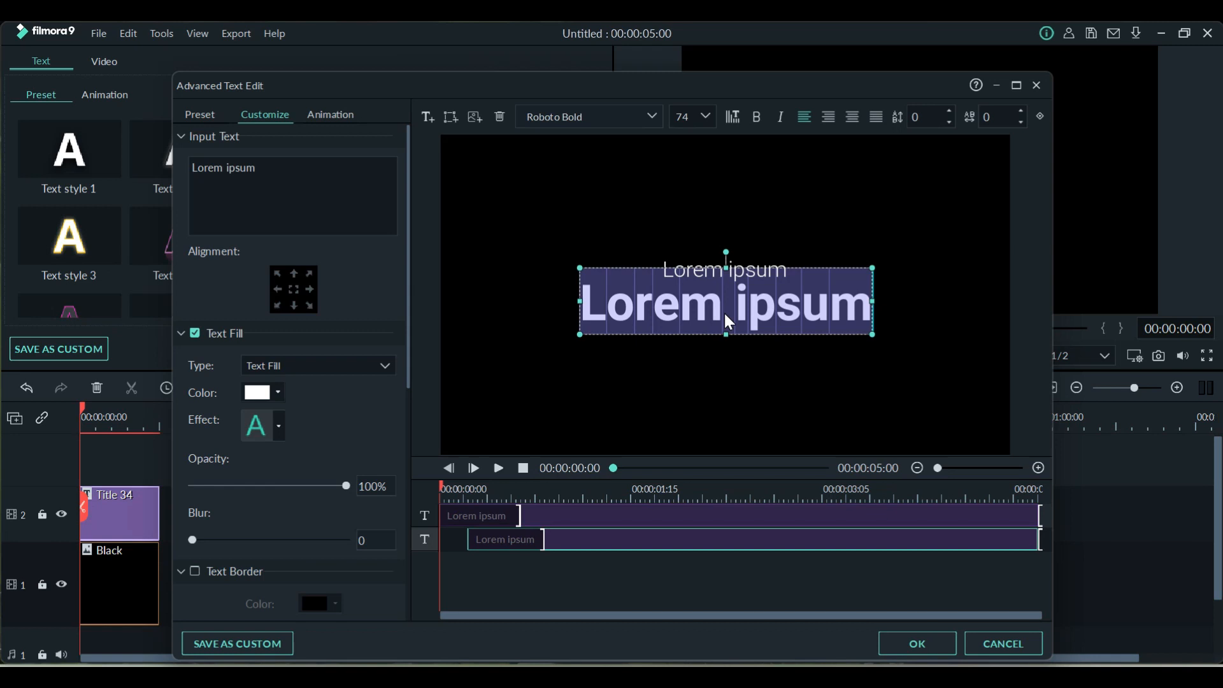
type("T")
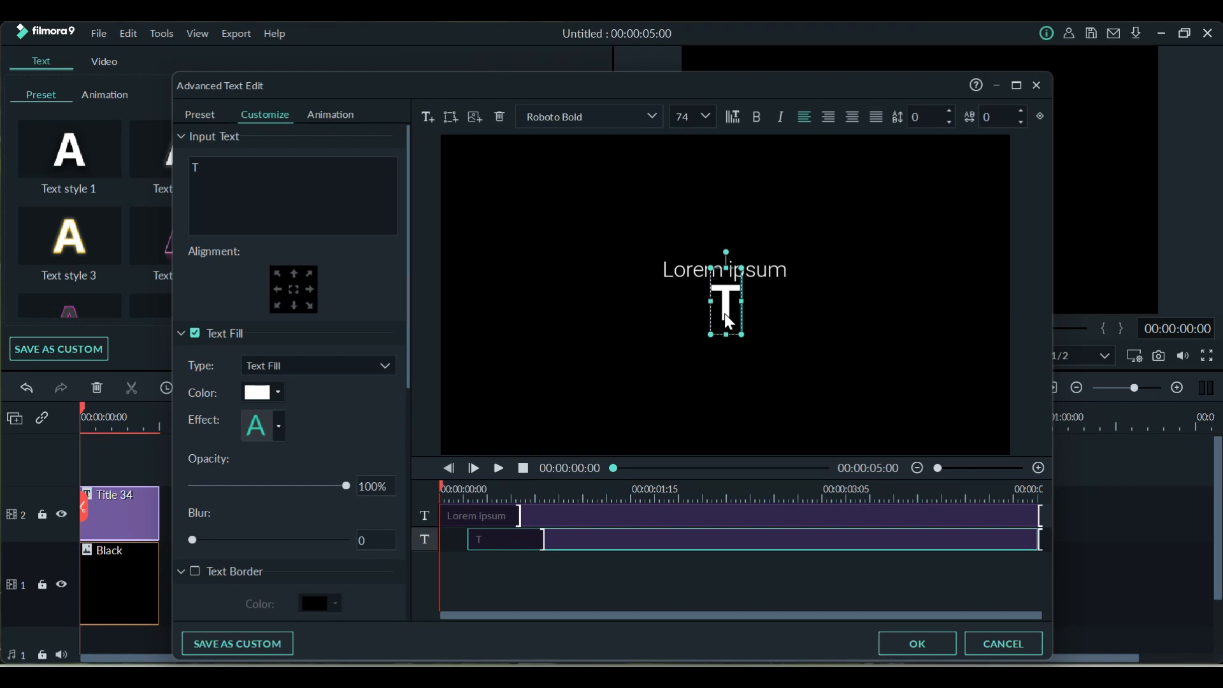
key("BackSpace")
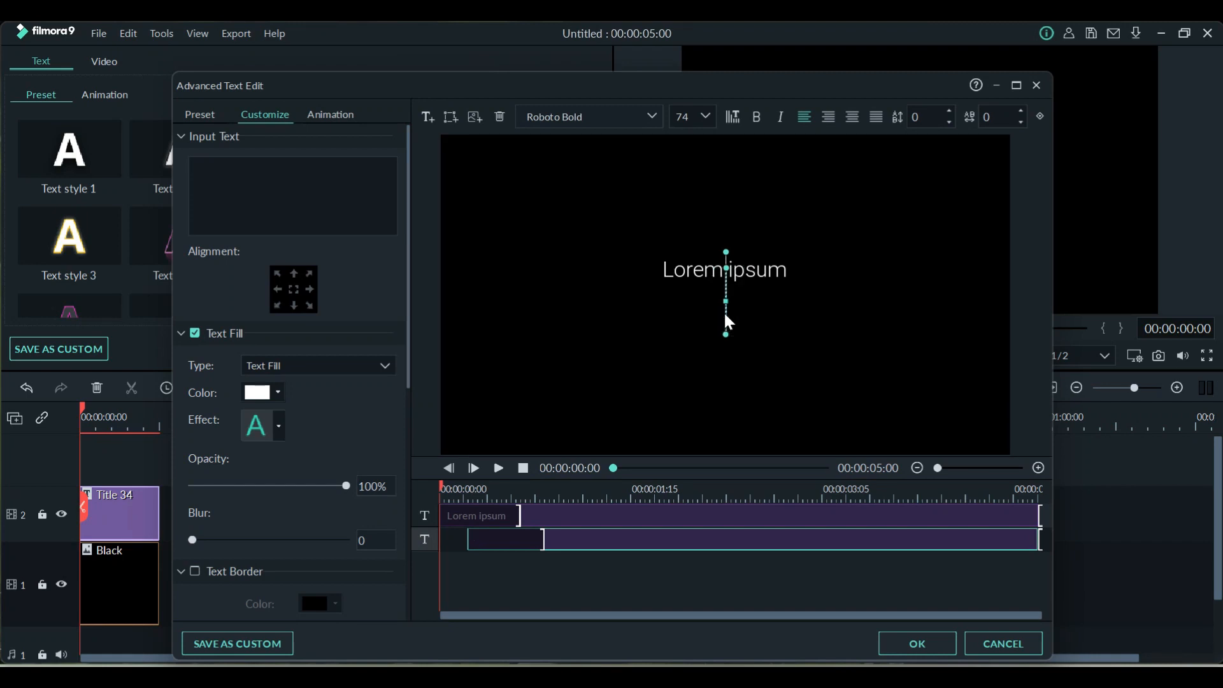
type("N")
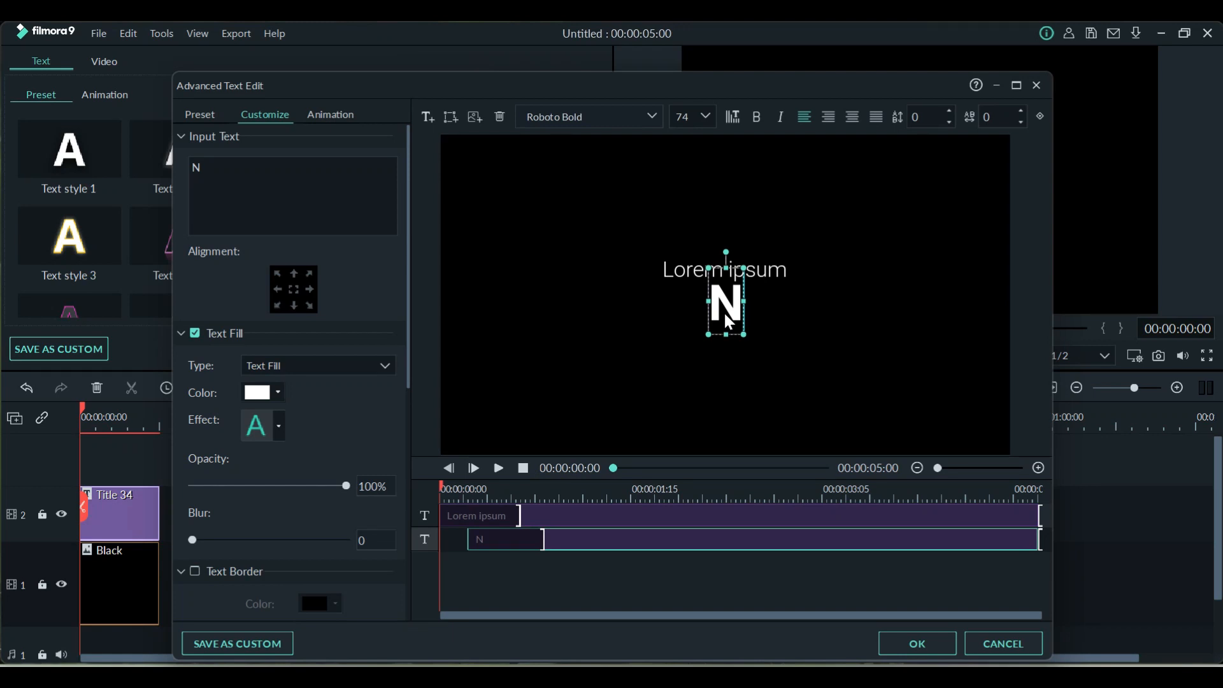
double_click(729, 323)
type("tR")
key("BackSpace")
key("BackSpace")
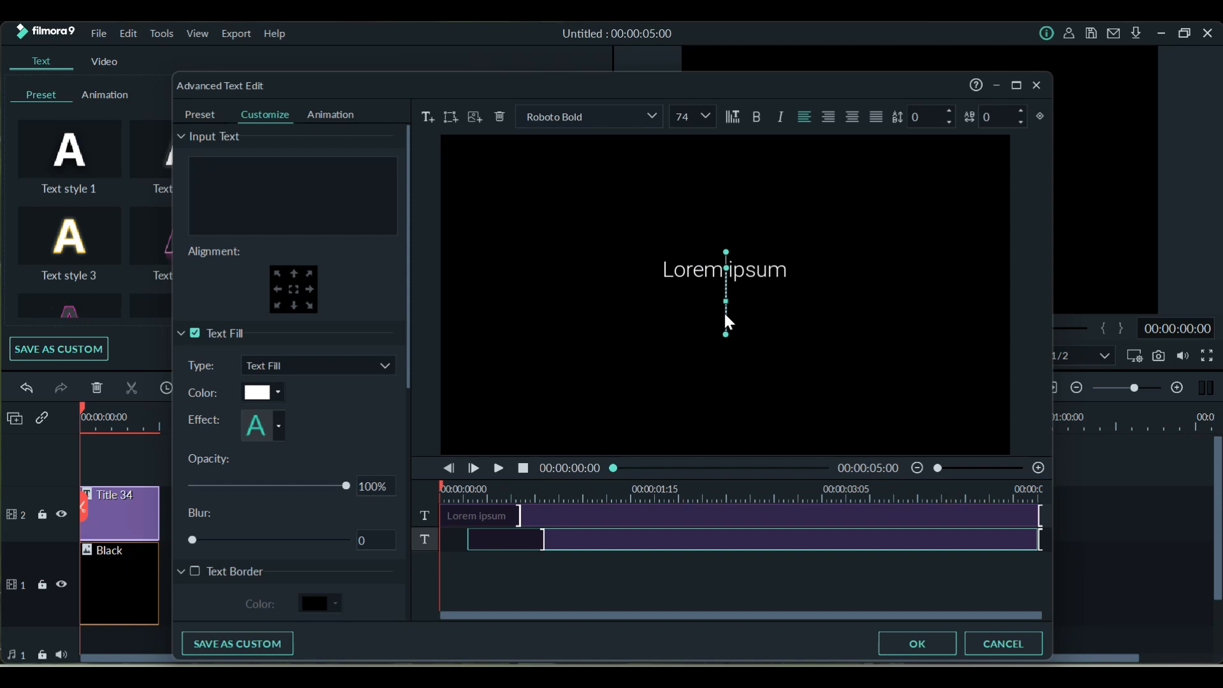
type("T")
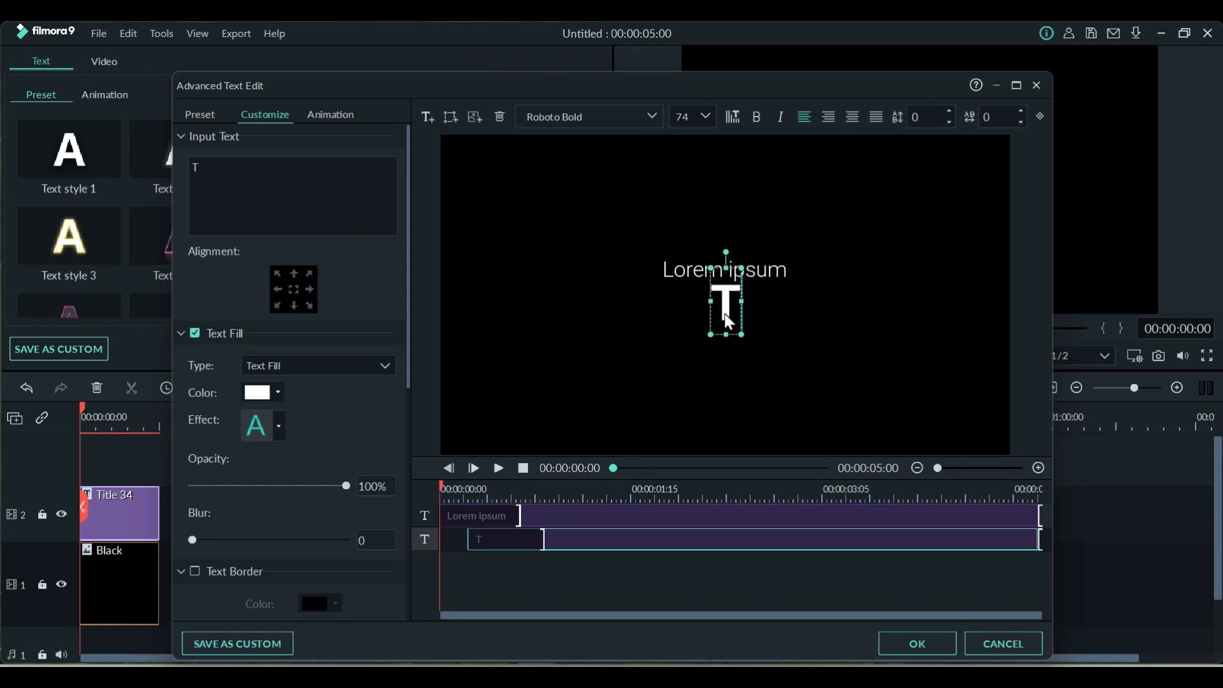
type("r")
key("BackSpace")
type("R")
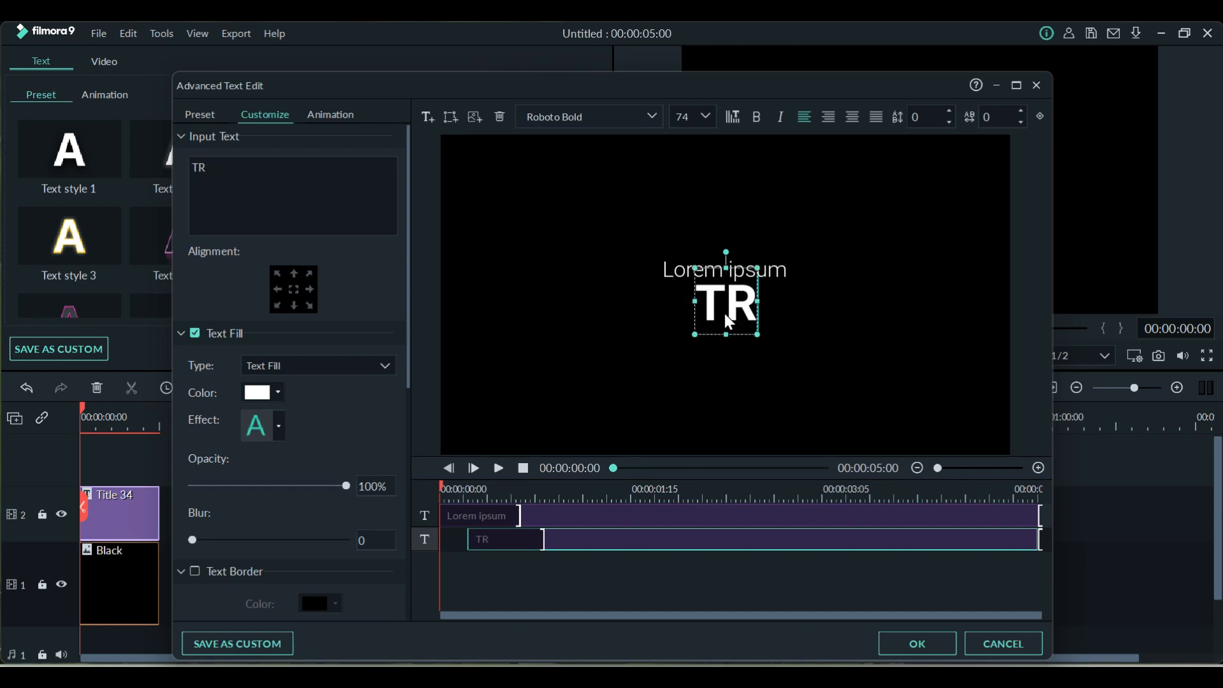
type("AVLING")
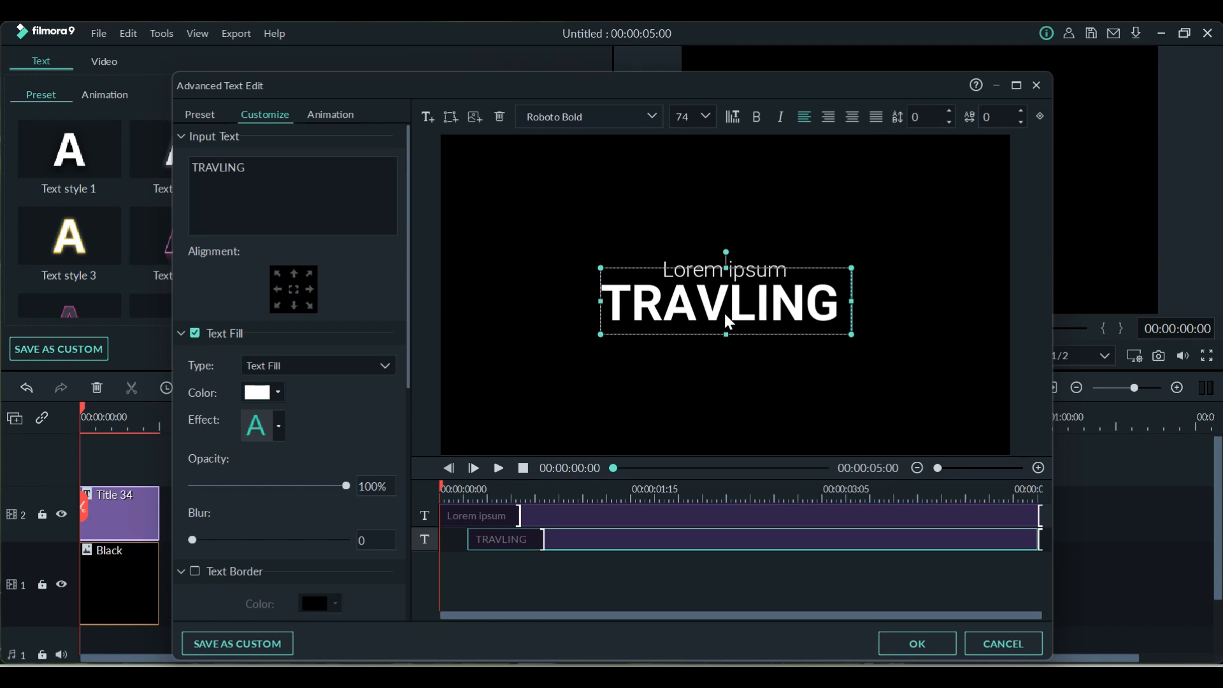
type("n")
key("BackSpace")
type("NR")
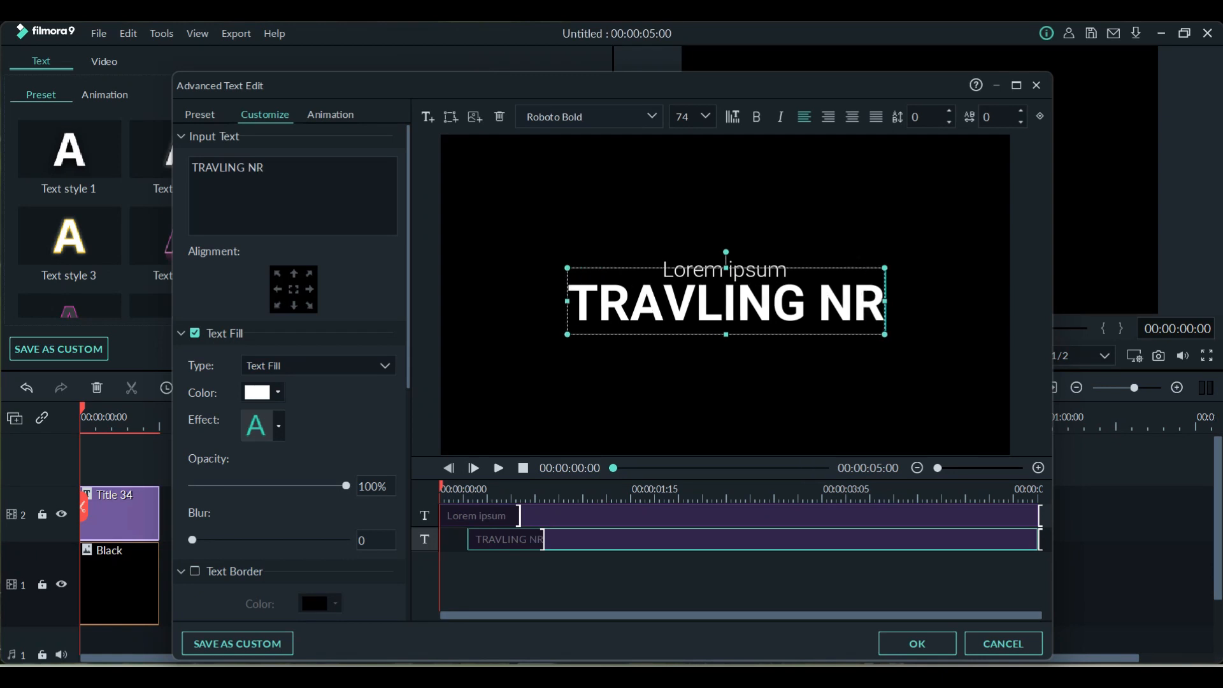
Change the large lower text line of the title to CREATIVE DESIGN
left_click(773, 273)
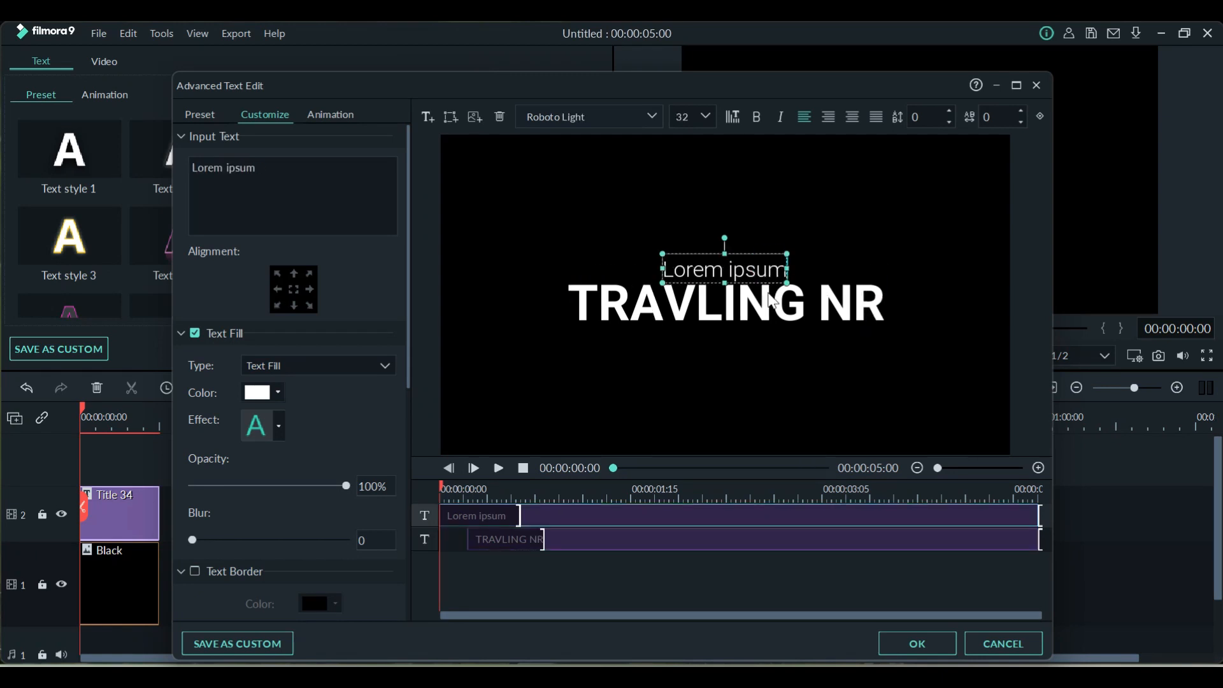
left_click(771, 296)
left_click(771, 275)
left_click(770, 311)
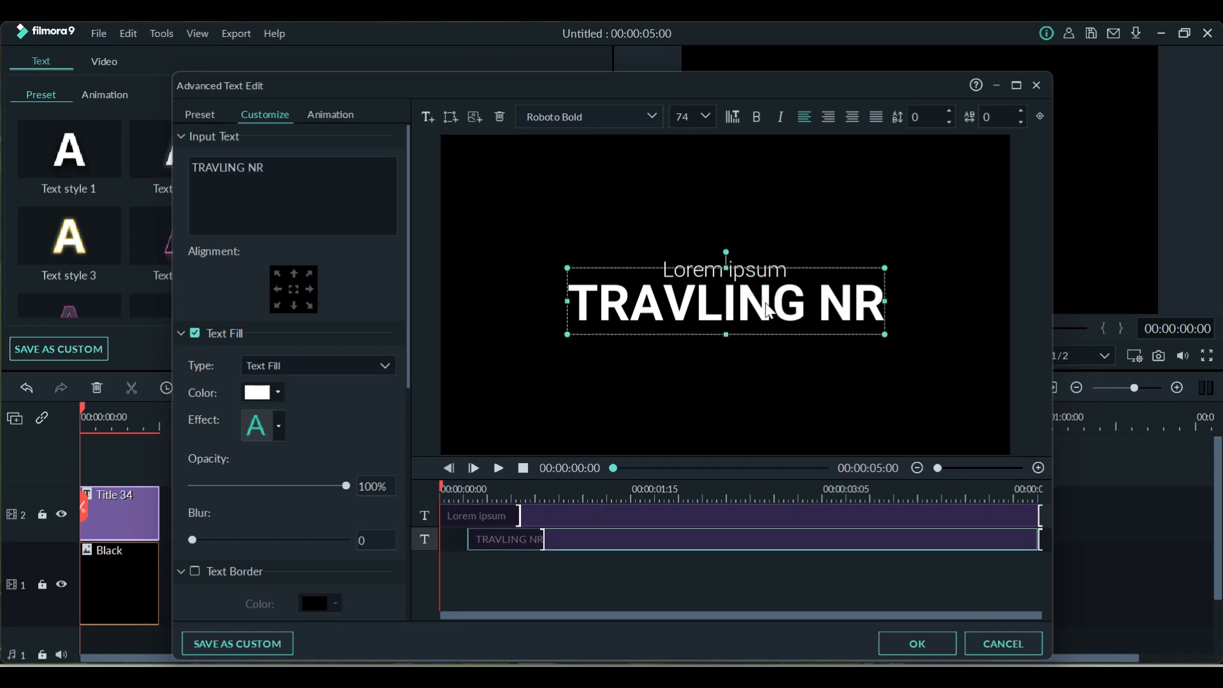
double_click(769, 311)
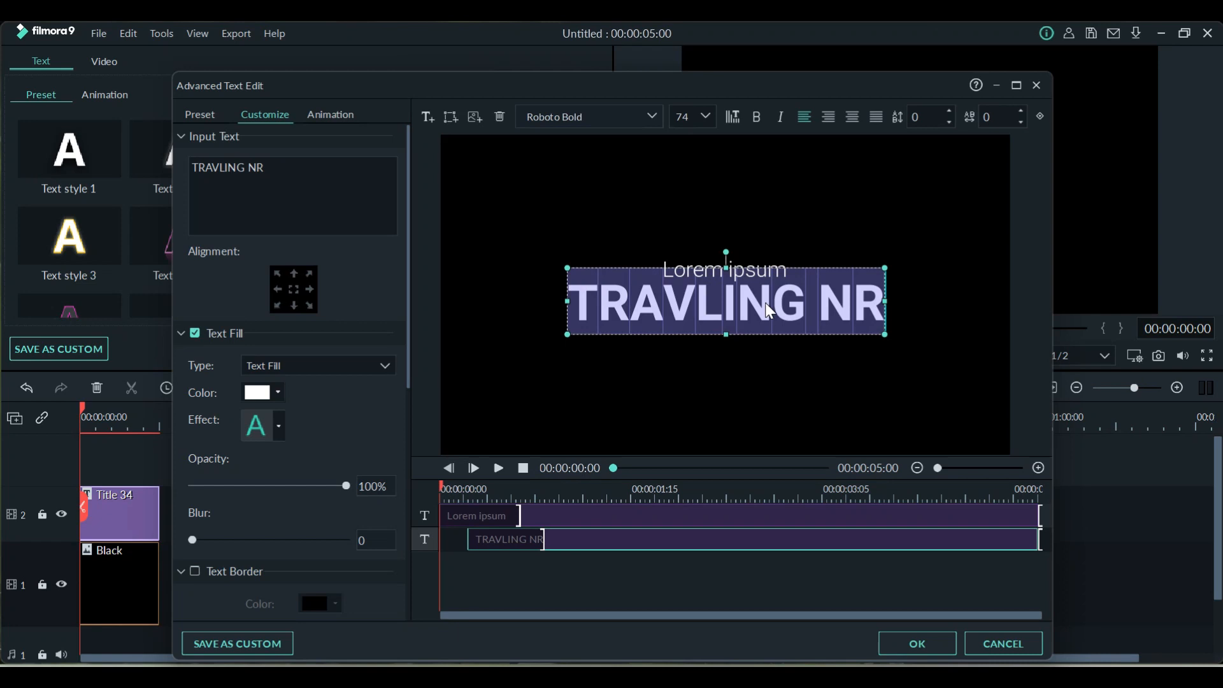
type("CREATIVE DESIGN")
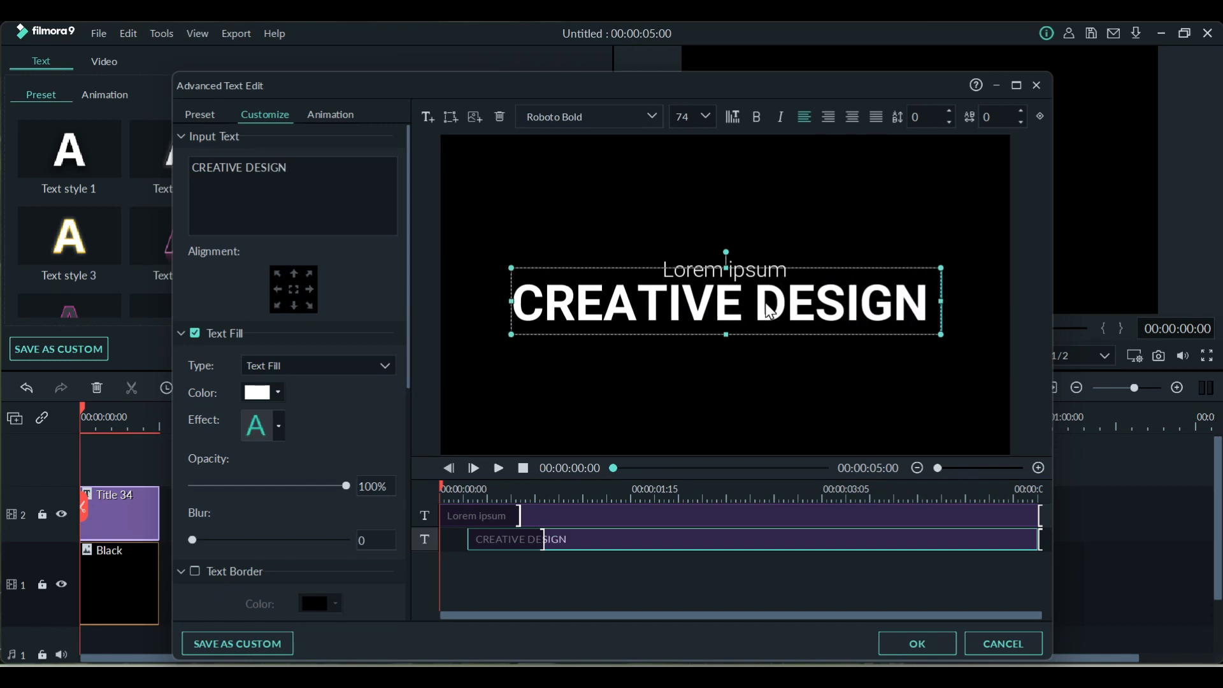
Clear the small Lorem ipsum line above the main title and select all of the CREATIVE DESIGN text
left_click(774, 267)
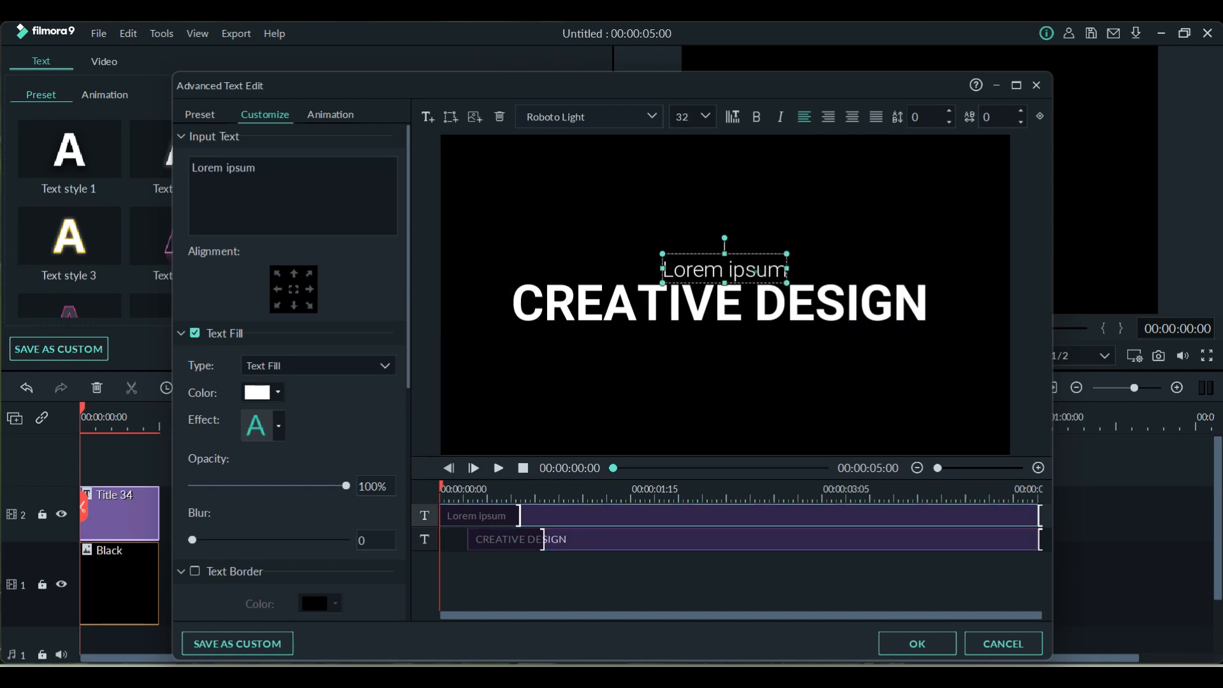
double_click(757, 274)
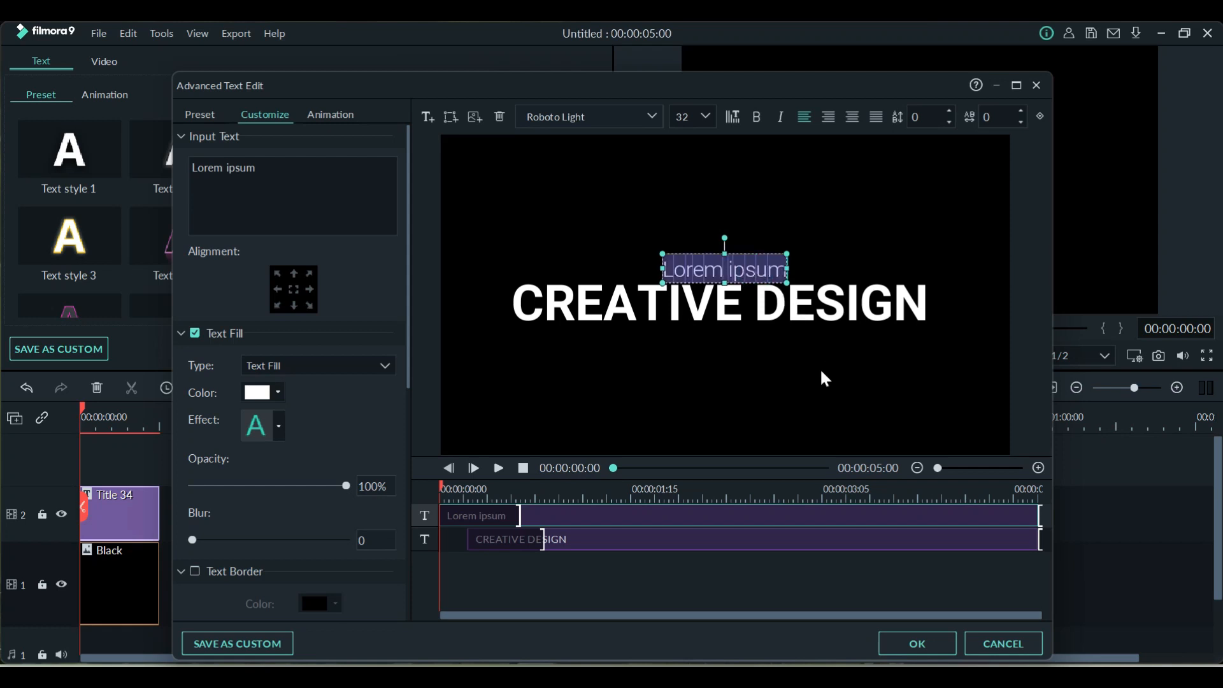
key("BackSpace")
left_click(763, 321)
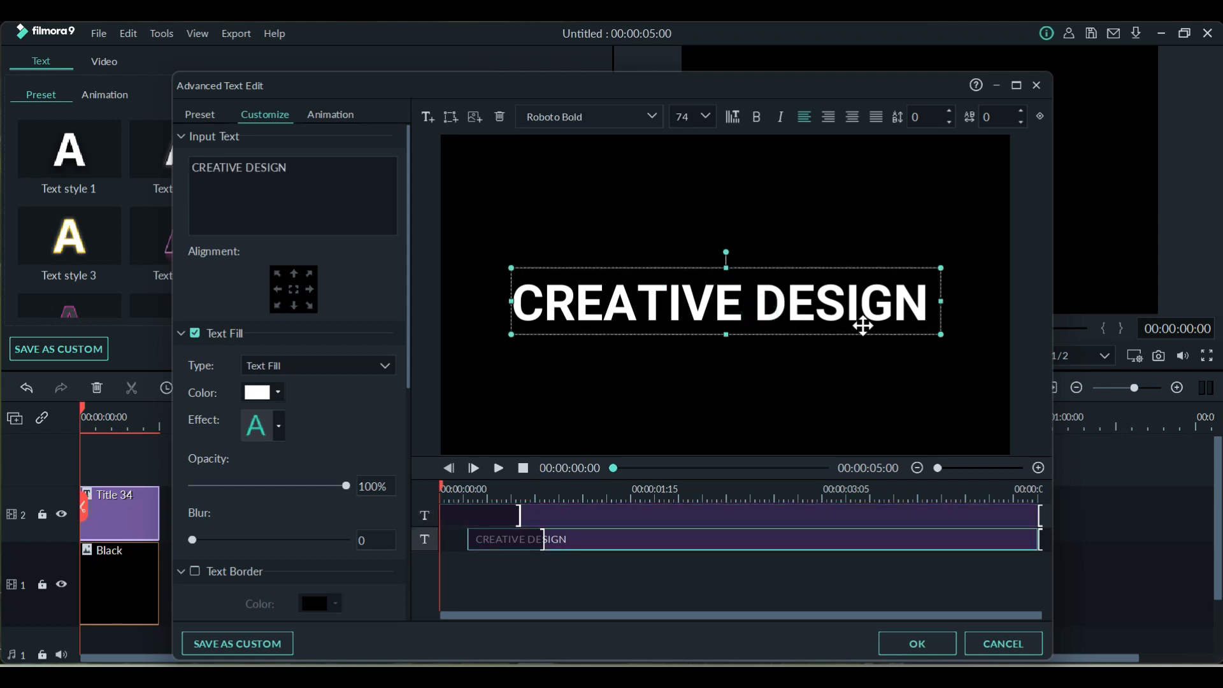
left_click(805, 314)
double_click(805, 314)
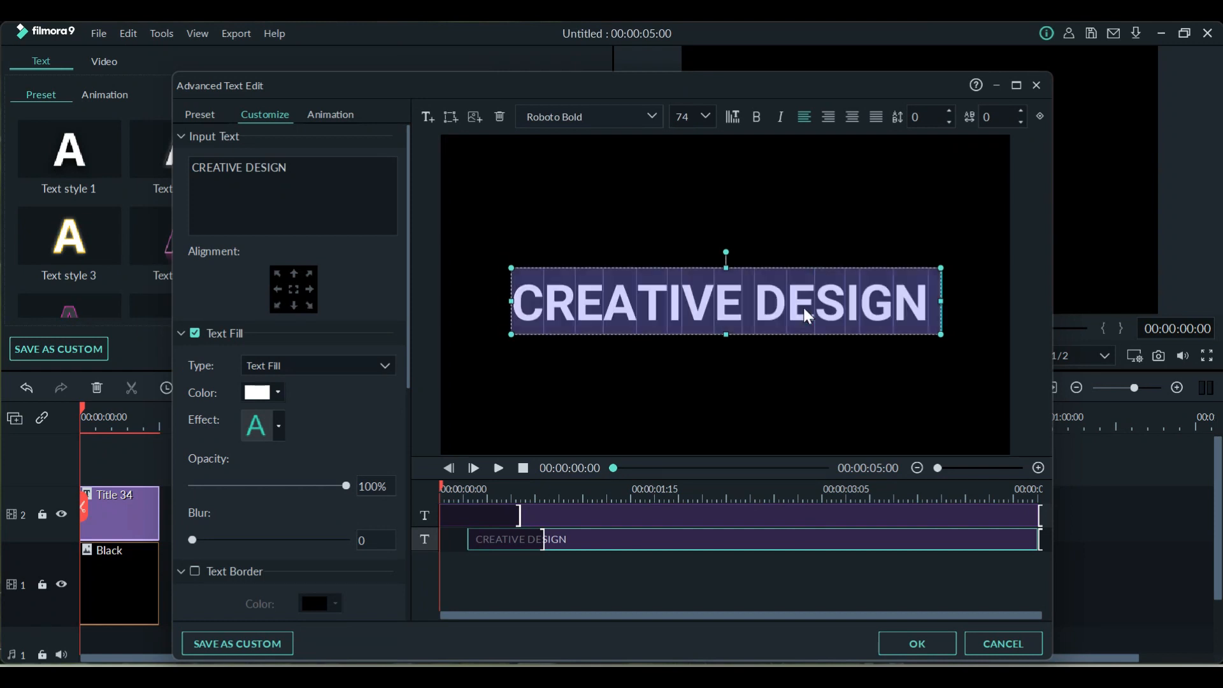
Try bold styling and the Raleway SemiBold and Ravie fonts on the CREATIVE DESIGN text
left_click(758, 123)
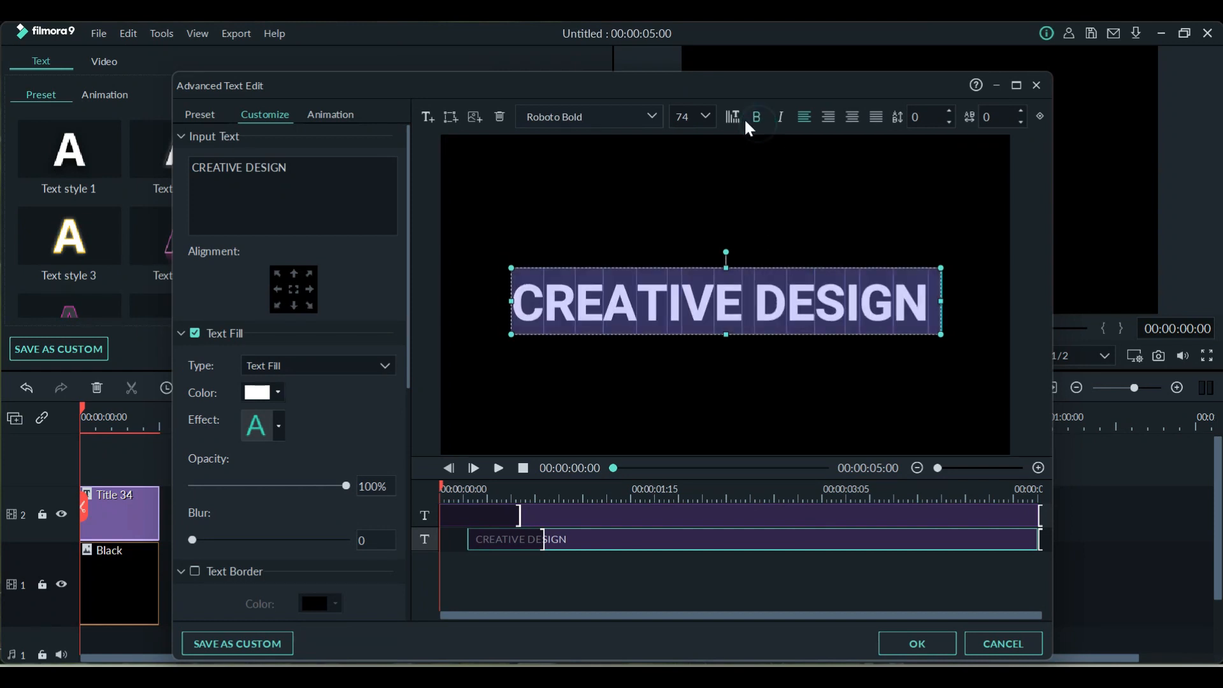
left_click(651, 116)
scroll(669, 158, "down", 10)
left_click(671, 159)
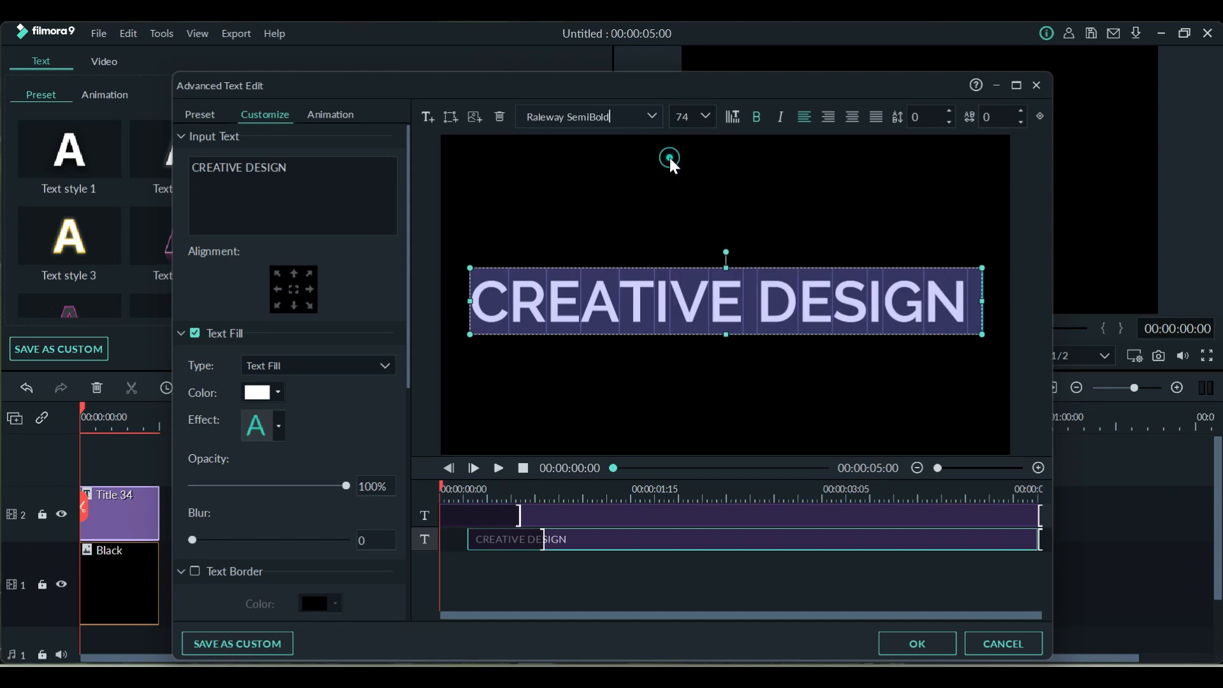
left_click(759, 119)
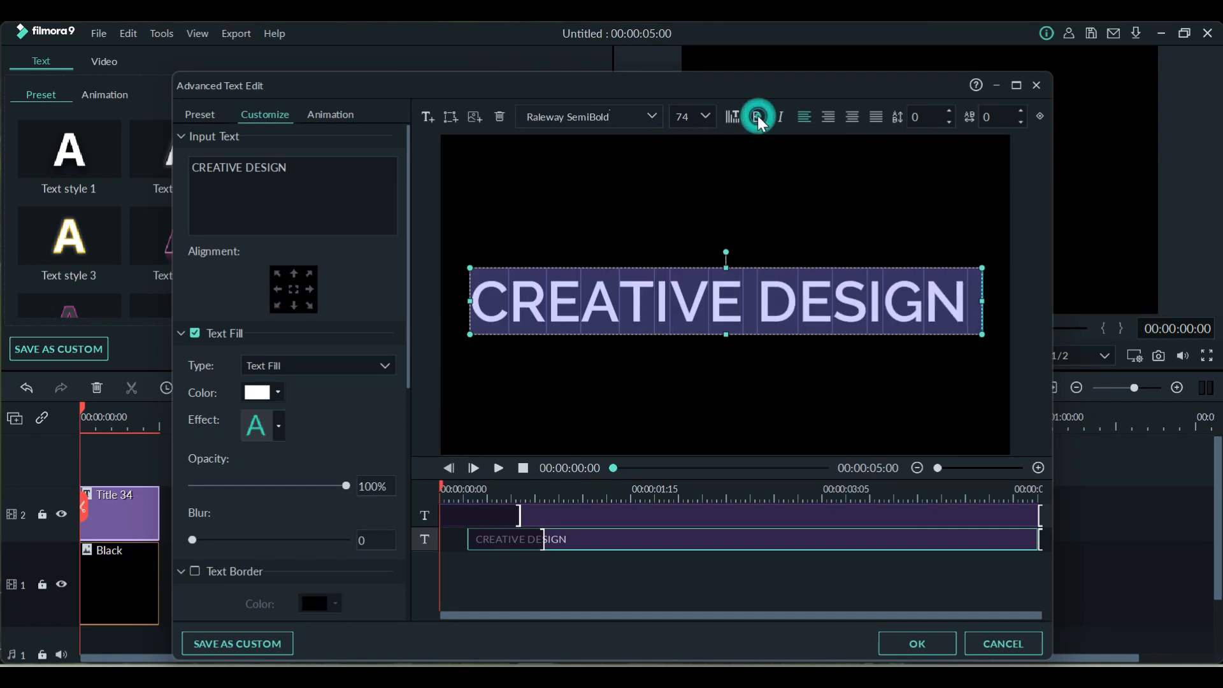
left_click(652, 116)
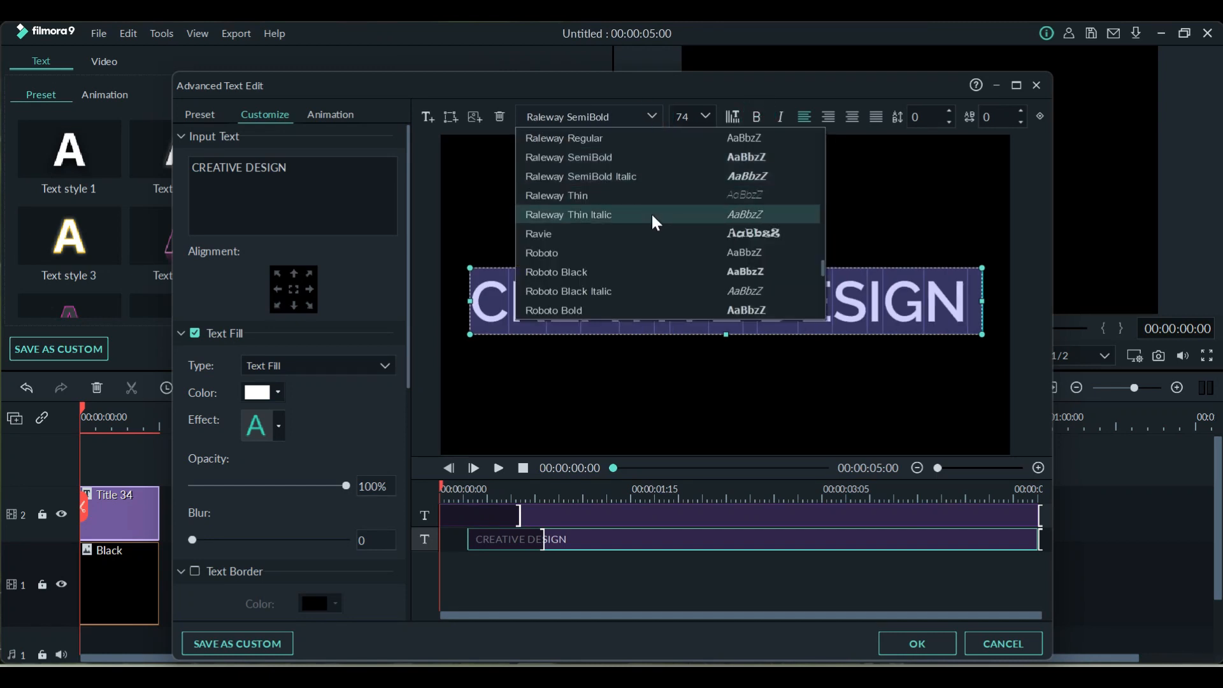
left_click(661, 237)
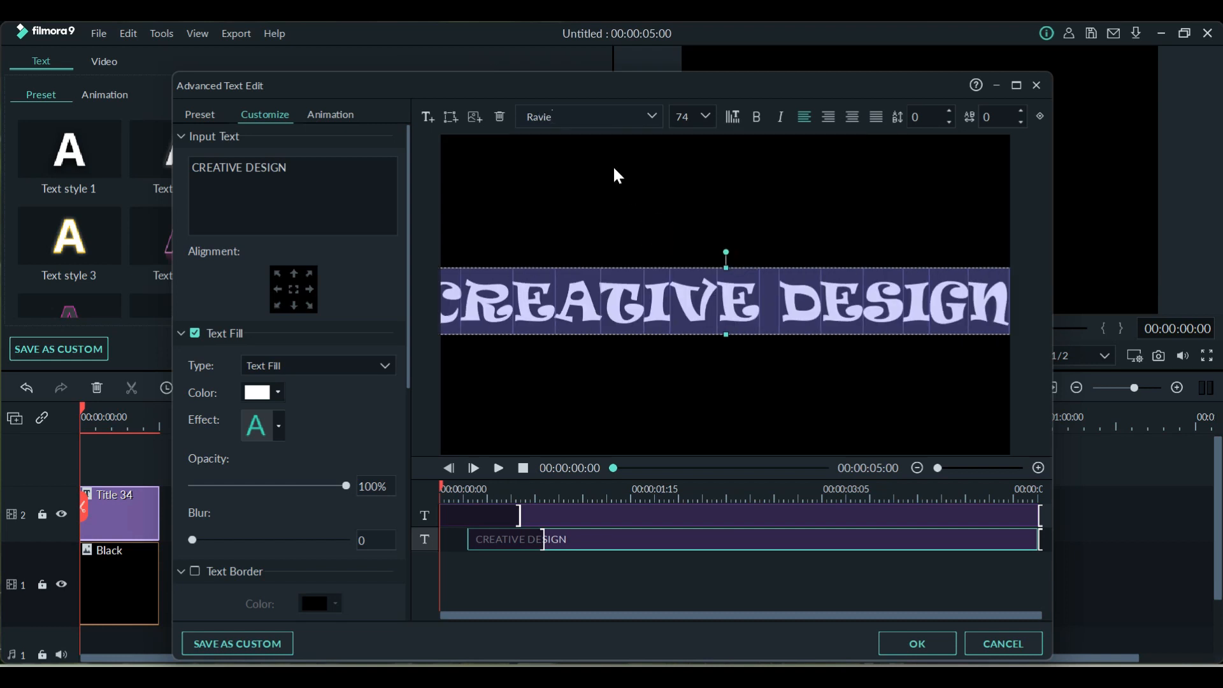
Set the font of the CREATIVE DESIGN text to Roboto Black
left_click(653, 119)
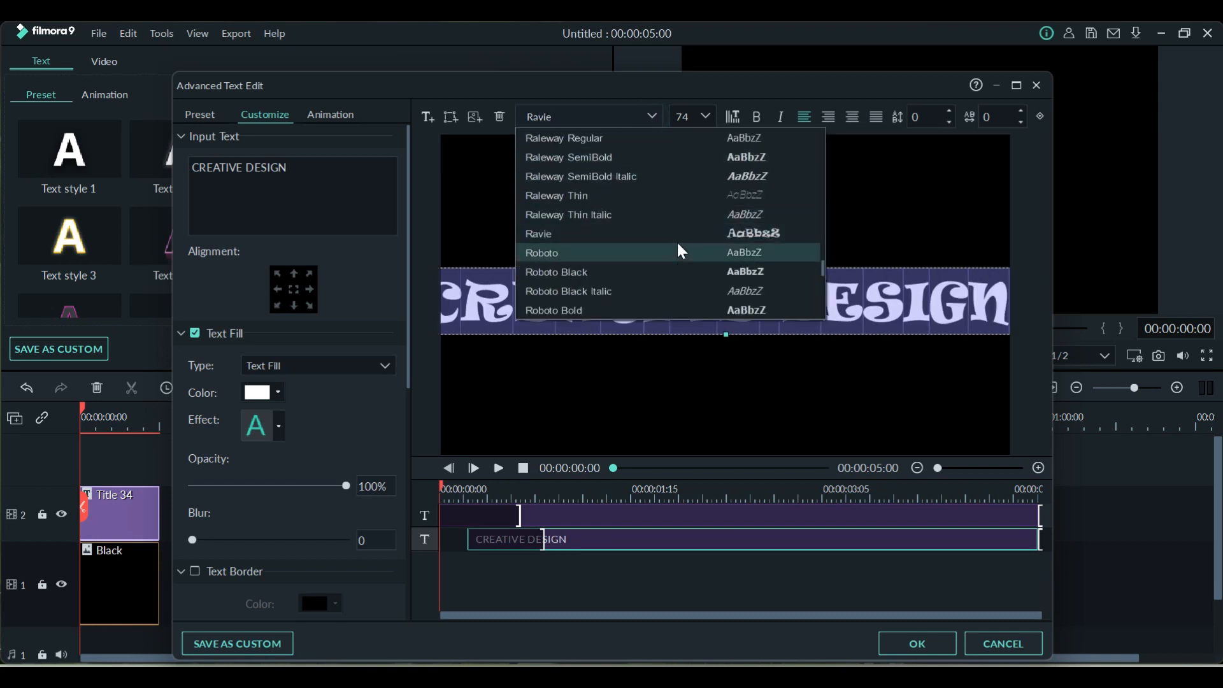
scroll(682, 252, "down", 2)
left_click(697, 160)
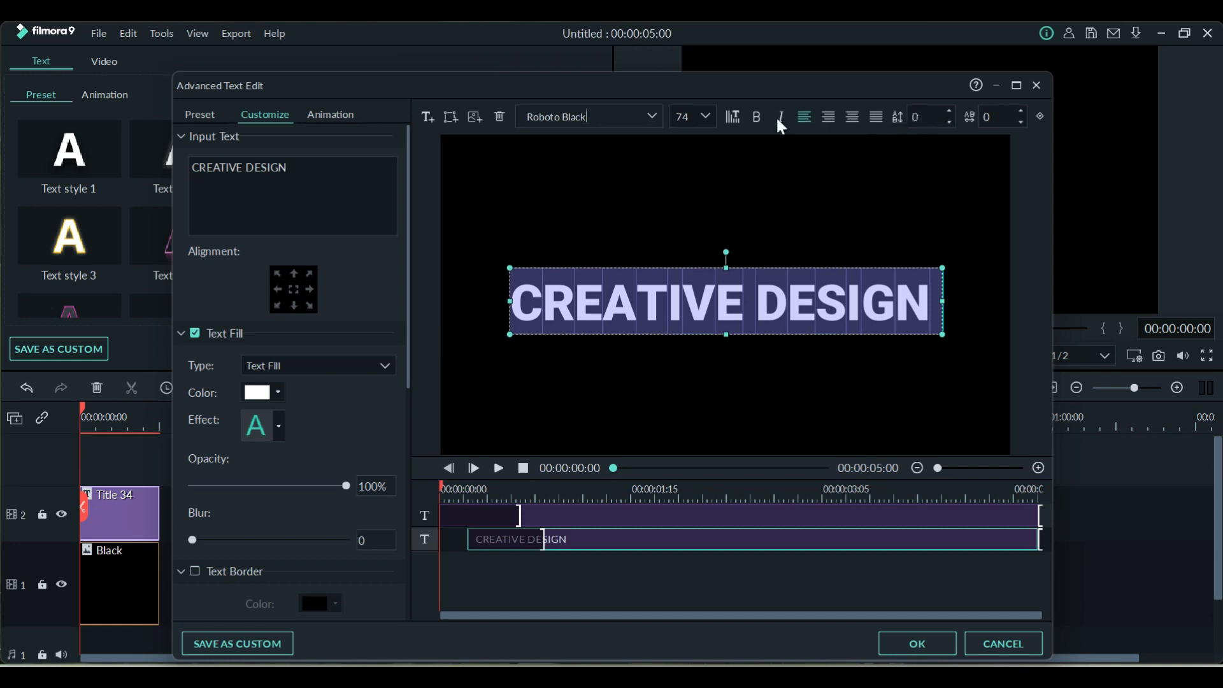
Set the selected CREATIVE DESIGN text to font size 90 and make it bold
left_click(706, 118)
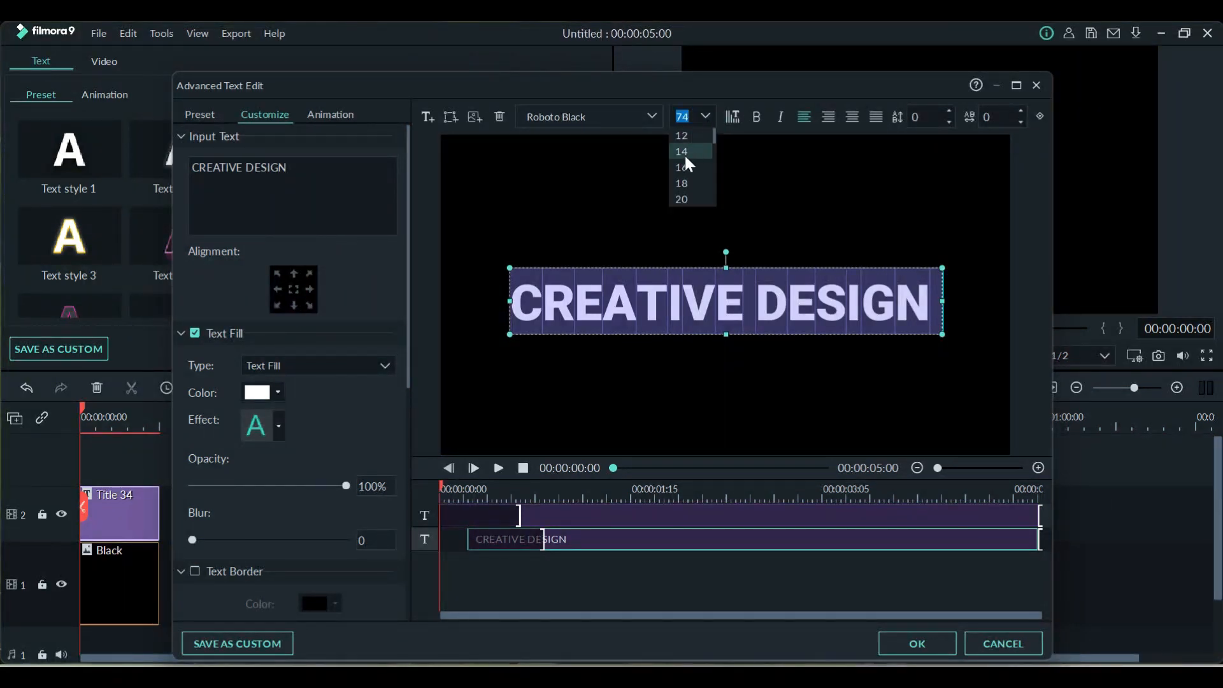
scroll(699, 185, "down", 5)
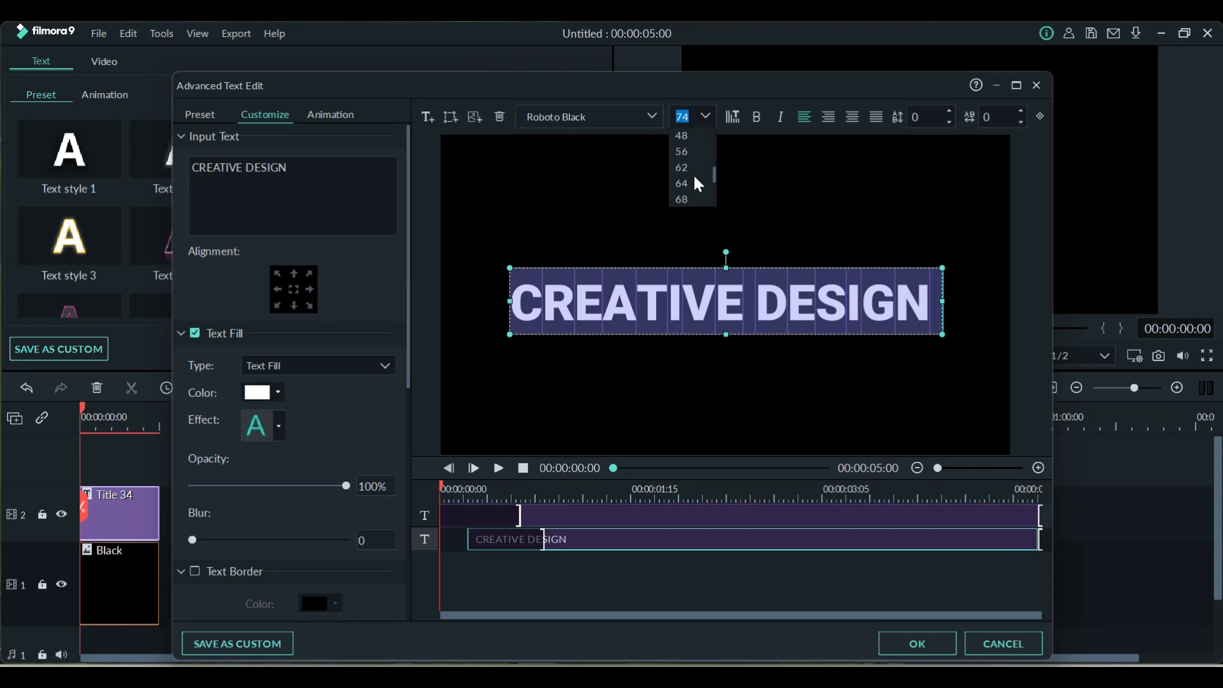
left_click(692, 137)
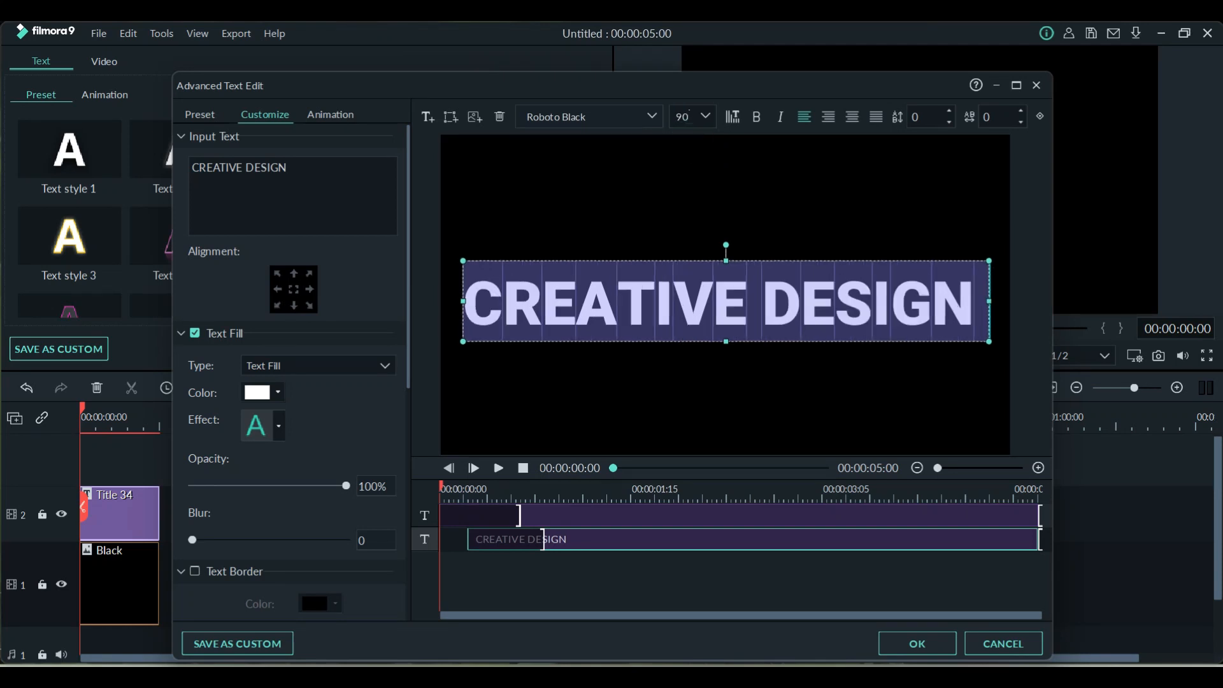
left_click(755, 117)
left_click(755, 117)
left_click(755, 116)
left_click(599, 406)
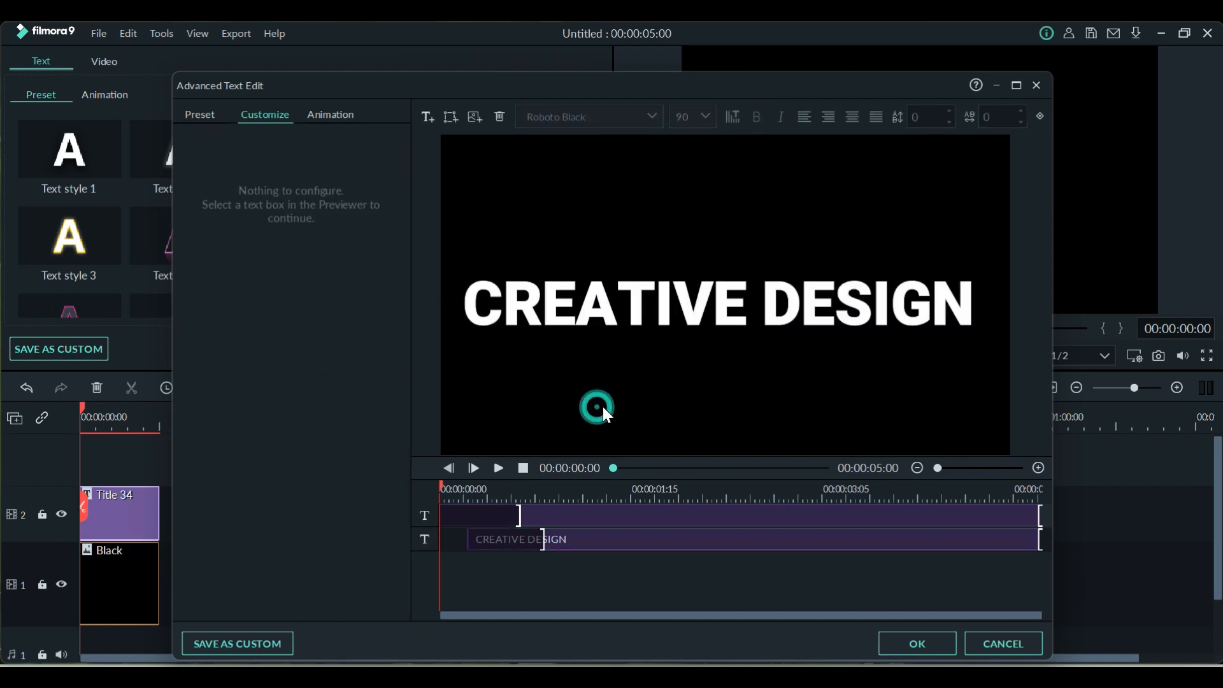
Try to make the CREATIVE DESIGN text box taller and undo the resize
left_click(739, 316)
left_click_drag(728, 338, 727, 386)
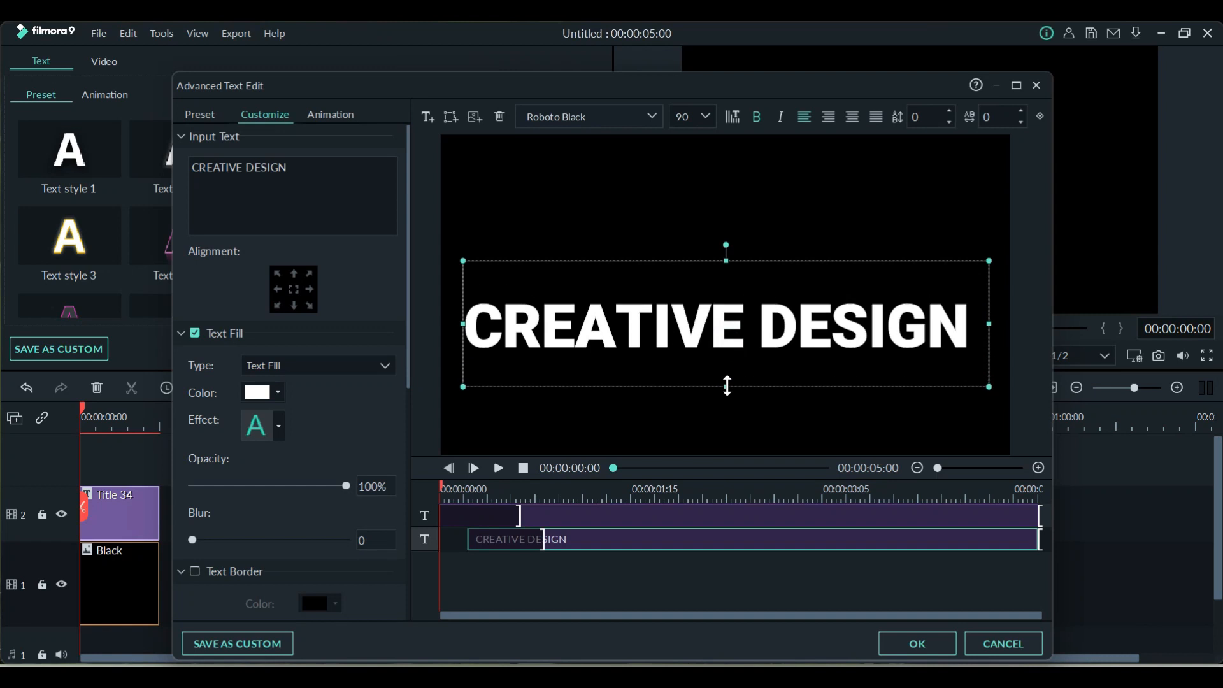
key("ctrl+z")
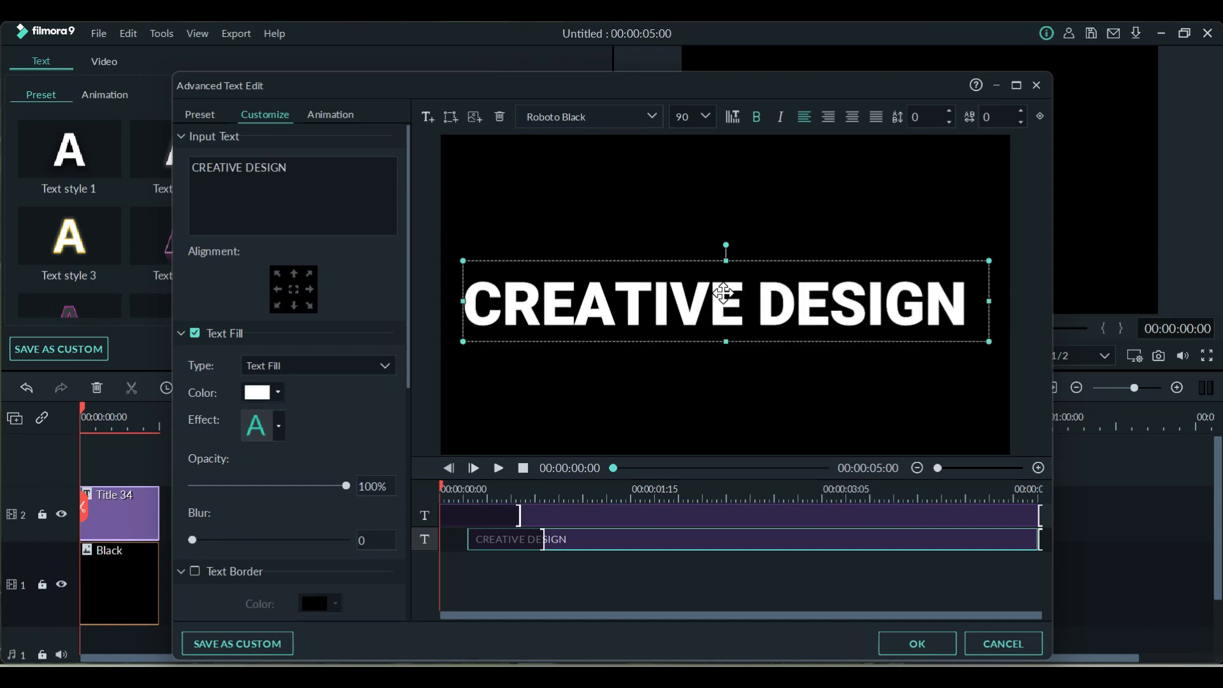
Show the preset text styles for the CREATIVE DESIGN title
double_click(723, 293)
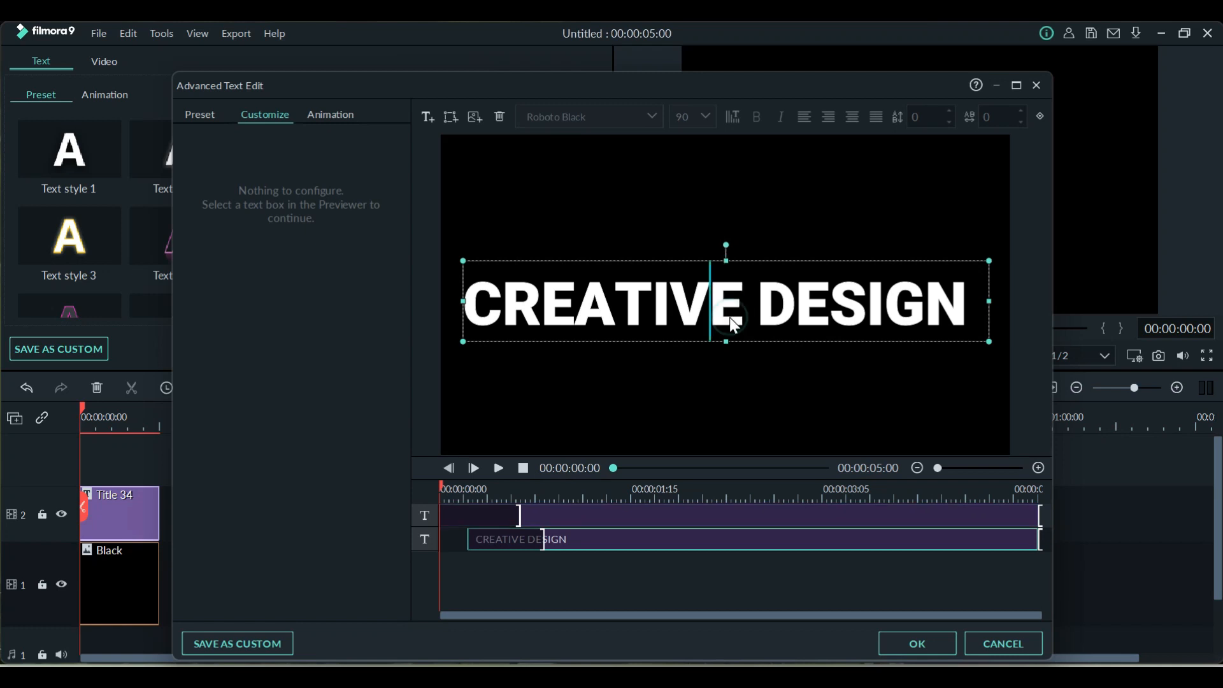
key("ctrl+a")
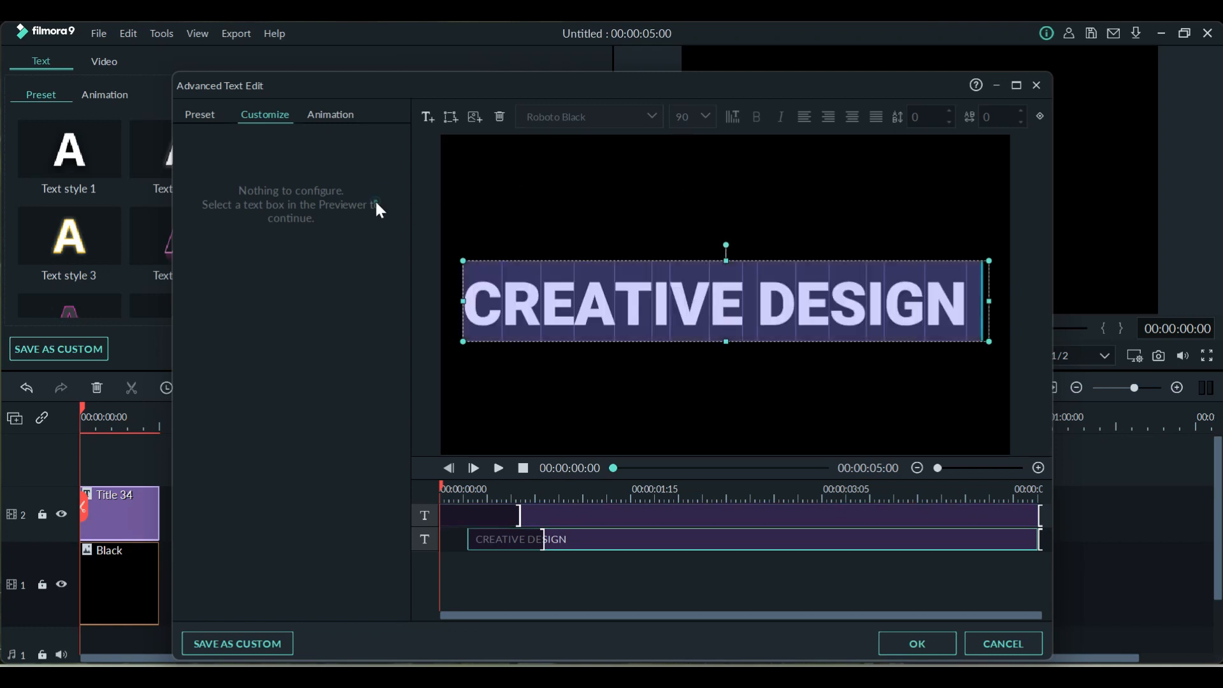
left_click(200, 118)
left_click(639, 293)
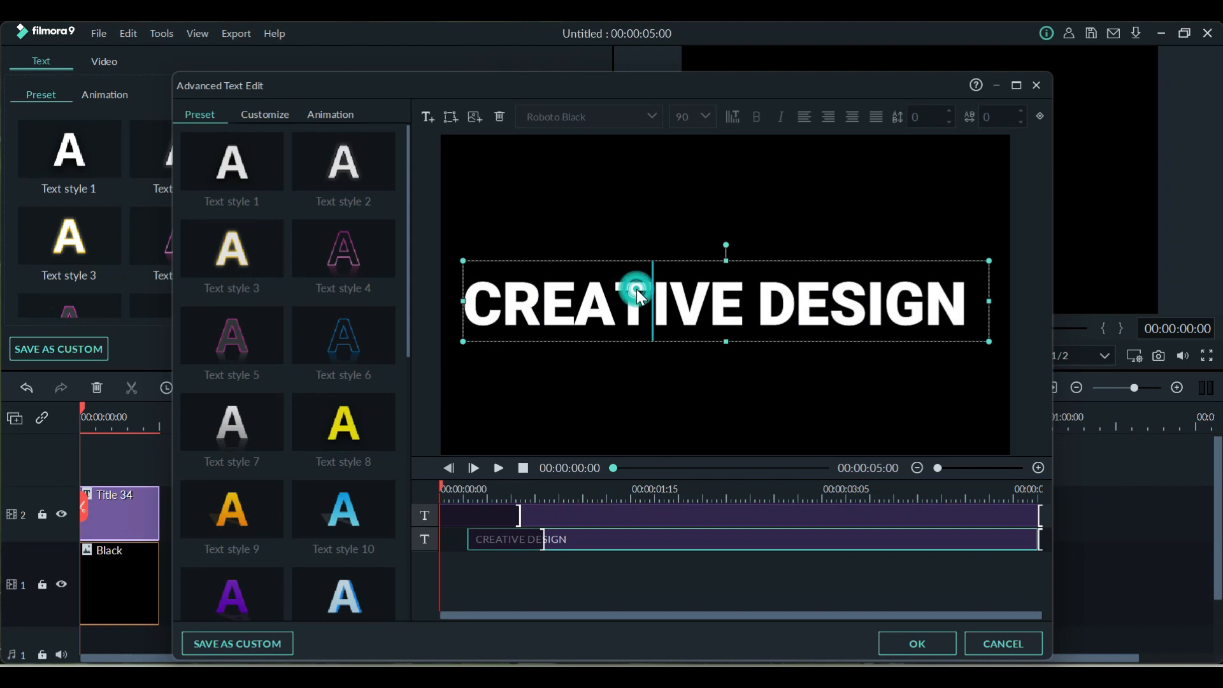
left_click(666, 391)
Raise the font size of the whole CREATIVE DESIGN text to 150
left_click(667, 303)
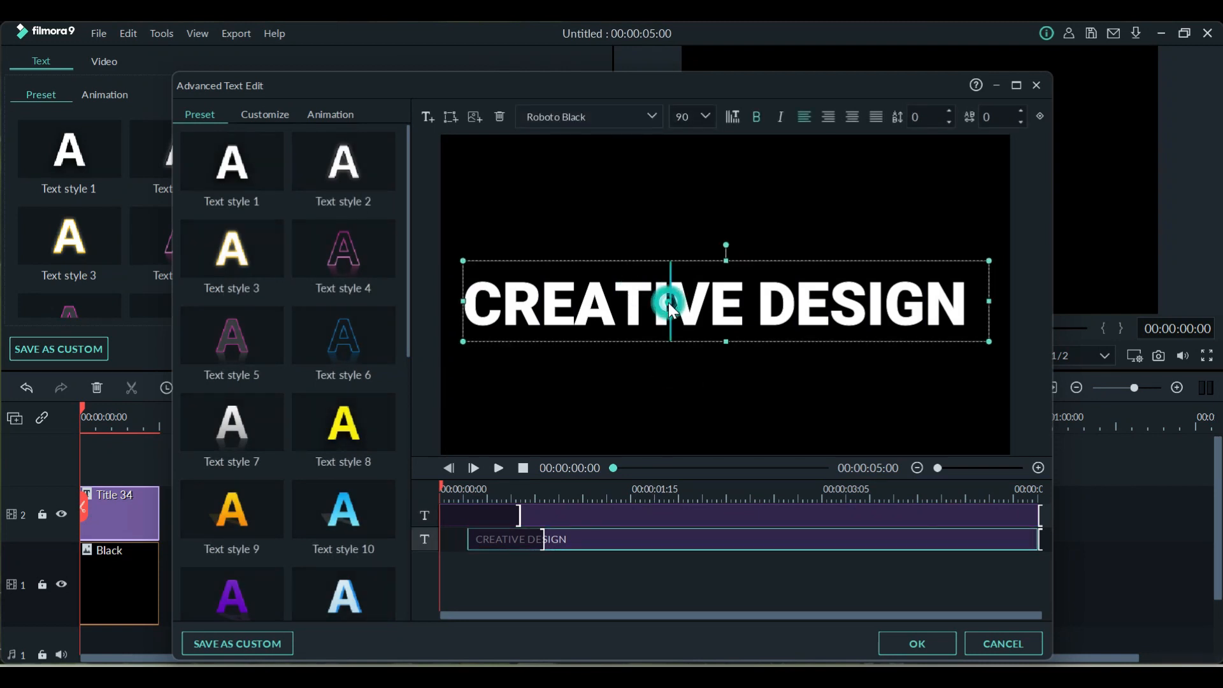
key("ctrl+a")
left_click(705, 118)
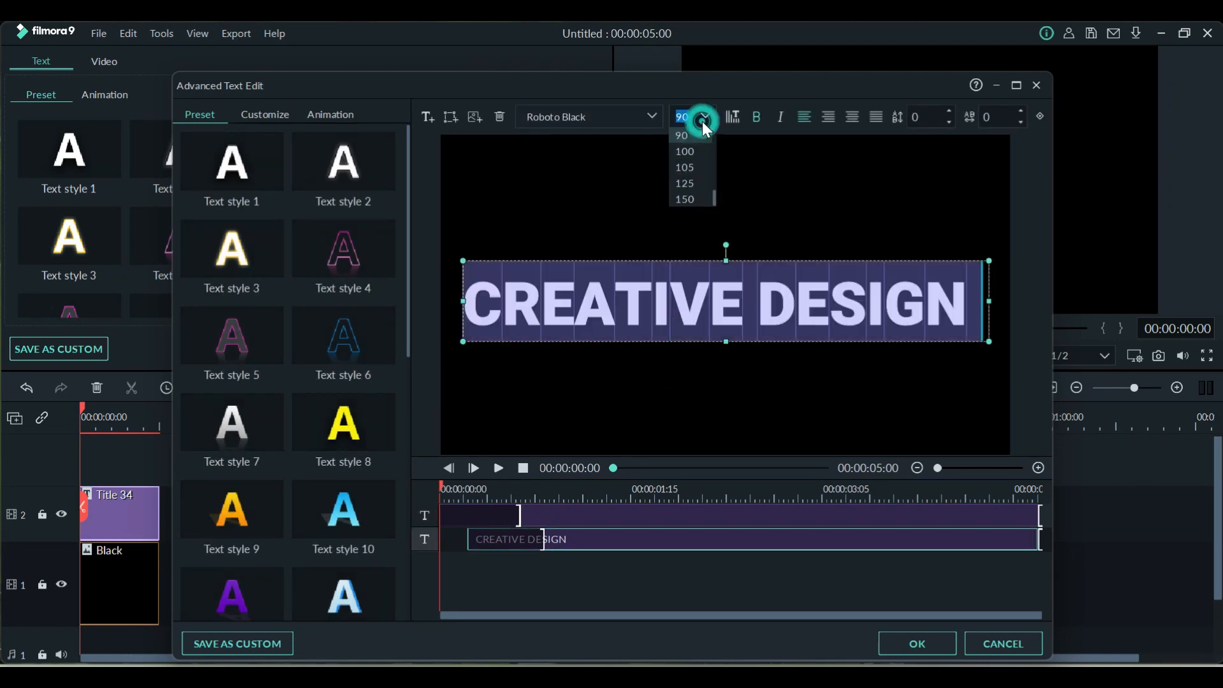
left_click(687, 153)
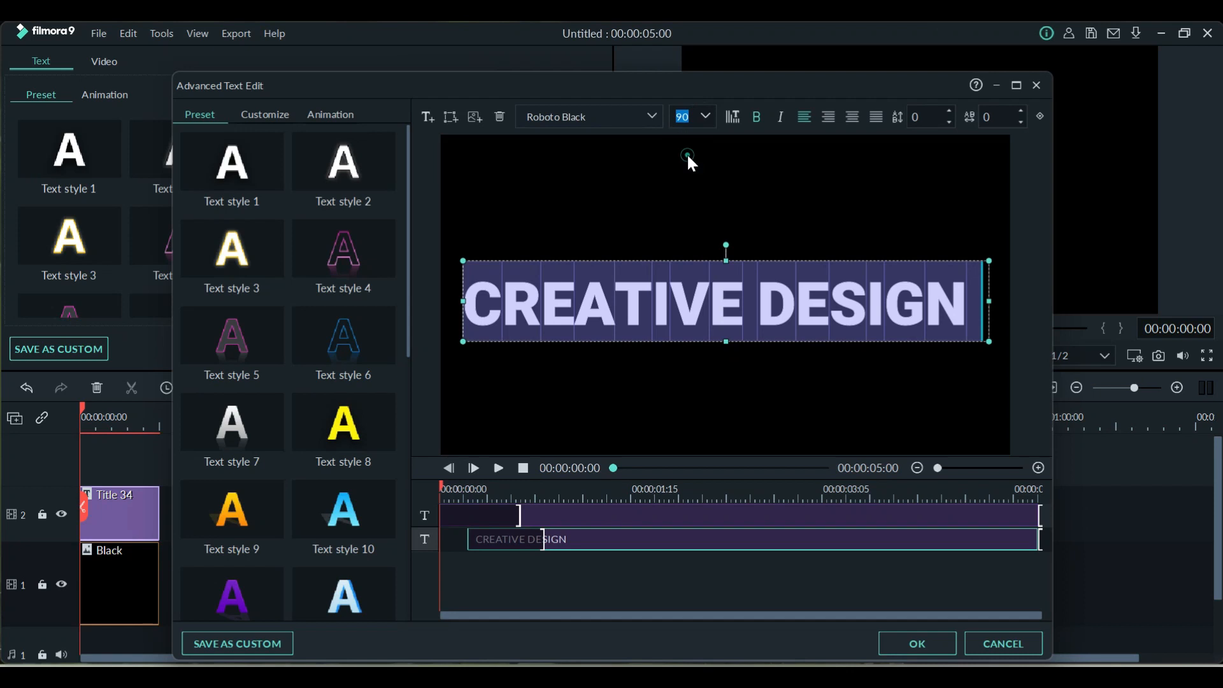
left_click(708, 117)
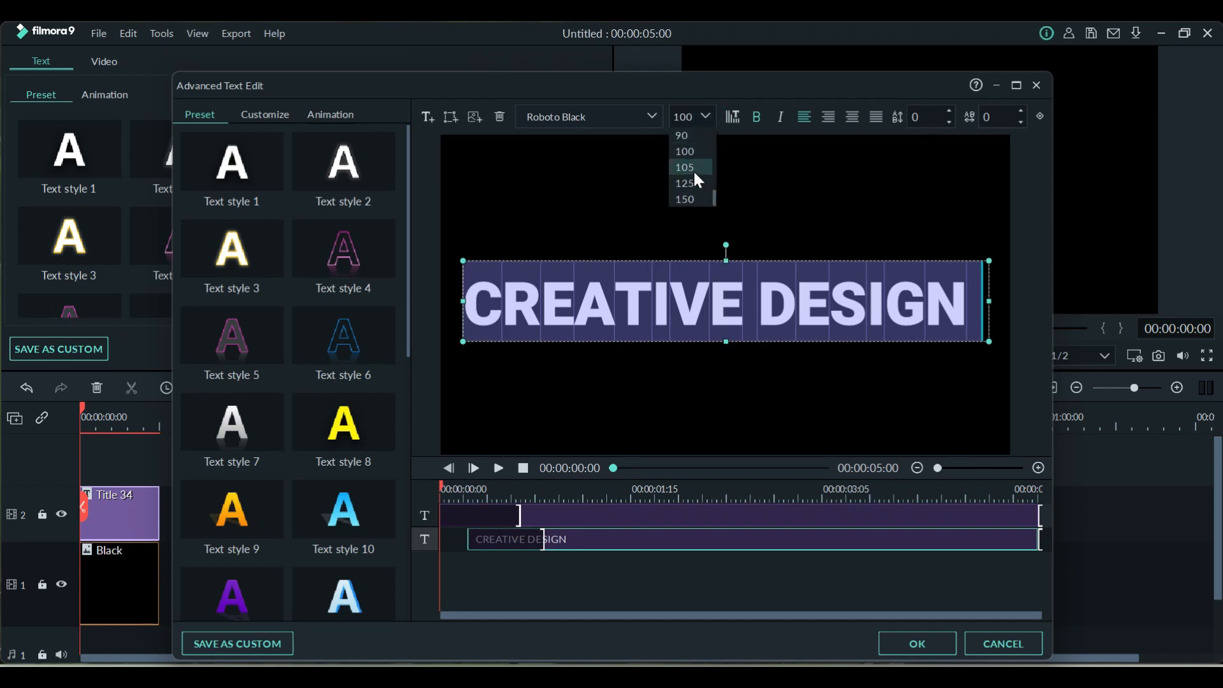
left_click(693, 195)
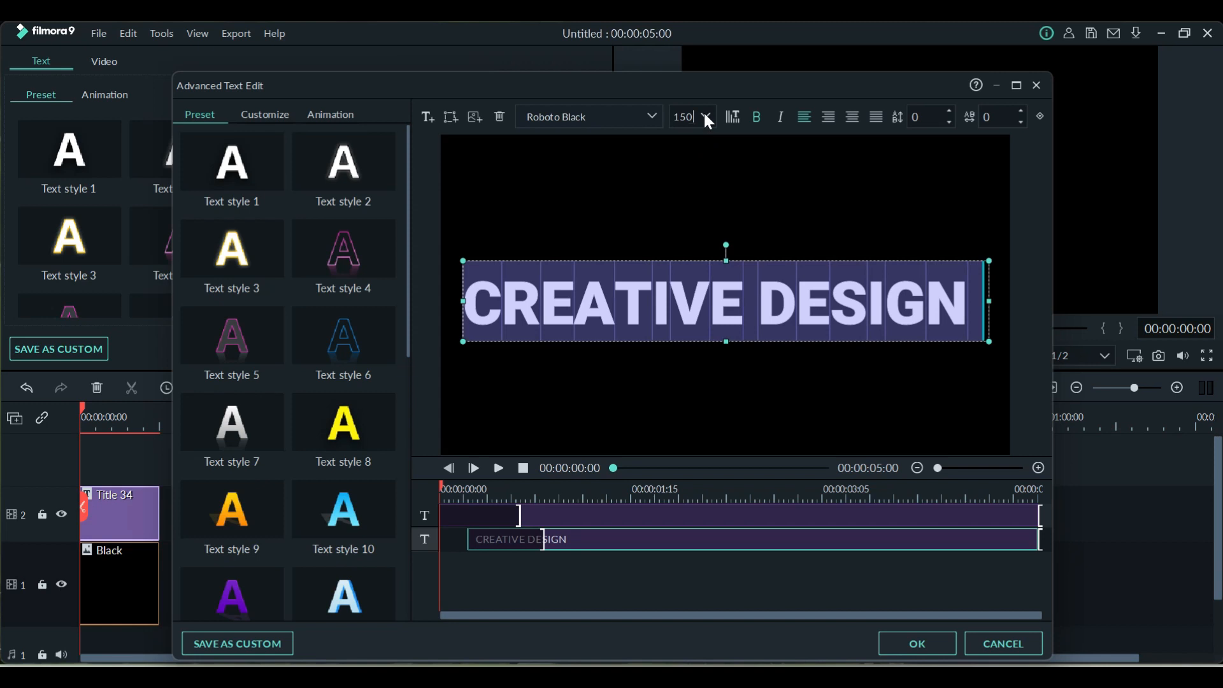
left_click(705, 115)
left_click(691, 200)
left_click(797, 240)
left_click(788, 294)
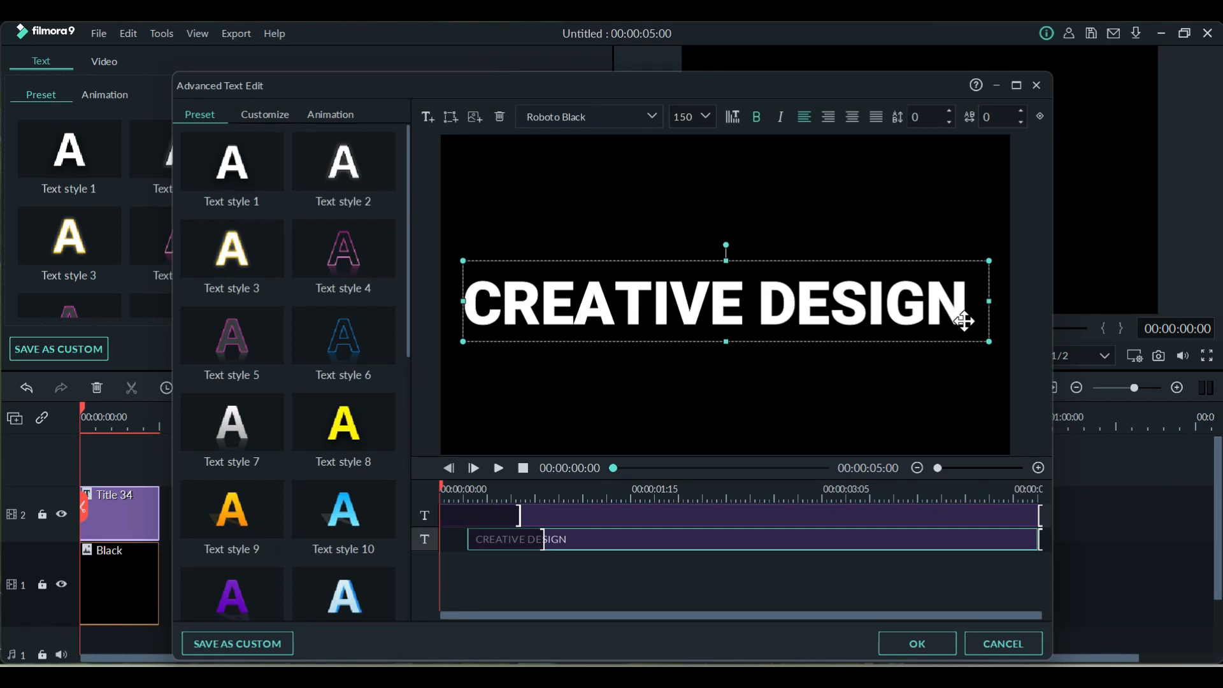
Resize and reposition the CREATIVE DESIGN text box so the lettering nearly spans the width of the frame
mouse_move(989, 341)
left_mouse_down()
mouse_move(1016, 355)
mouse_move(993, 348)
left_mouse_up()
mouse_move(871, 314)
left_mouse_down()
mouse_move(861, 308)
mouse_move(868, 322)
left_mouse_up()
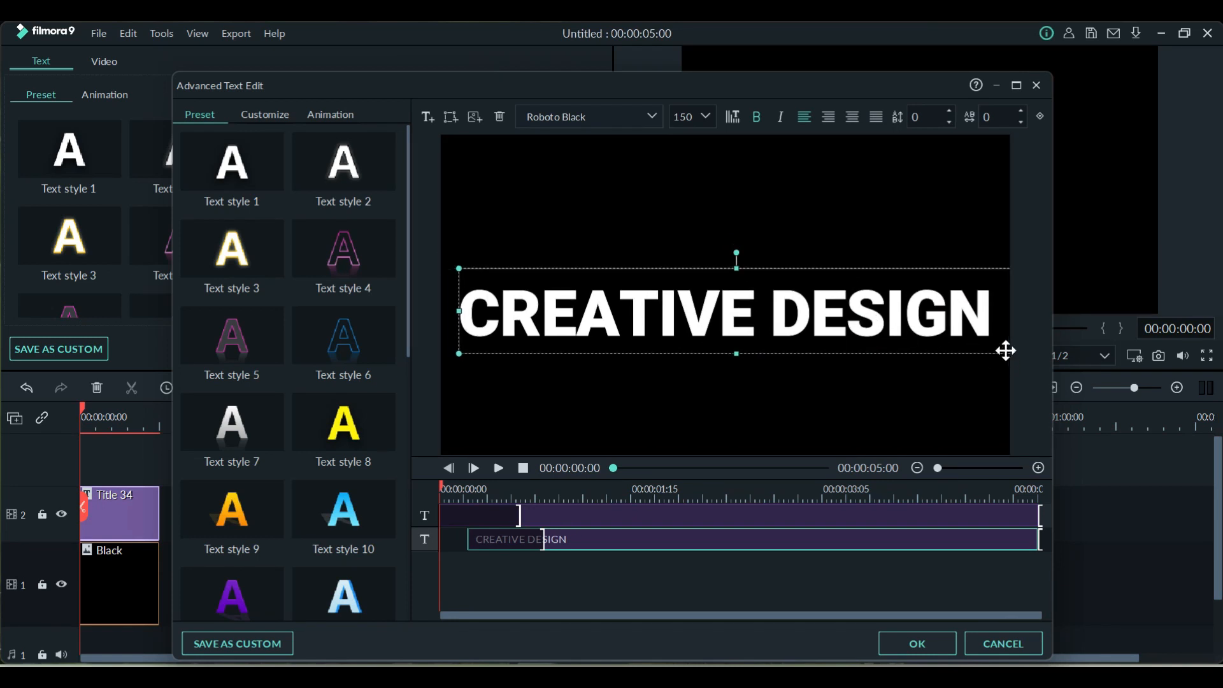
left_click_drag(737, 353, 737, 382)
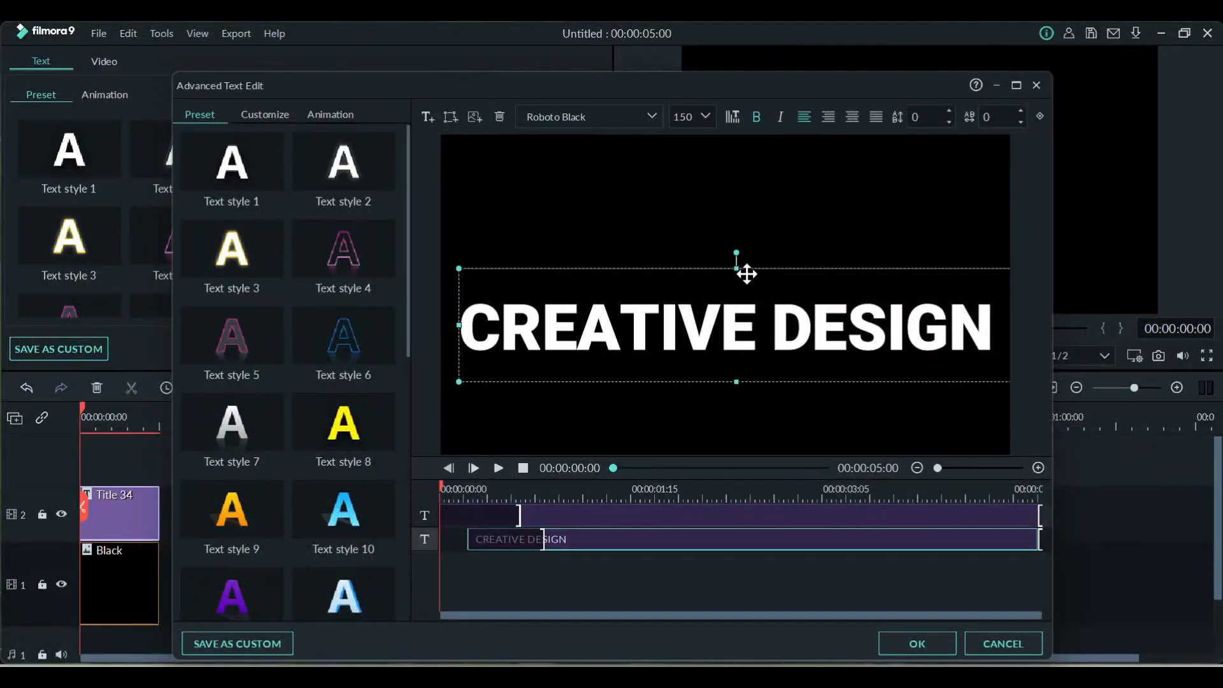
left_click_drag(738, 268, 738, 260)
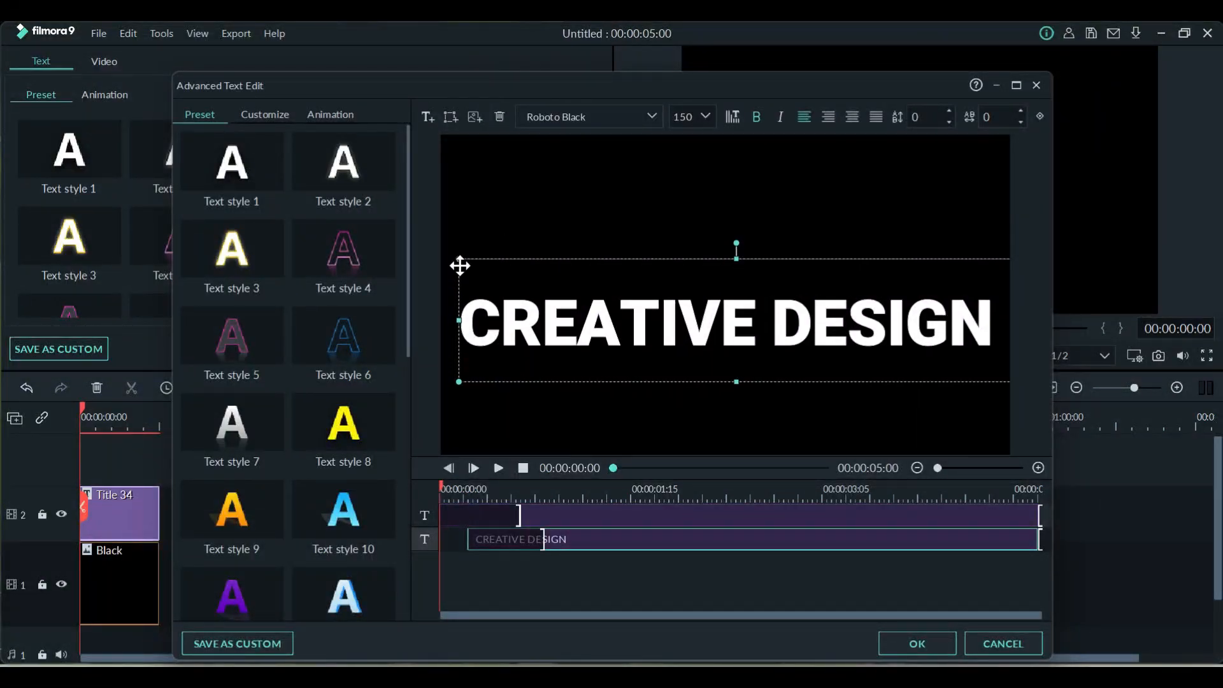
left_click_drag(458, 259, 442, 247)
left_click_drag(543, 299, 617, 298)
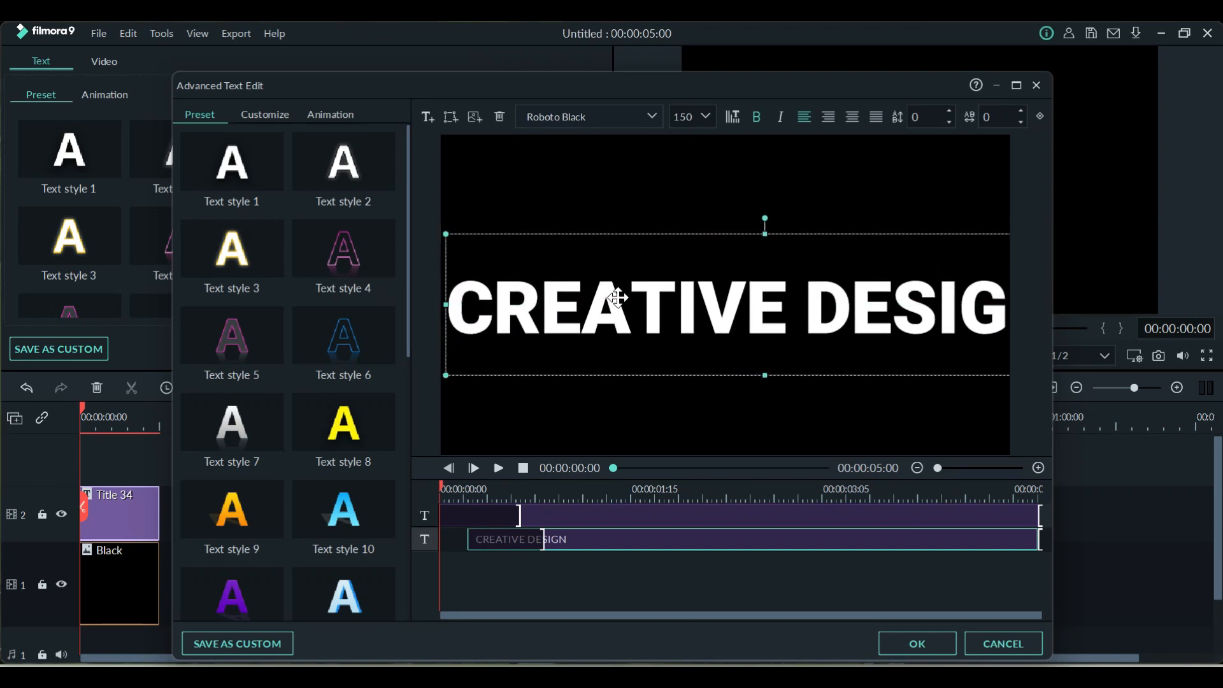
left_click_drag(445, 234, 542, 302)
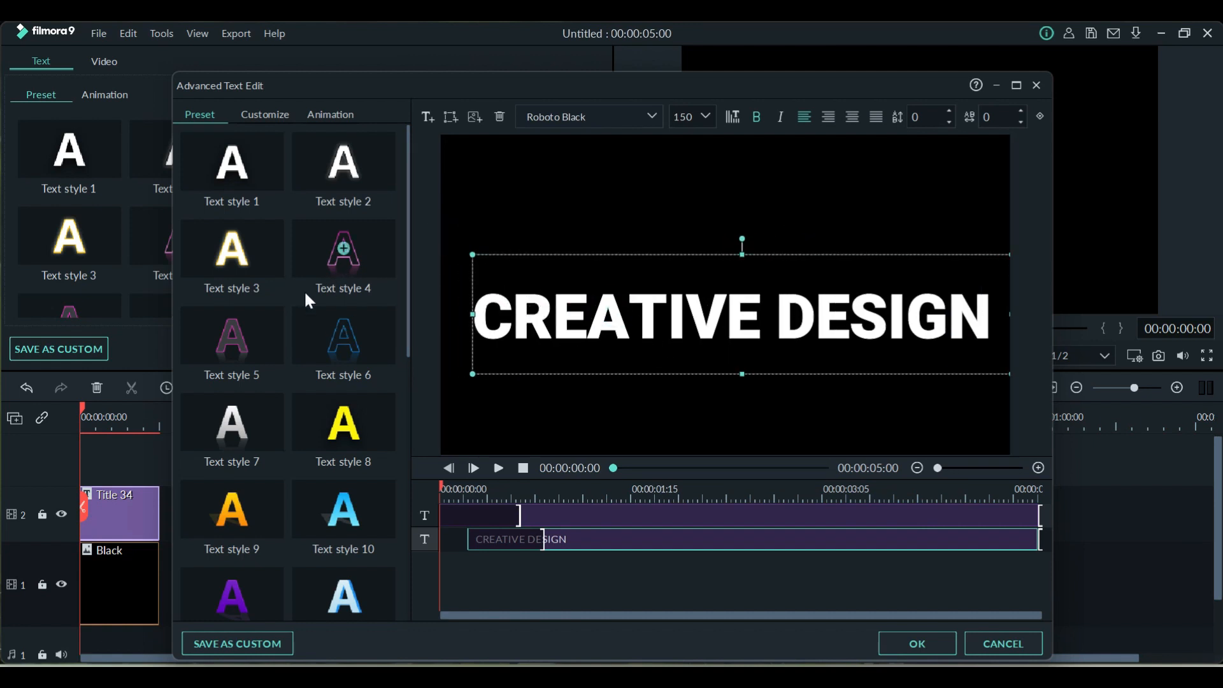
Move the CREATIVE DESIGN text to the middle of the frame and apply the Text style 7 preset
scroll(304, 289, "down", 6)
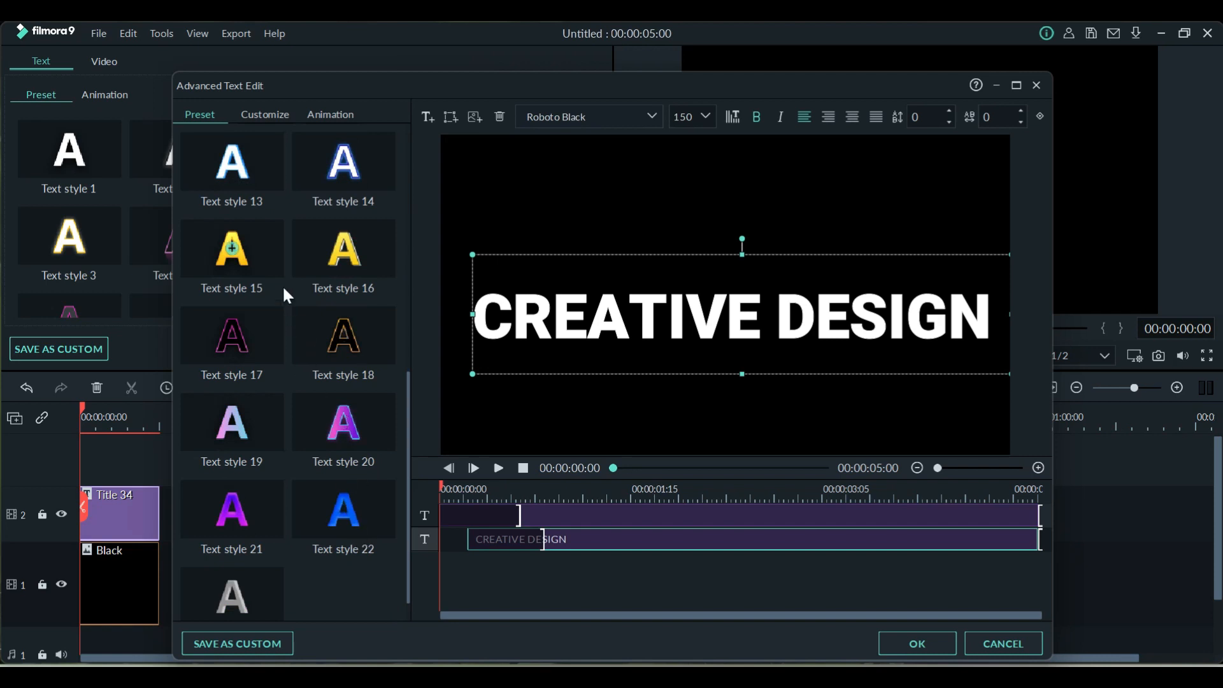
scroll(281, 285, "up", 6)
left_click(323, 168)
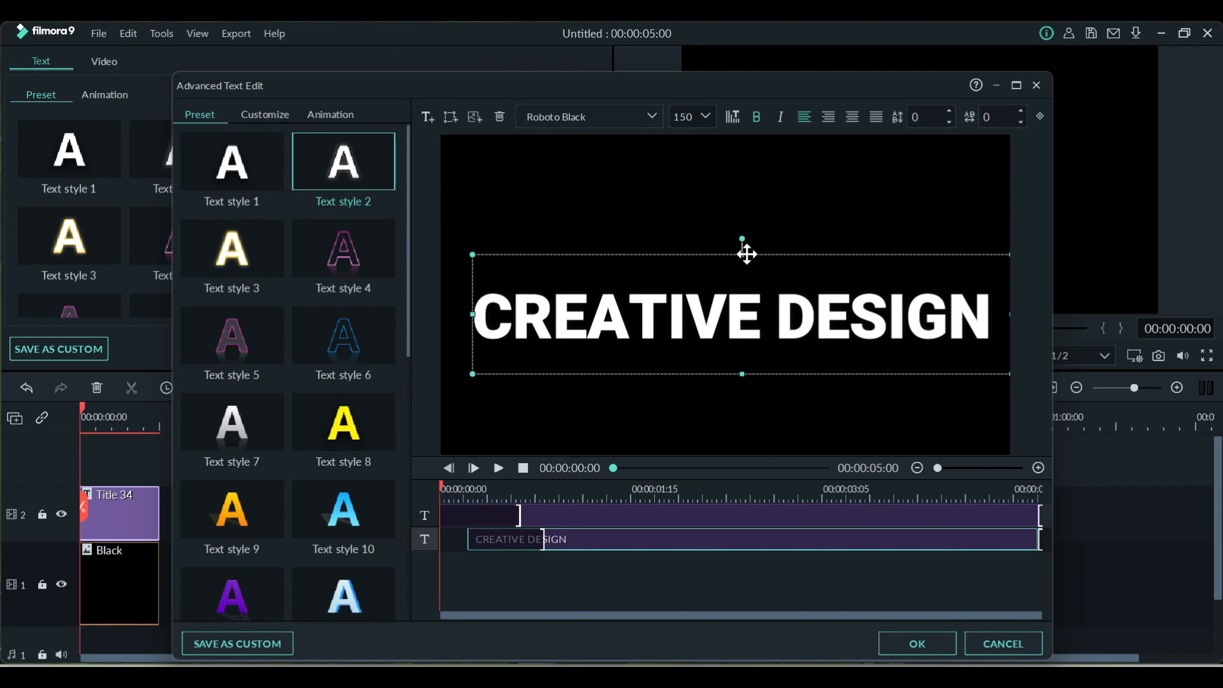
mouse_move(726, 300)
left_mouse_down()
mouse_move(724, 348)
mouse_move(710, 267)
mouse_move(712, 290)
left_mouse_up()
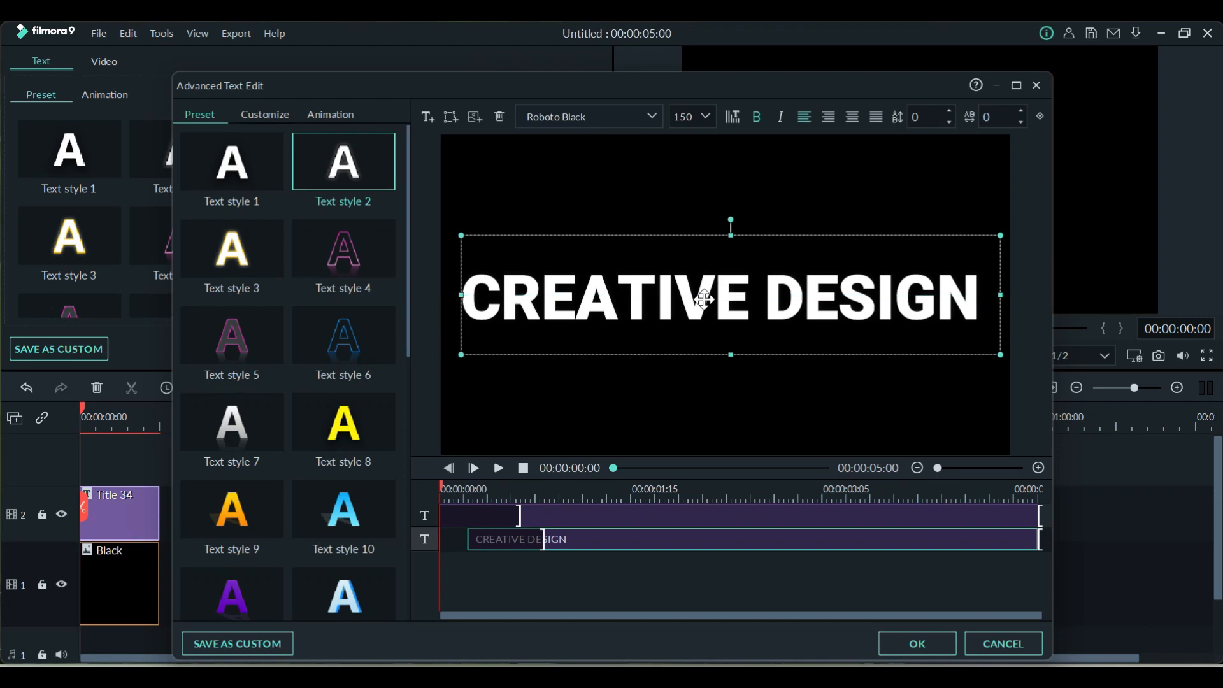
left_click(255, 427)
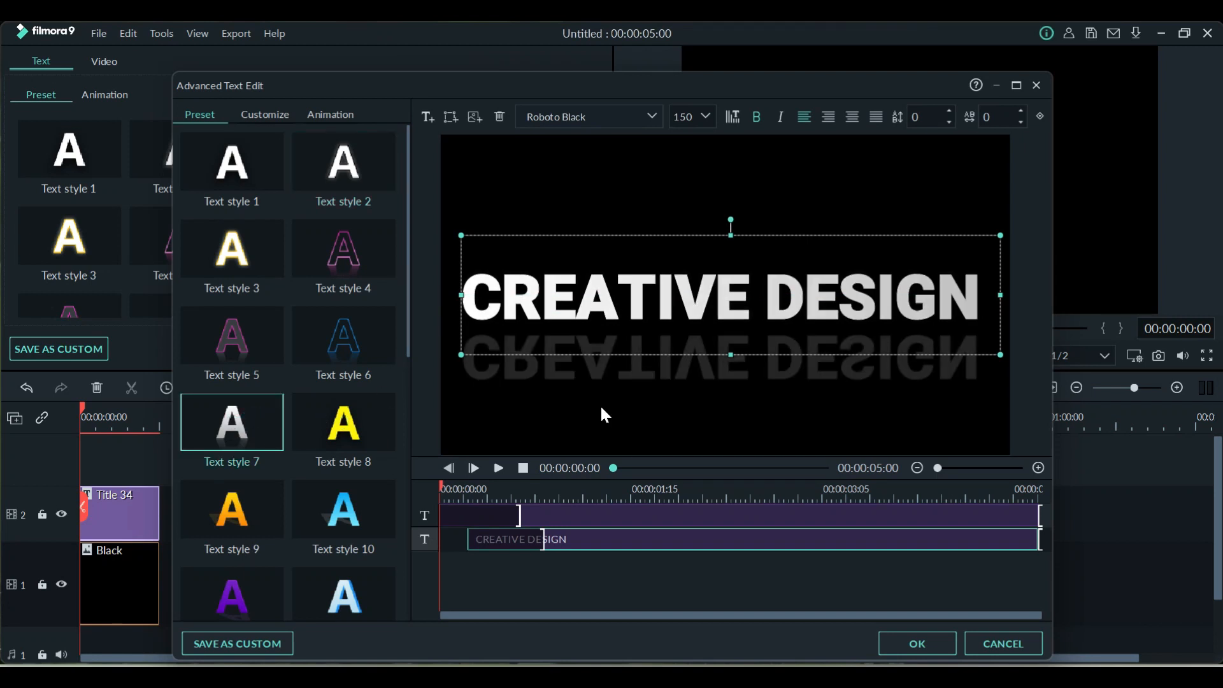
Confirm the advanced text edits, preview the title's playback and accept the title settings
left_click(895, 642)
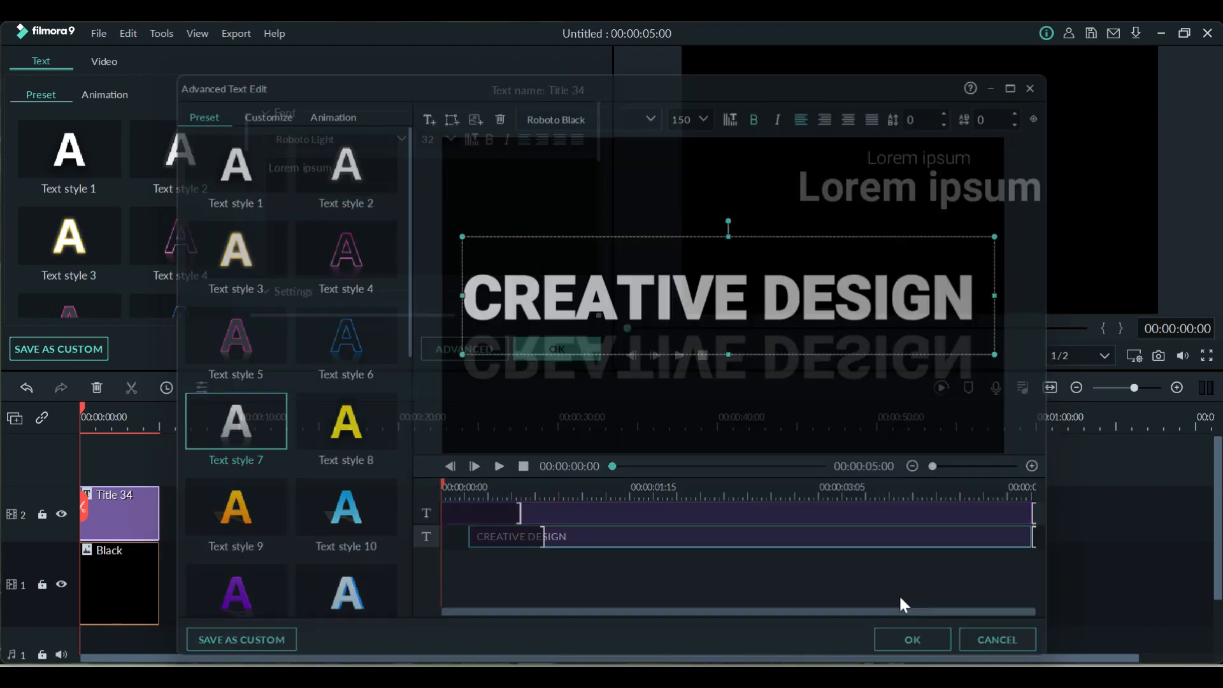
key("space")
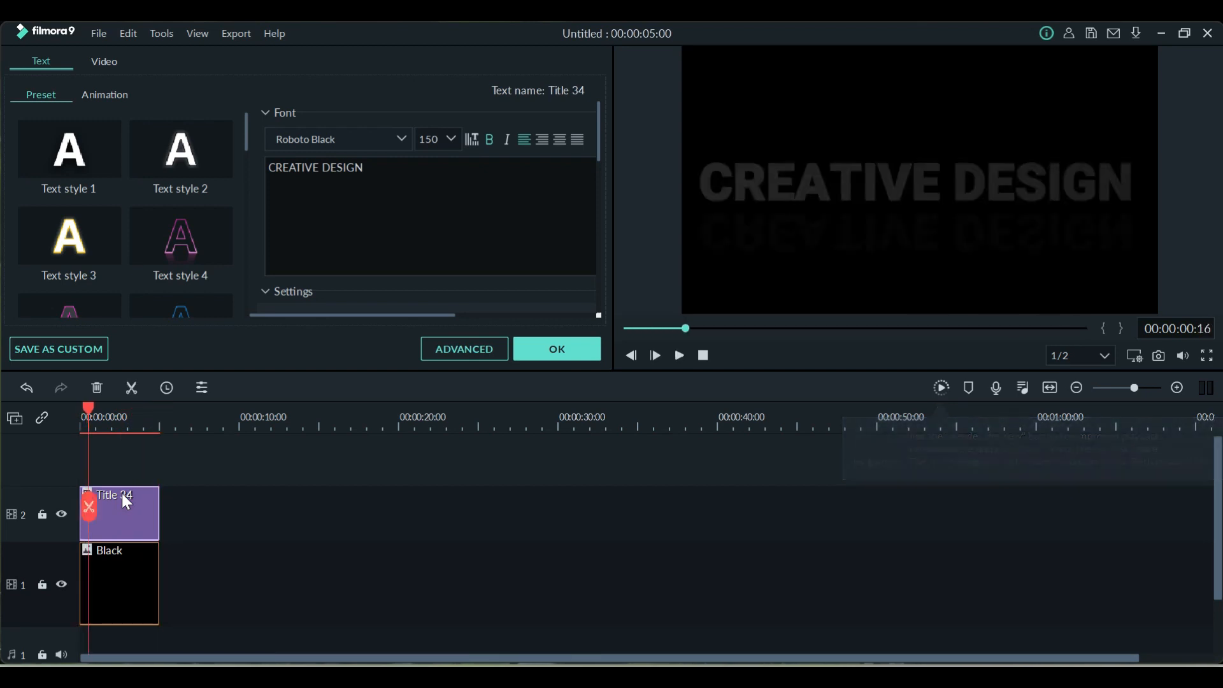
left_click(537, 355)
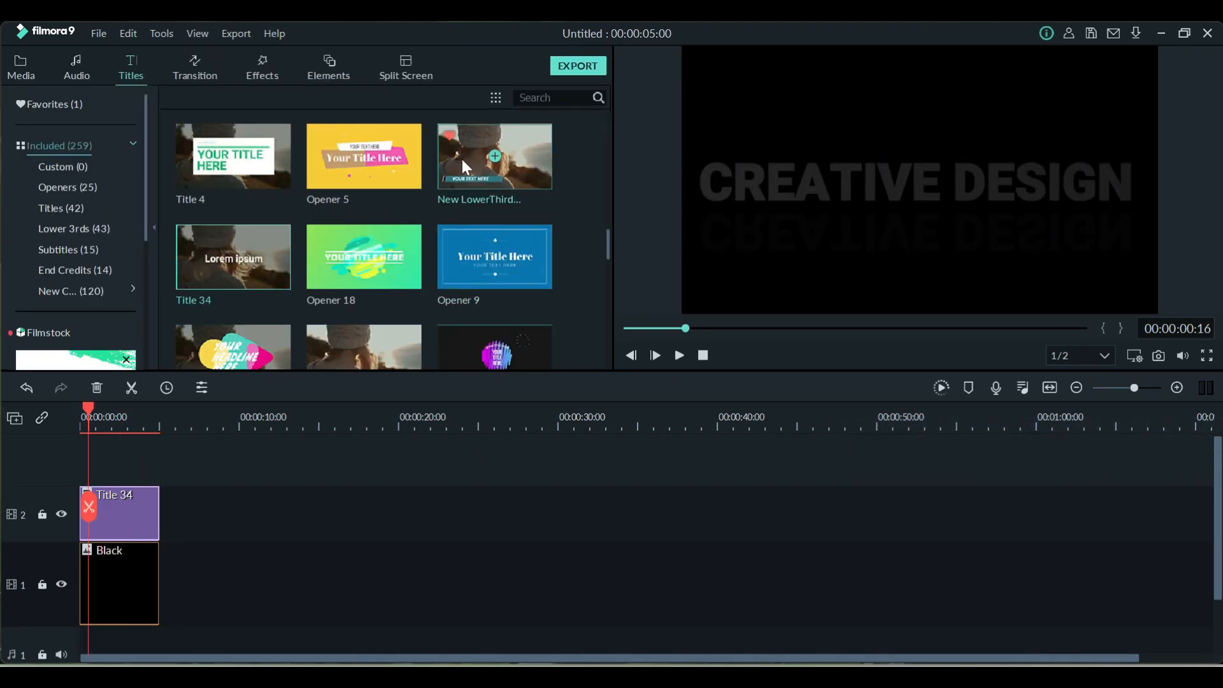
scroll(418, 254, "down", 10)
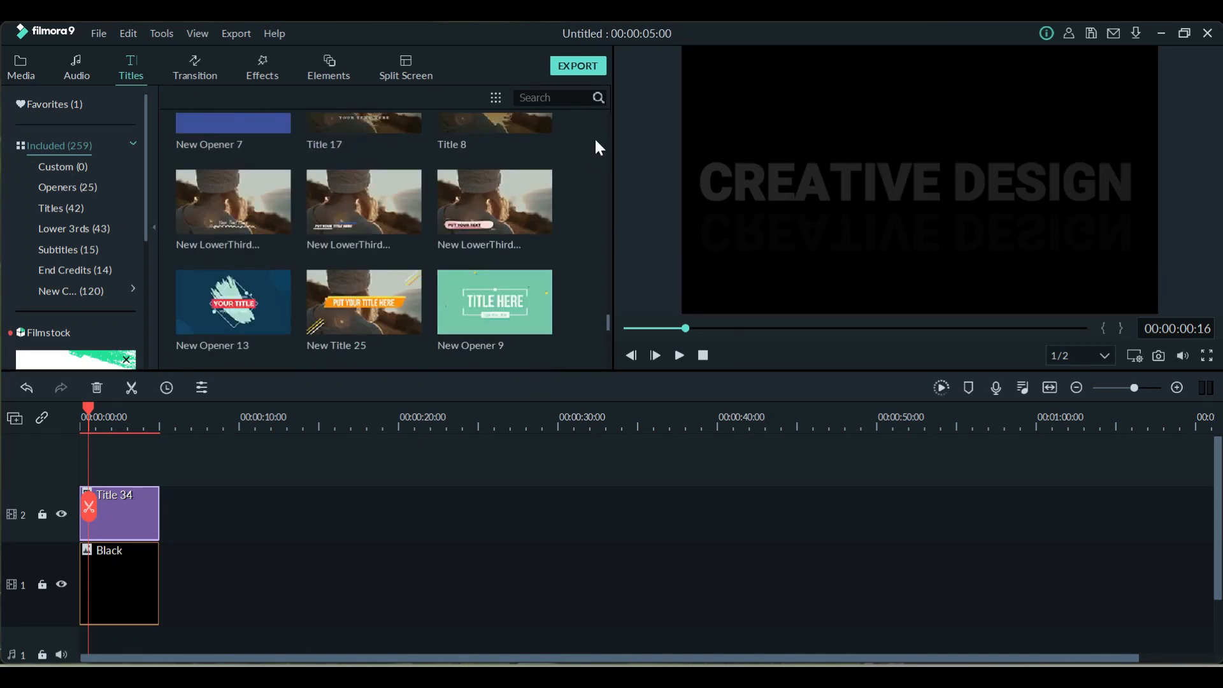
Export the project as a local MP4 file named TEXT, saved to the Desktop folder
left_click(577, 66)
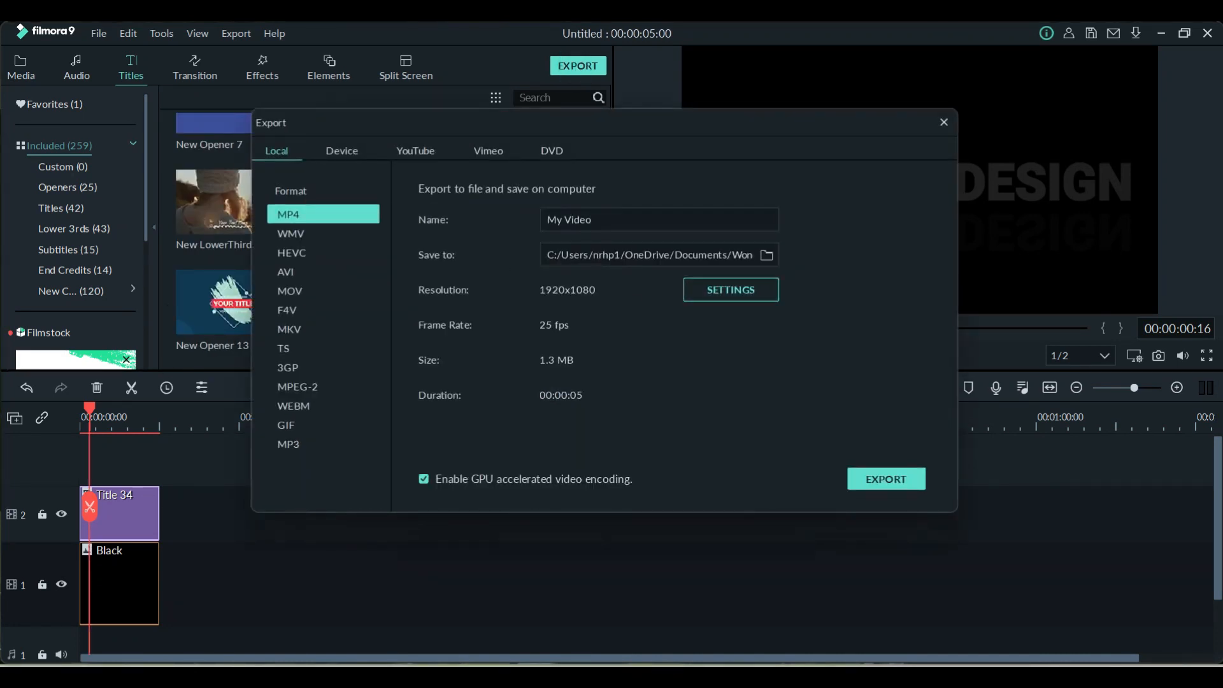
left_click_drag(628, 222, 519, 222)
type("TEXT")
left_click(768, 255)
left_click(344, 286)
left_click(653, 542)
left_click(885, 479)
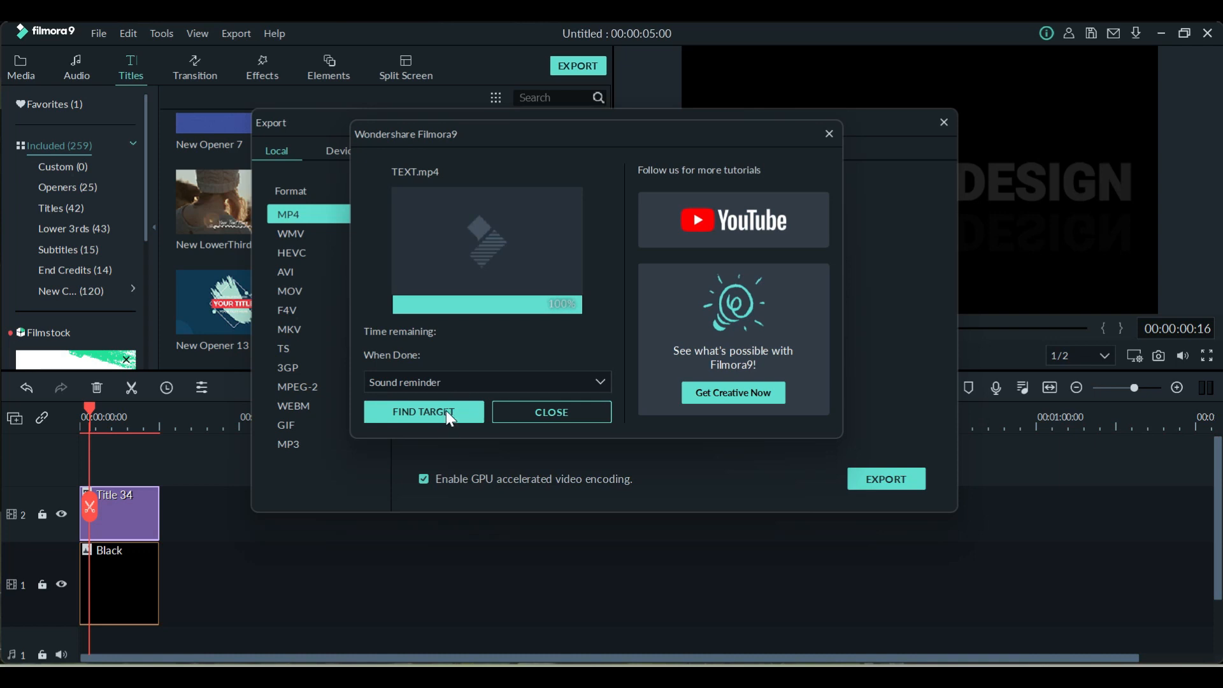
Locate the exported TEXT file in its folder, and close the folder and export windows
left_click(450, 419)
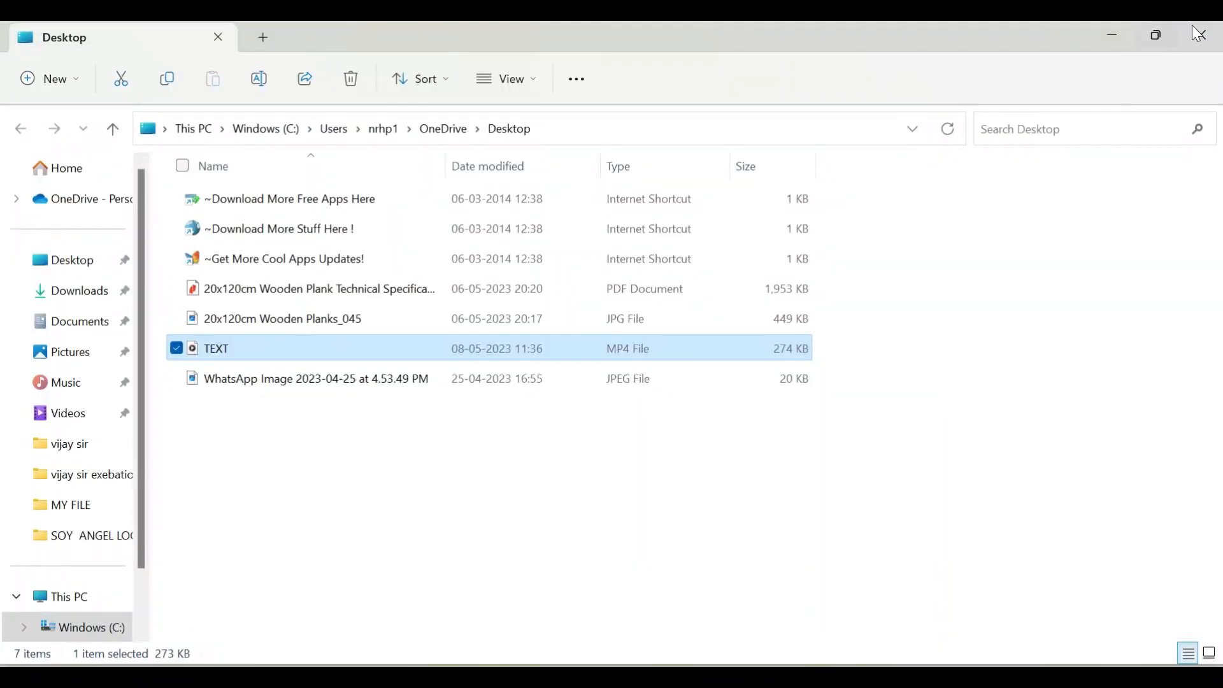
left_click(1196, 36)
left_click(944, 122)
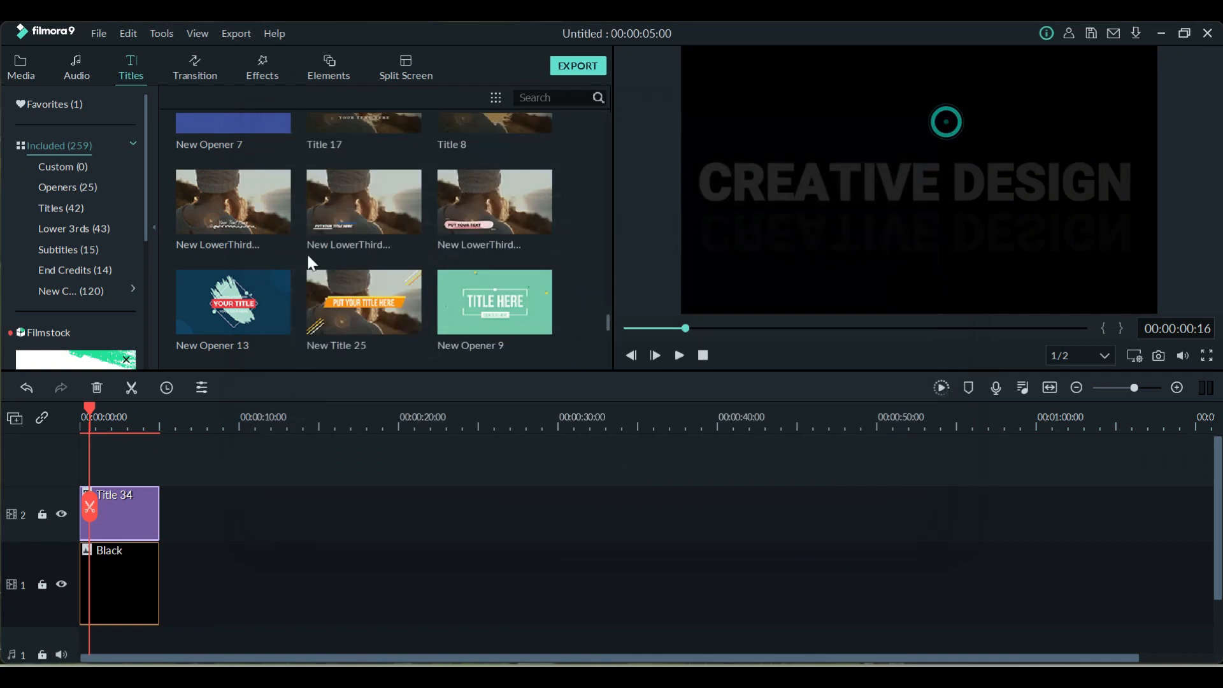
Delete the Title 34 and Black clips from the timeline and go to Shared Media in the media library
left_click(23, 63)
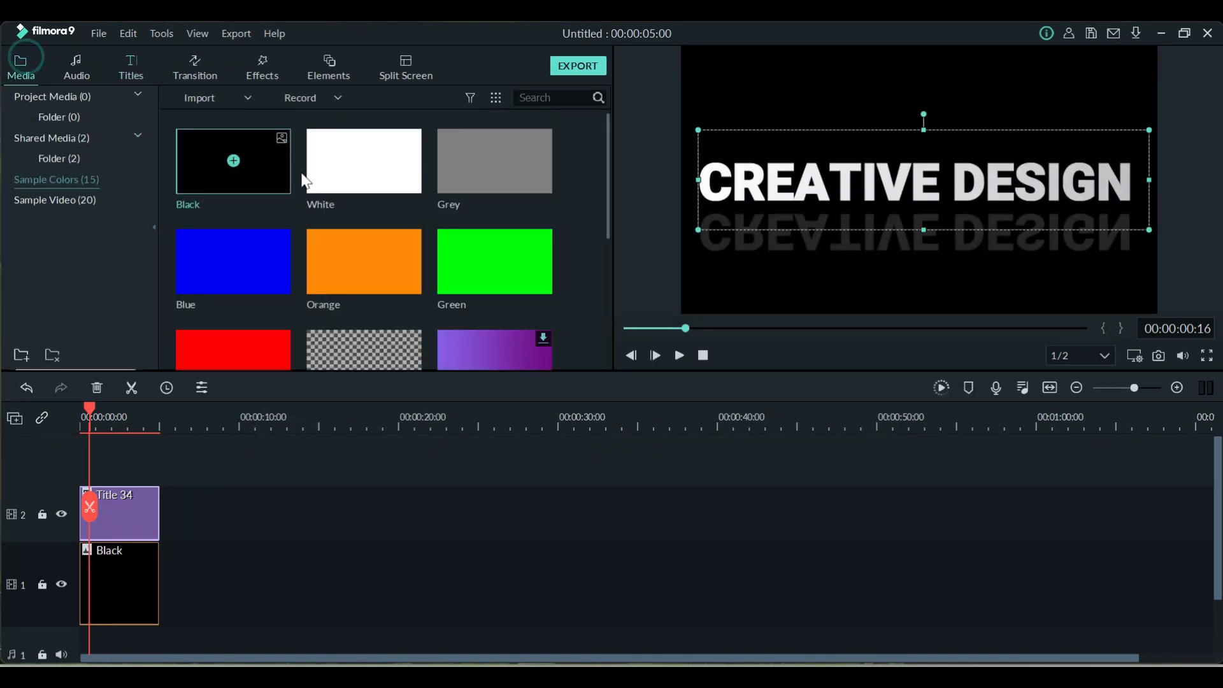
left_click(127, 564)
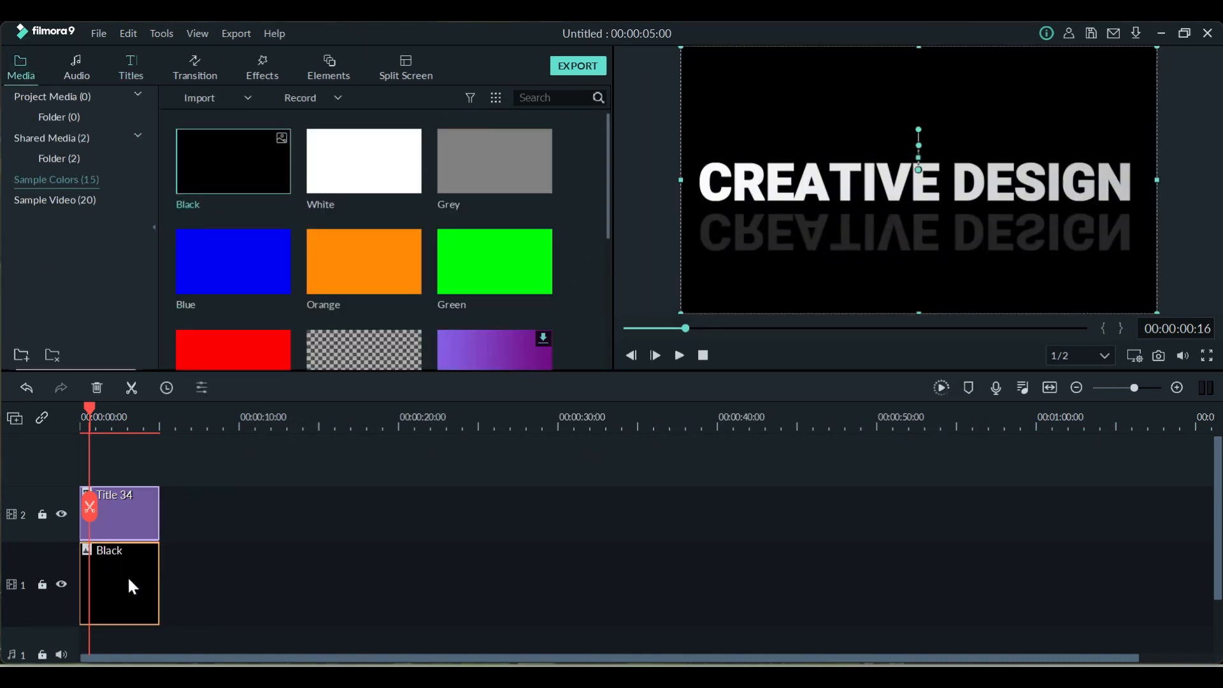
key("Delete")
left_click(91, 132)
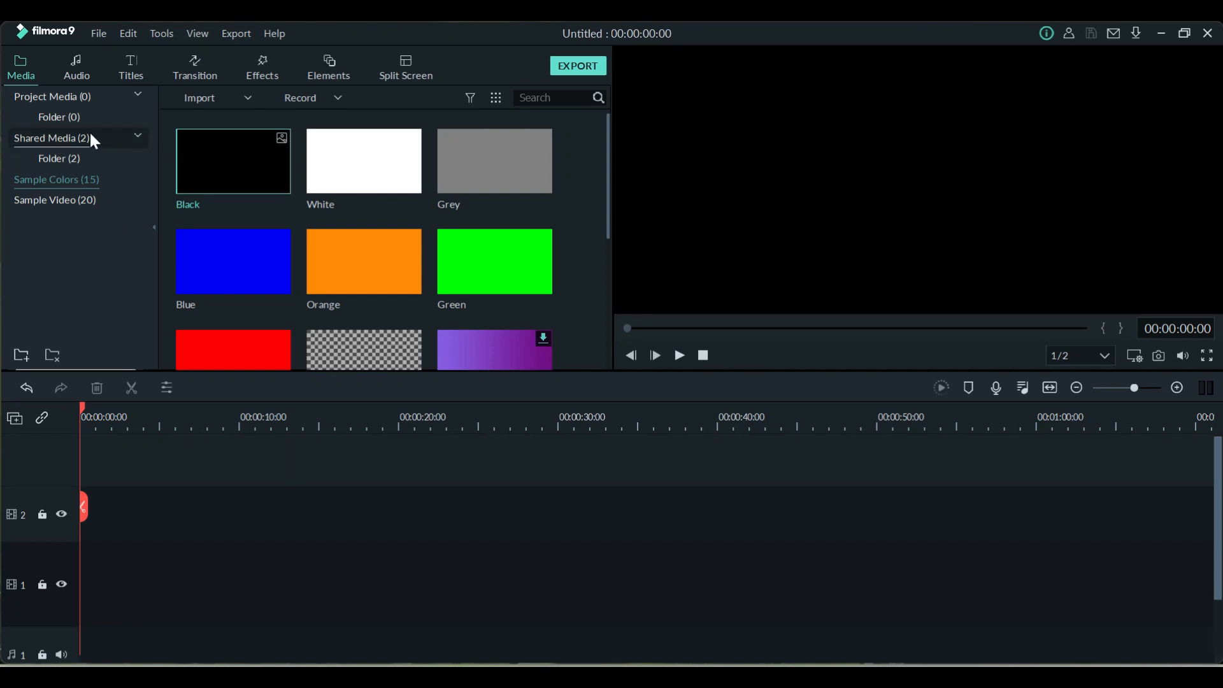
Import the TEXT video from the Desktop folder into Project Media
left_click(71, 99)
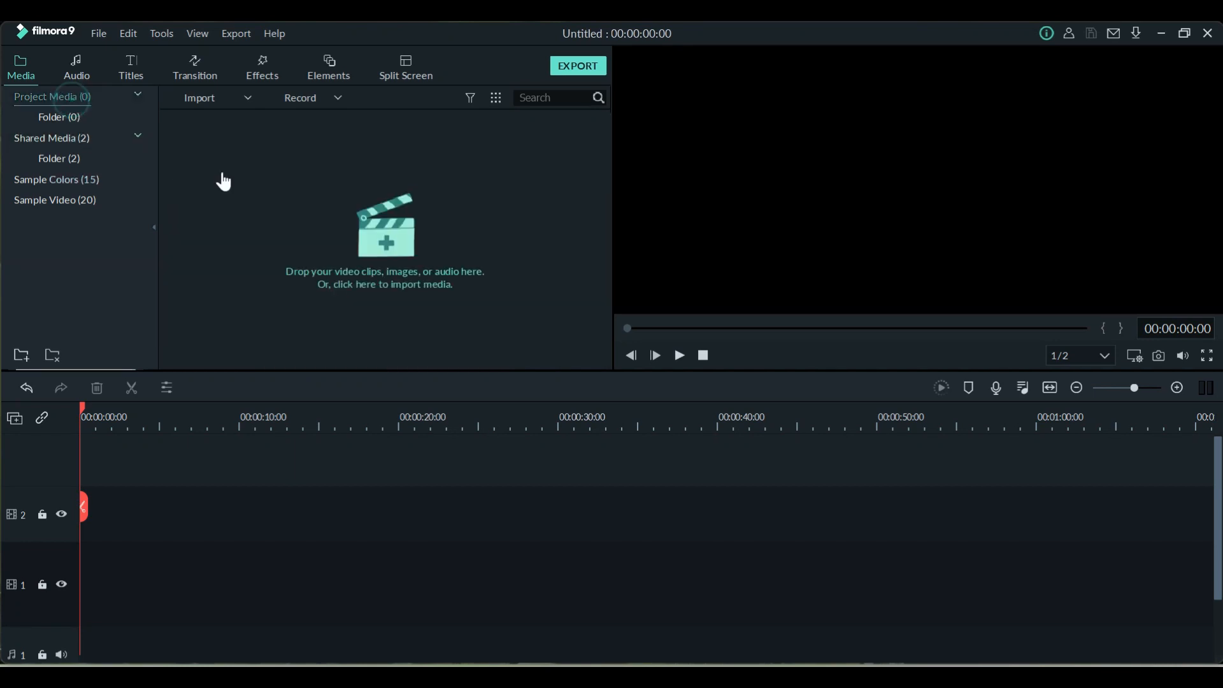
left_click(210, 98)
left_click(240, 121)
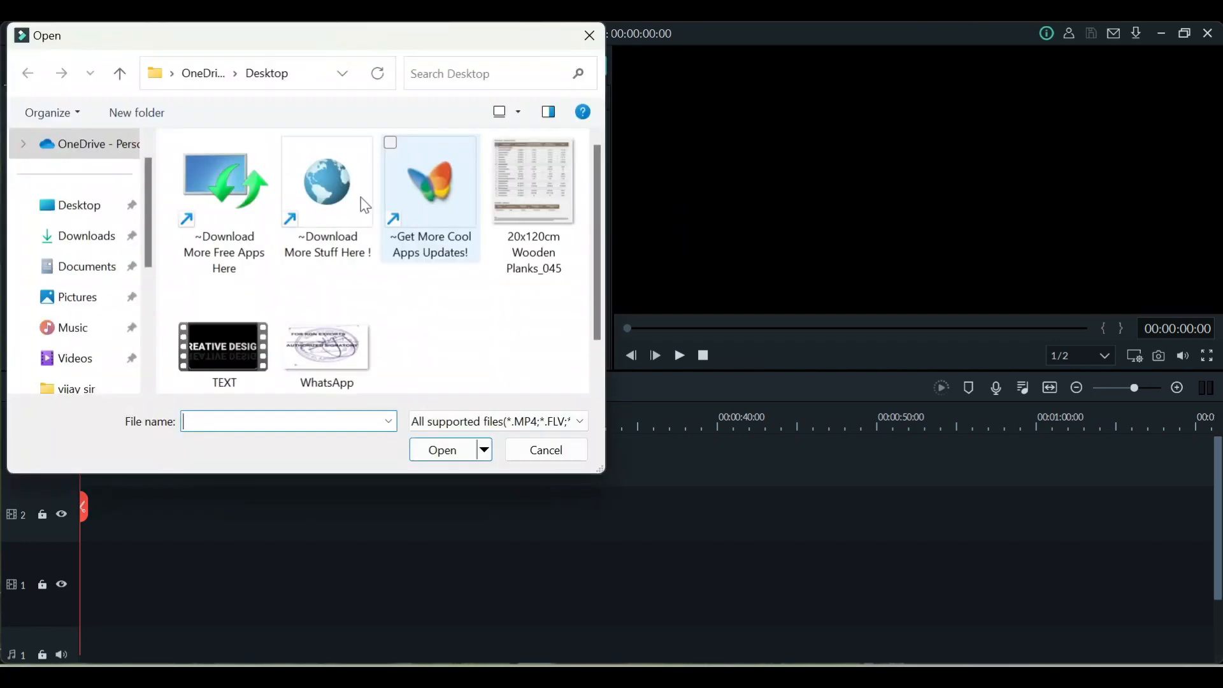
left_click(90, 203)
double_click(225, 299)
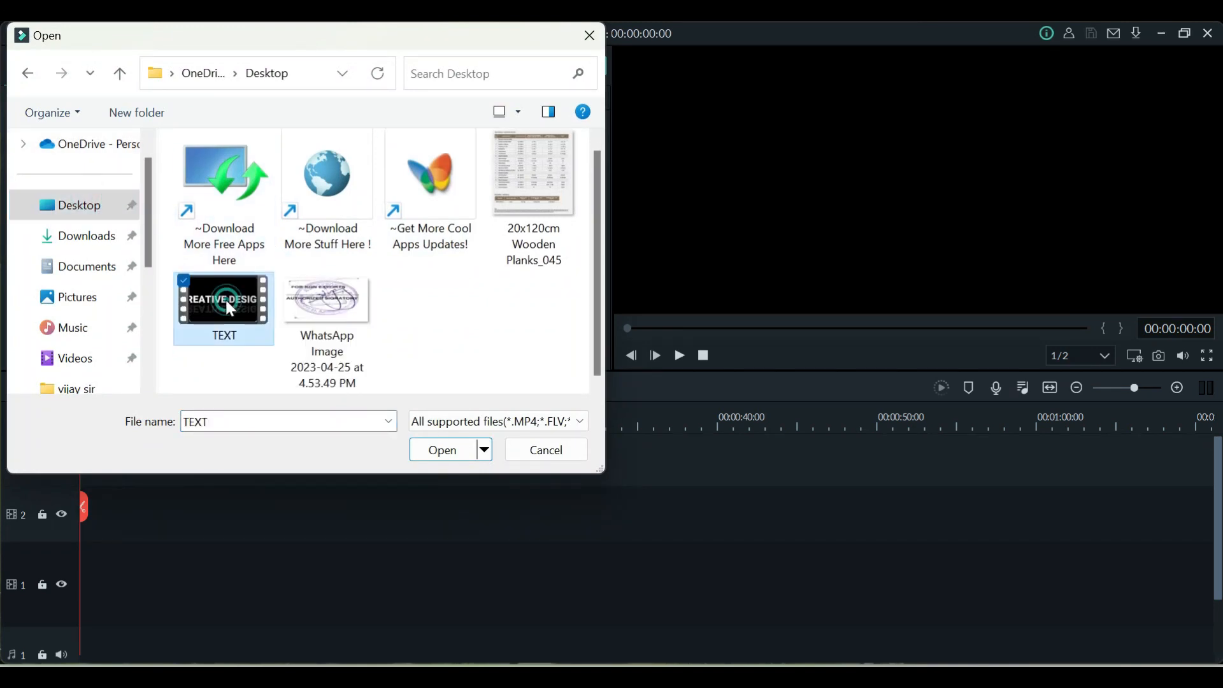
Import the rocks-86576 video from the MY FILE folder into the project media
left_click(217, 98)
left_click(233, 122)
scroll(70, 280, "down", 3)
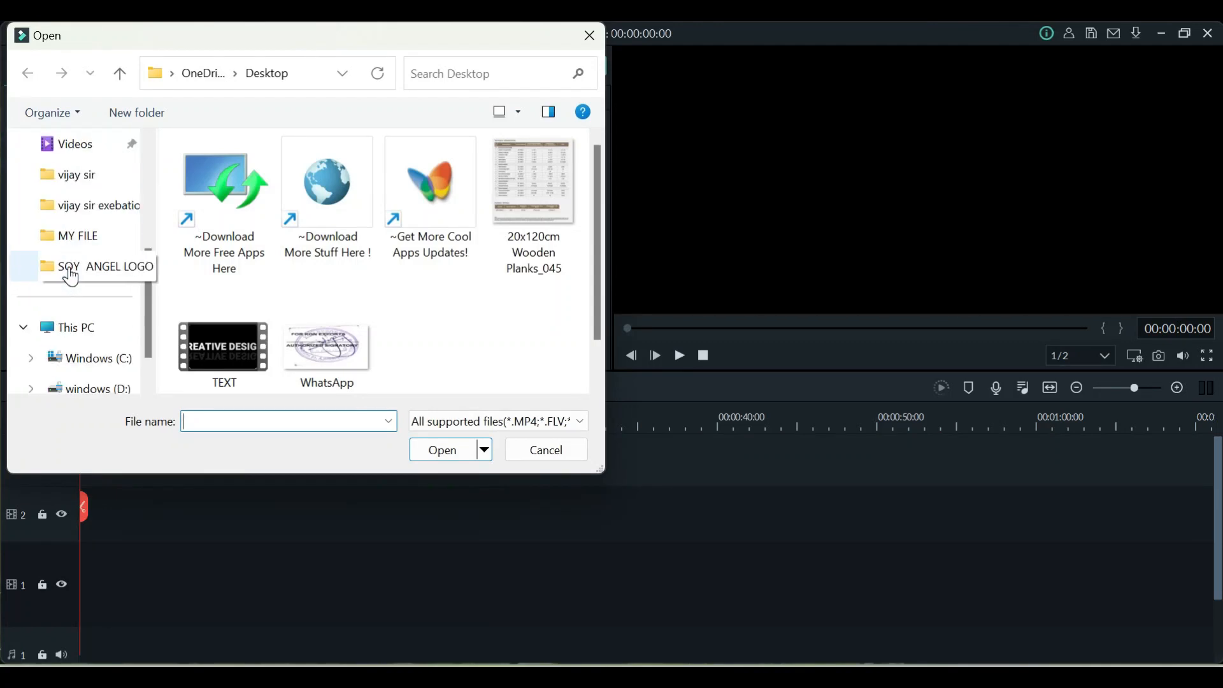
left_click(80, 241)
scroll(325, 270, "down", 5)
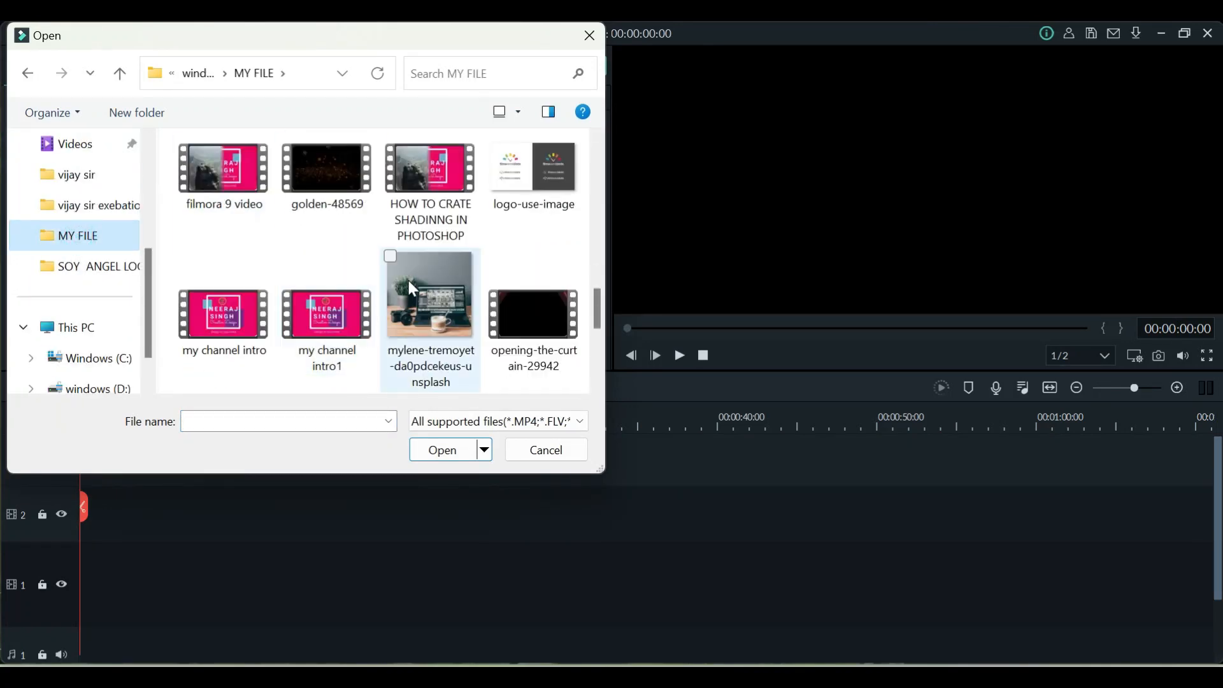
scroll(408, 281, "down", 5)
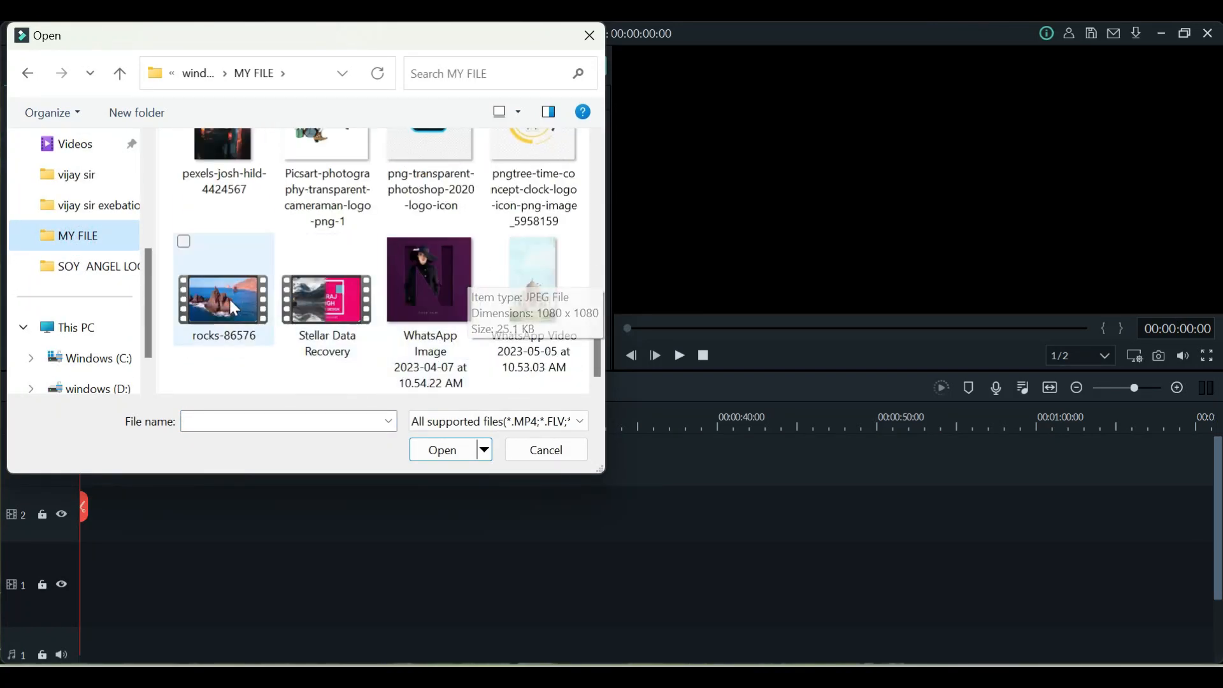
left_click(195, 292)
double_click(200, 295)
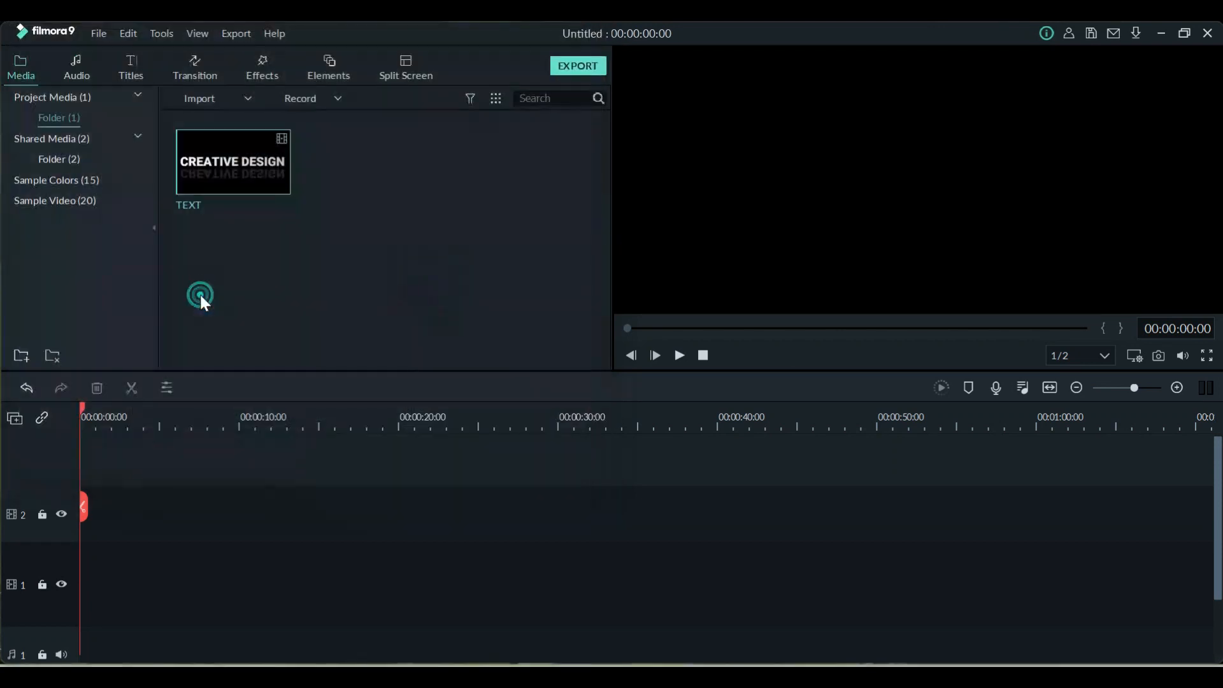
Place rocks-86576 at the start of track 1, keeping the 1920 x 1080 25fps project settings, and TEXT above it on track 2
left_click_drag(387, 172, 82, 547)
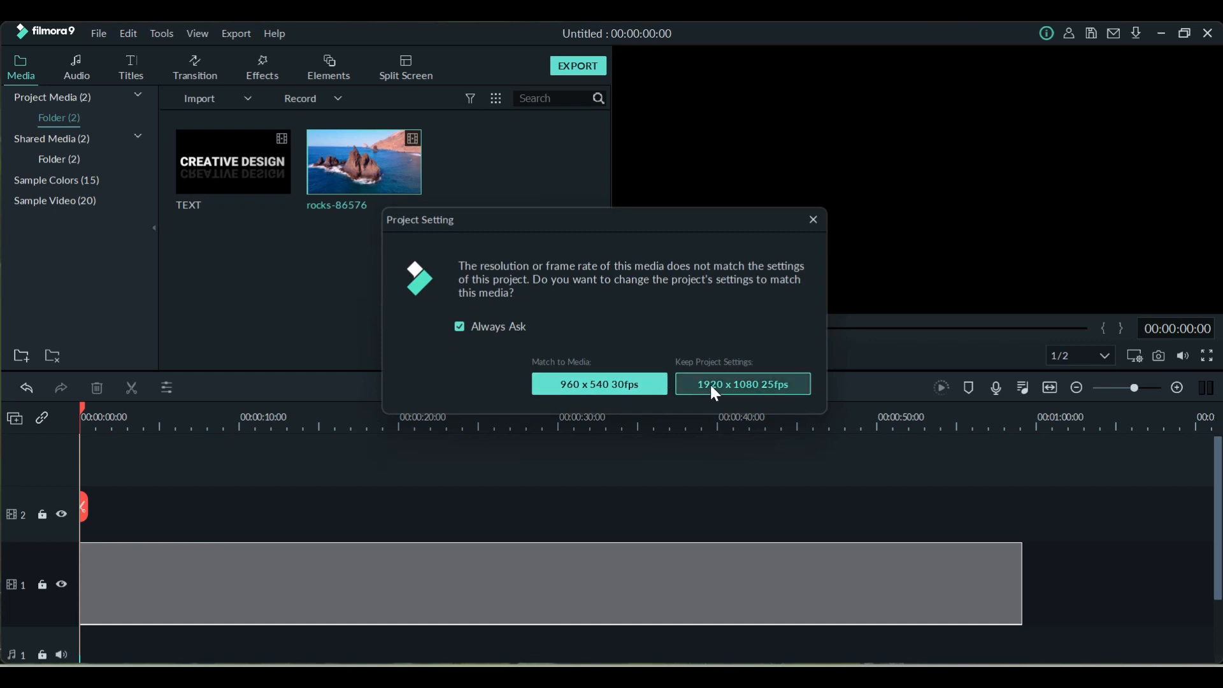
left_click(705, 386)
left_click_drag(253, 170, 79, 513)
Play to the end of the TEXT clip, split rocks-86576 there and delete its remaining part
key("space")
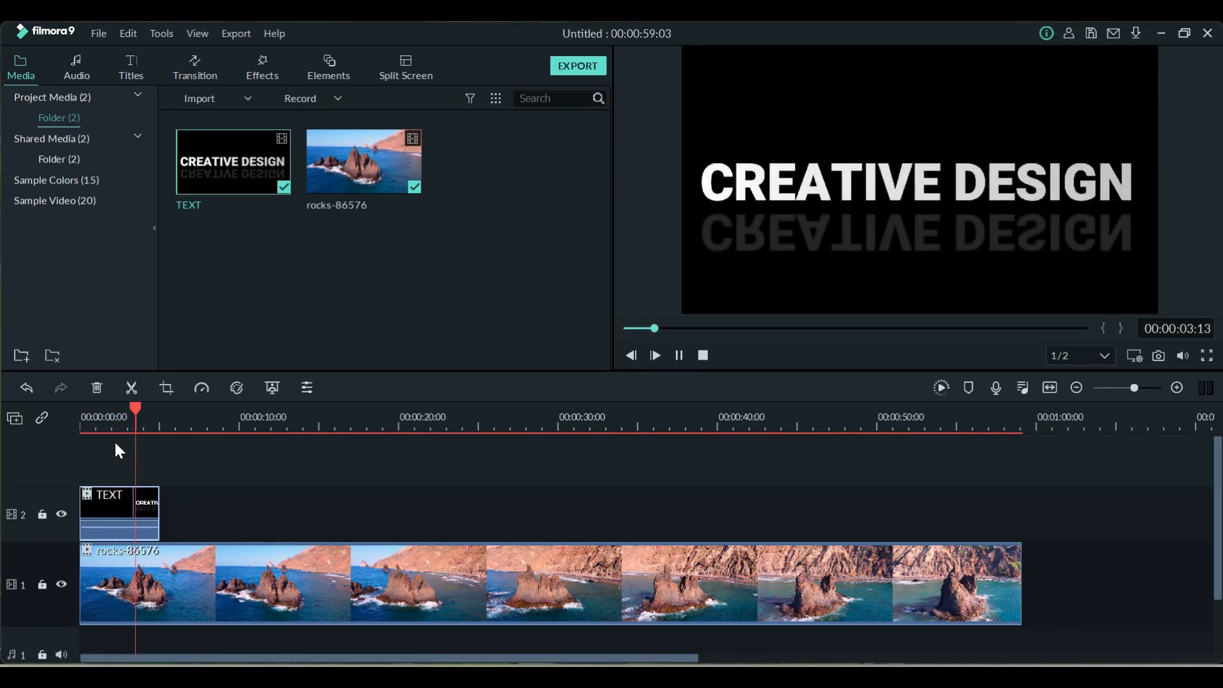
key("space")
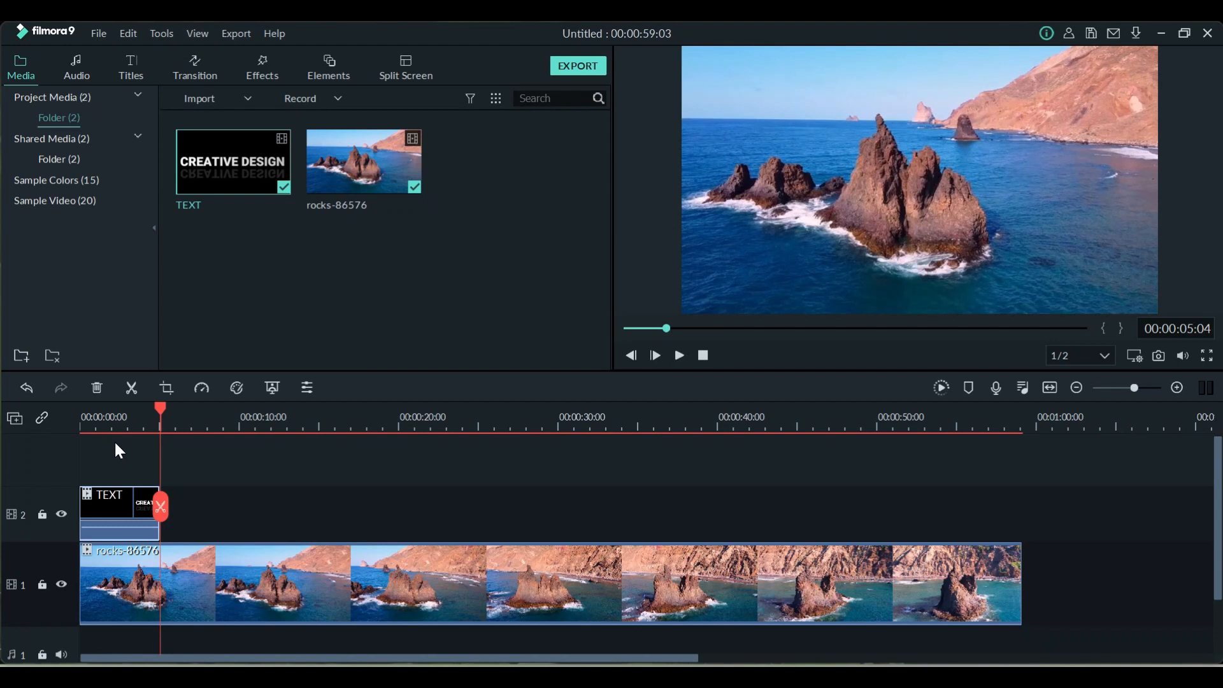
left_click(161, 507)
left_click(202, 575)
key("Delete")
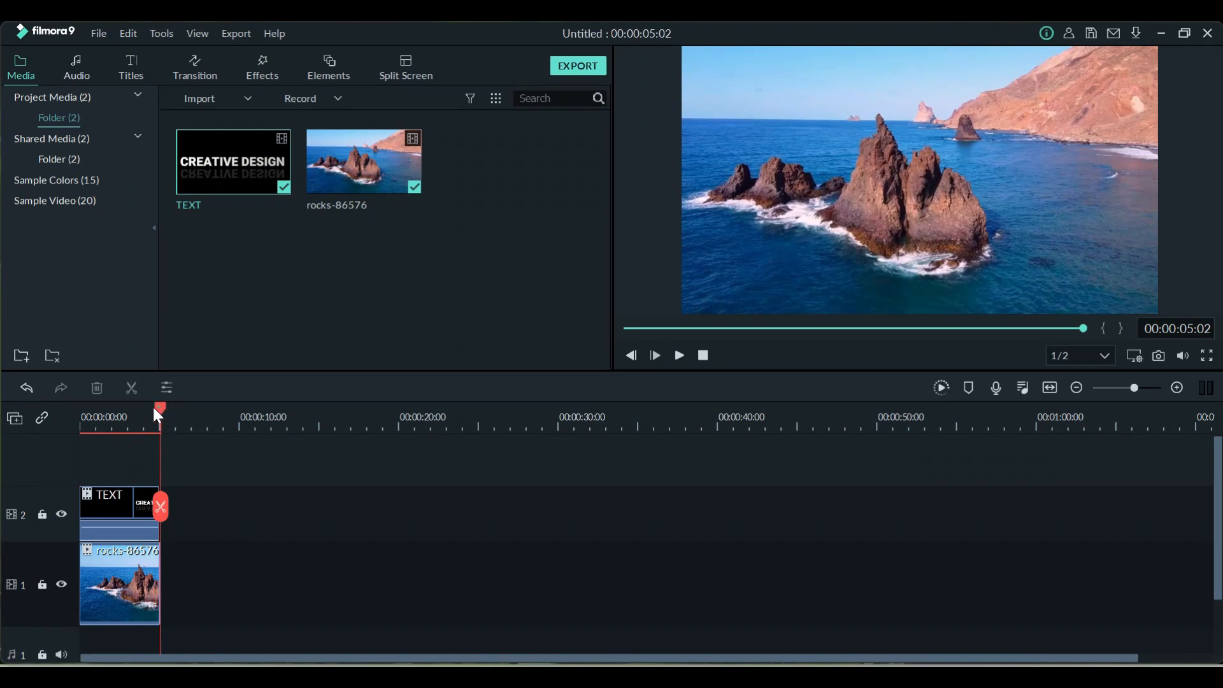
Set the TEXT clip's blending mode to Multiply with the playhead near the start of the timeline, and accept the settings
left_click_drag(152, 411, 84, 418)
left_click(136, 512)
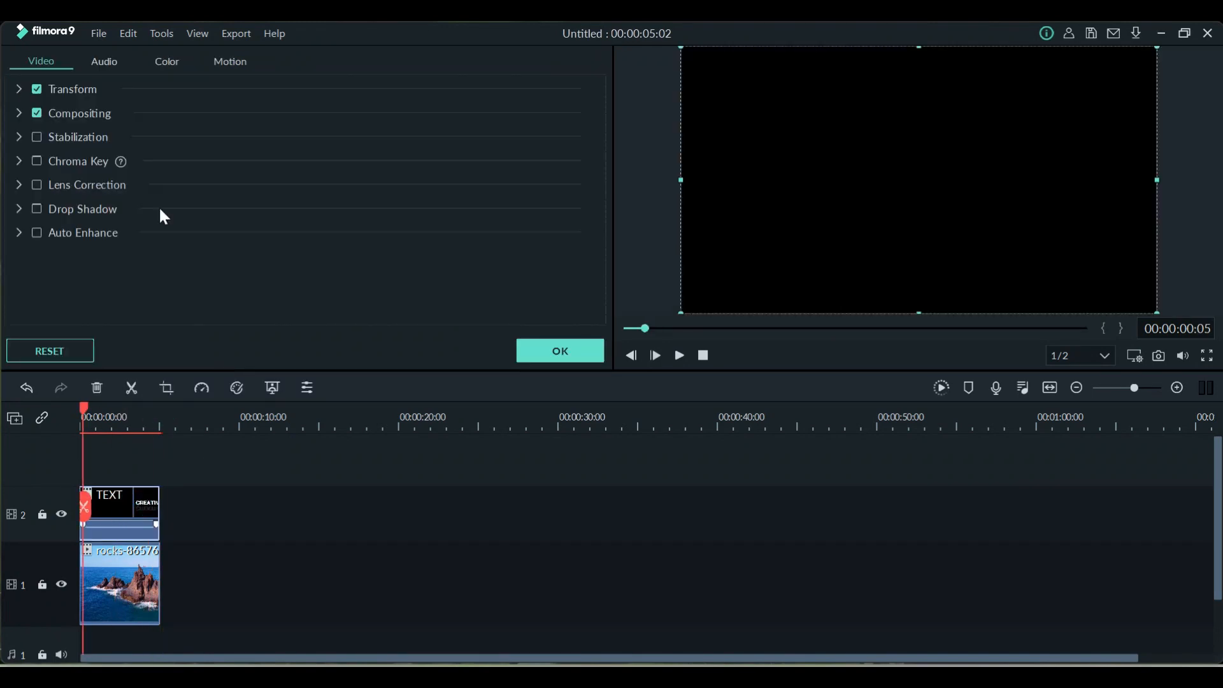
left_click(19, 114)
left_click(250, 154)
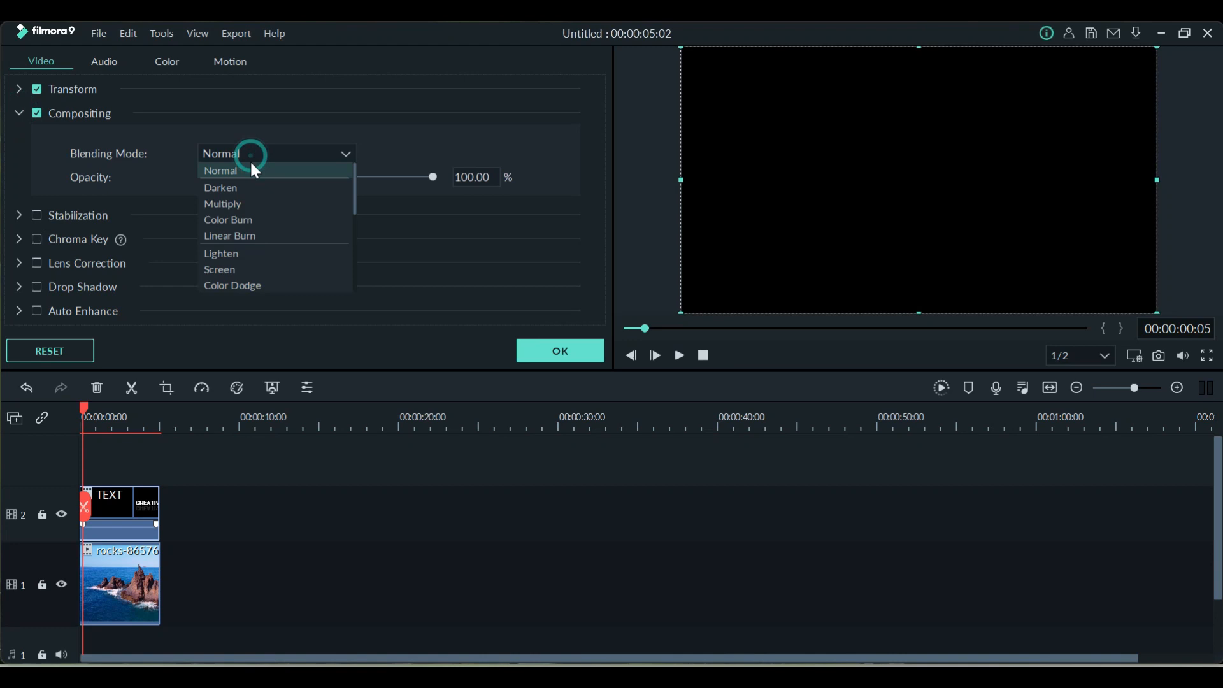
left_click(254, 205)
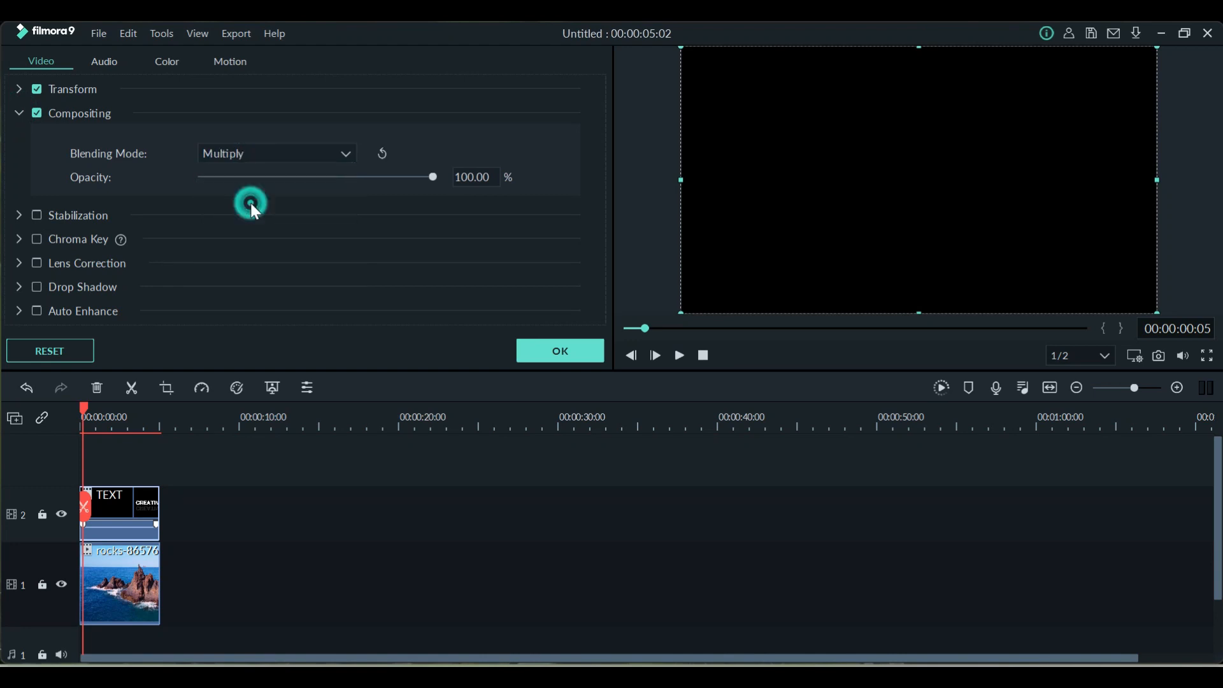
left_click(556, 352)
Preview the blended title over the rocks footage, replaying it from the start of the timeline
key("space")
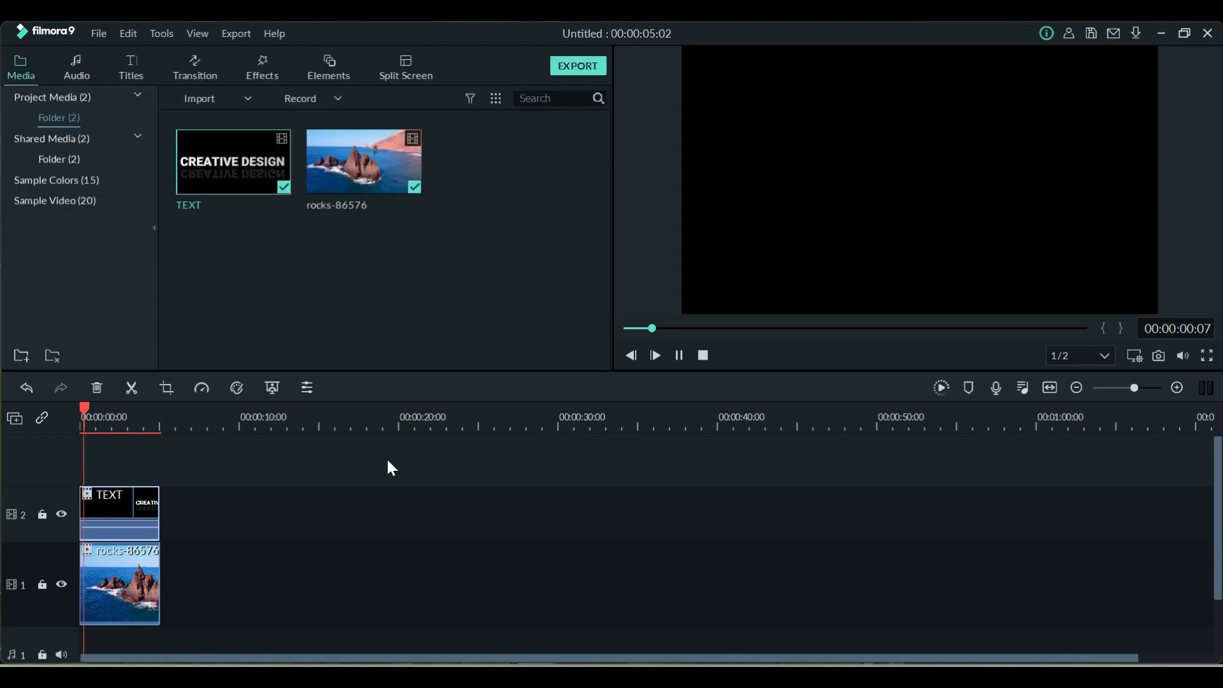
key("space")
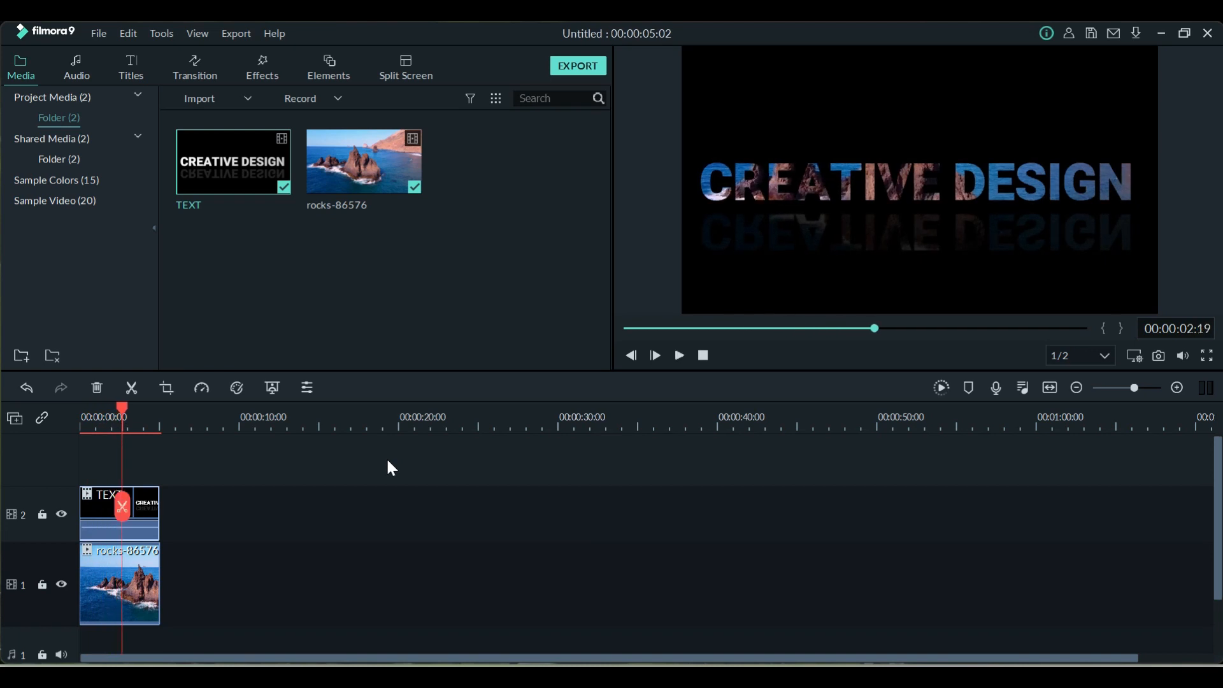
left_click_drag(123, 408, 3, 424)
key("space")
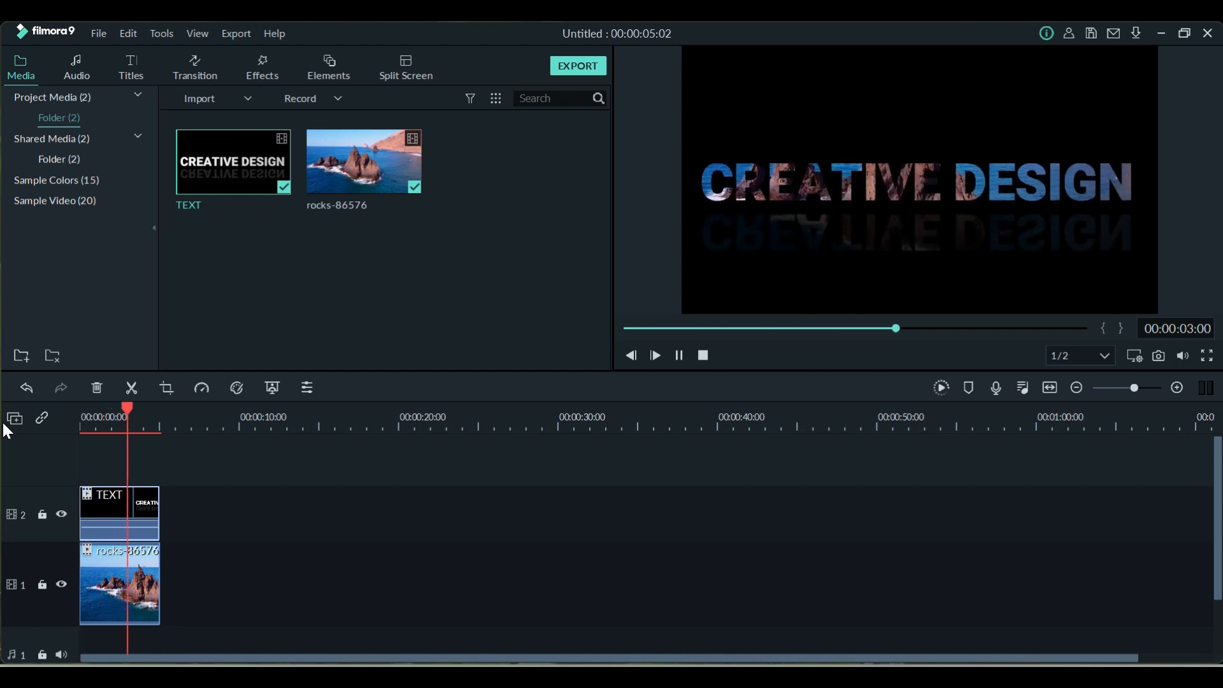
key("space")
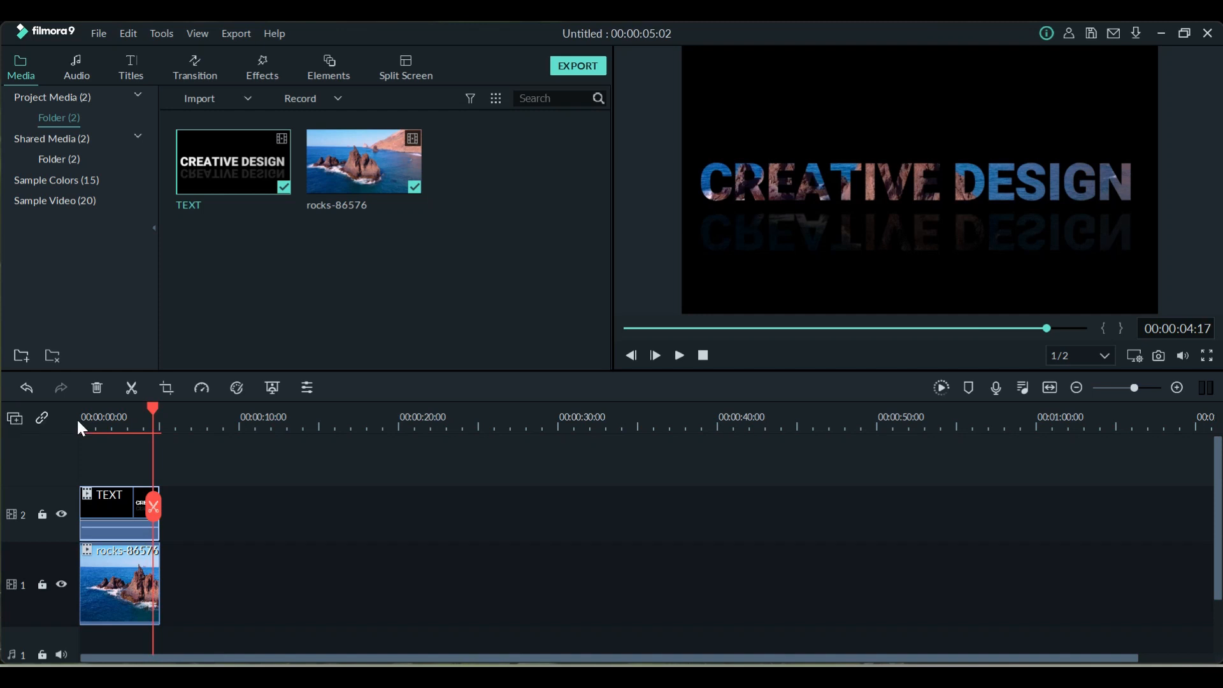
Take a snapshot of the frame at 00:00:02:22 and insert it at that point within the TEXT clip on track 2
left_click_drag(148, 399, 129, 420)
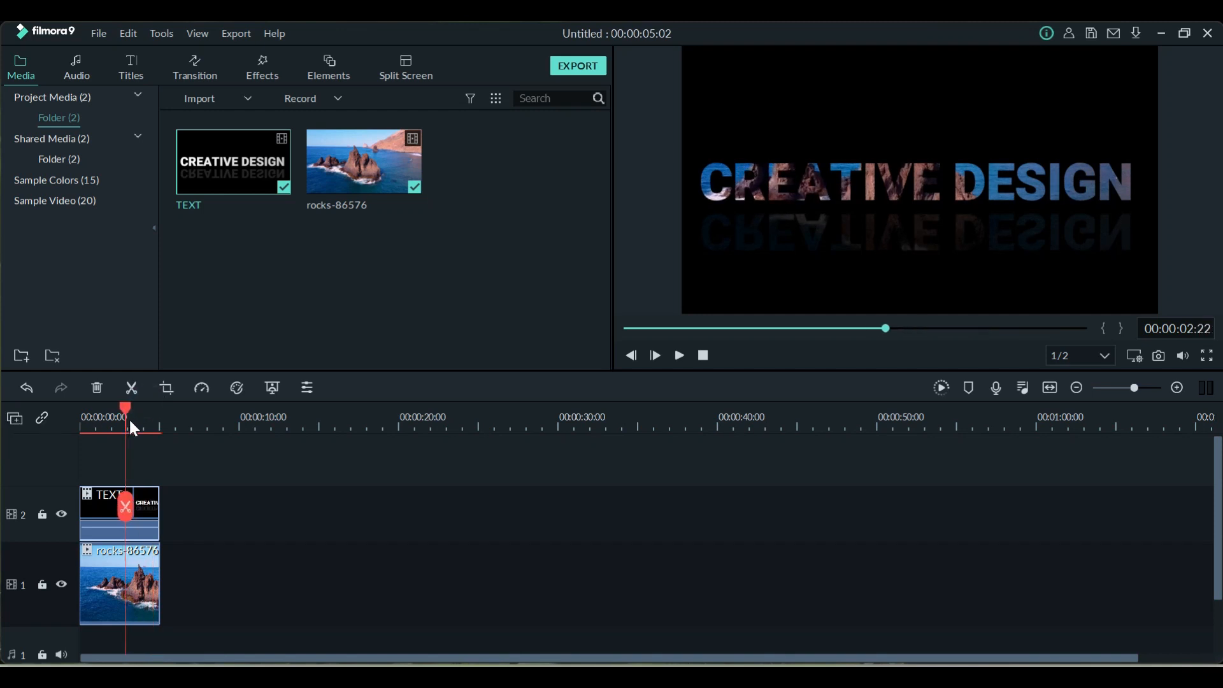
left_click(1161, 358)
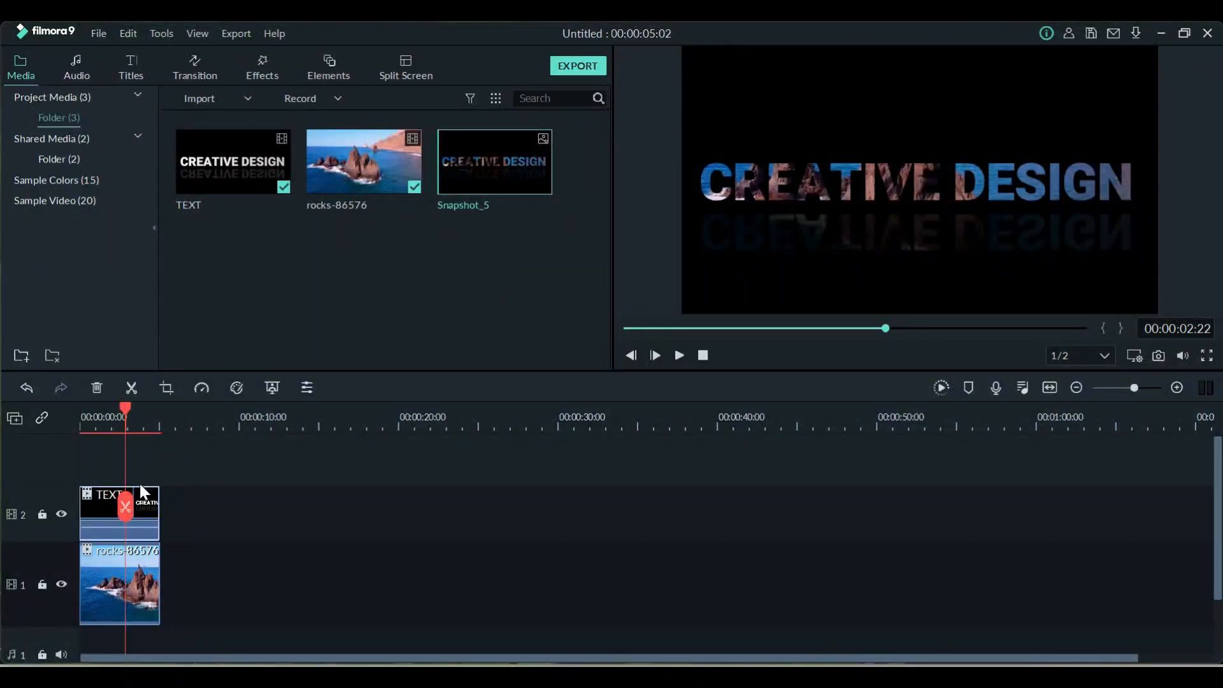
left_click_drag(526, 161, 159, 564)
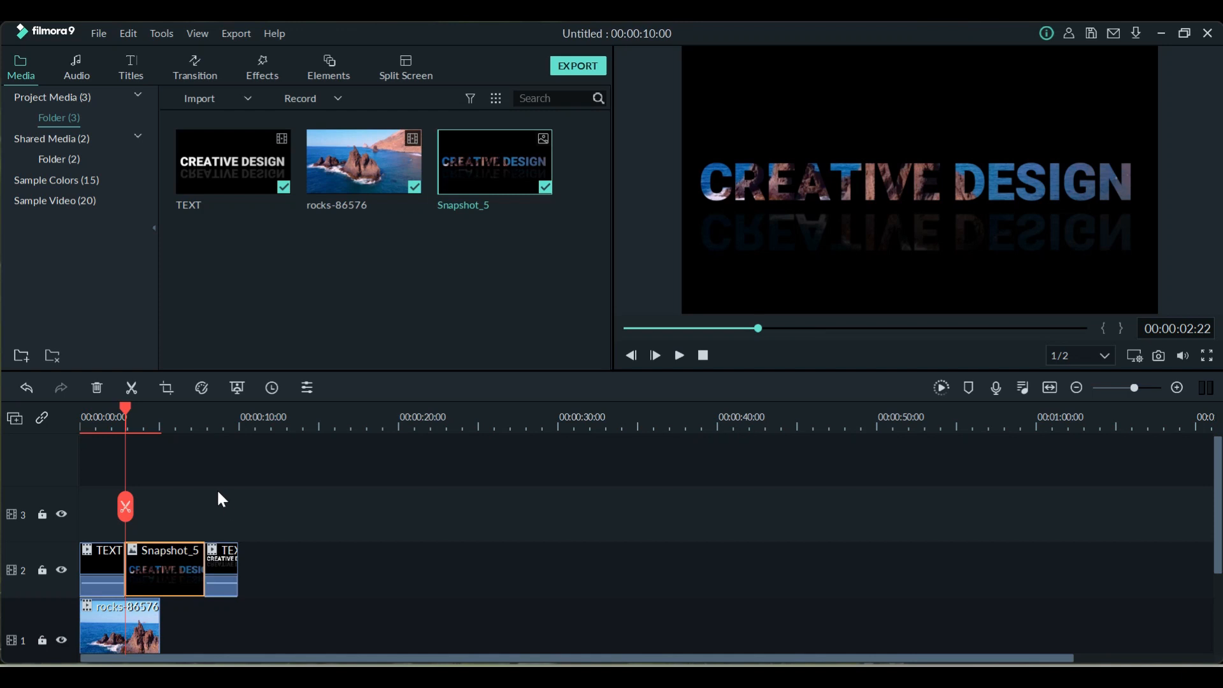
Extend the rocks-86576 clip on track 1 to the end of the last clip on track 2
left_click(141, 567)
left_click_drag(160, 569, 236, 552)
Try the Boom! motion on the snapshot clip, and replace it with Bounce to zoom out 1
double_click(152, 488)
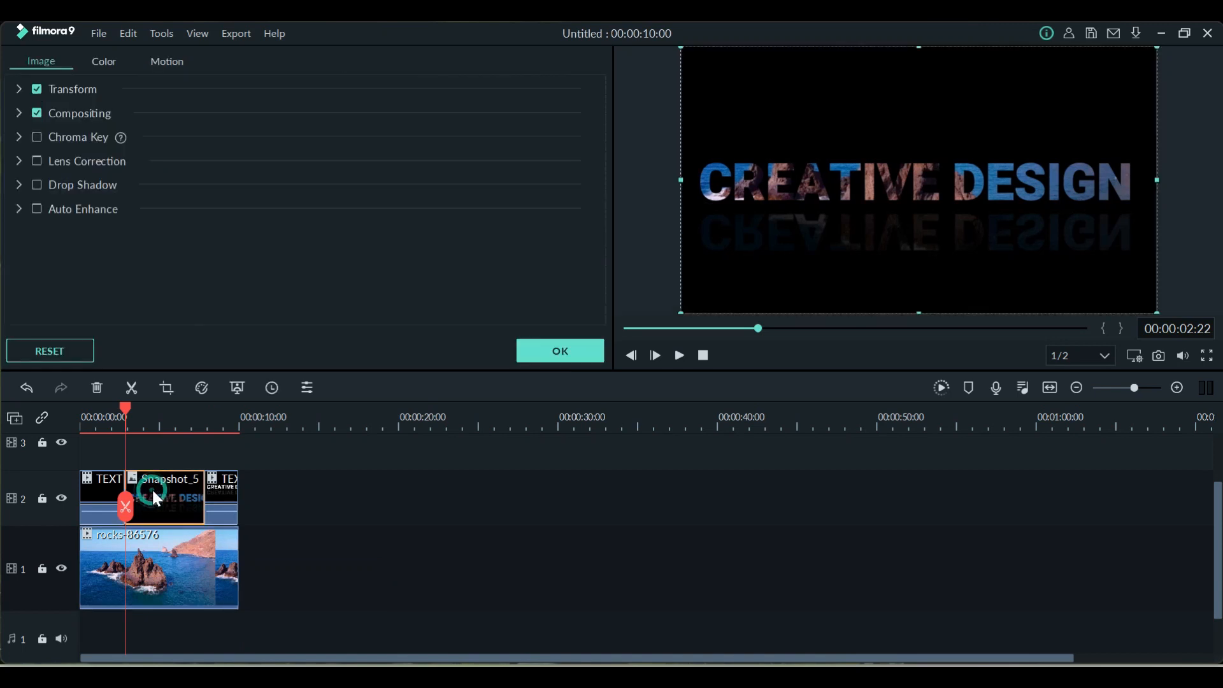
left_click(25, 115)
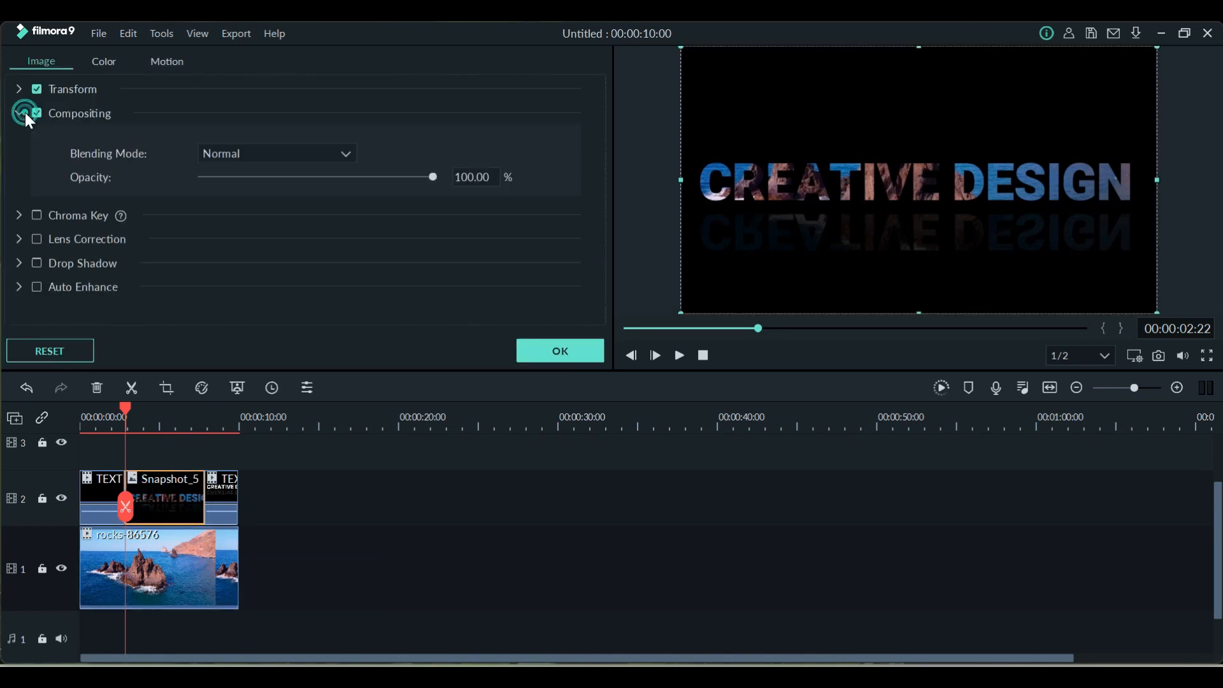
left_click(166, 60)
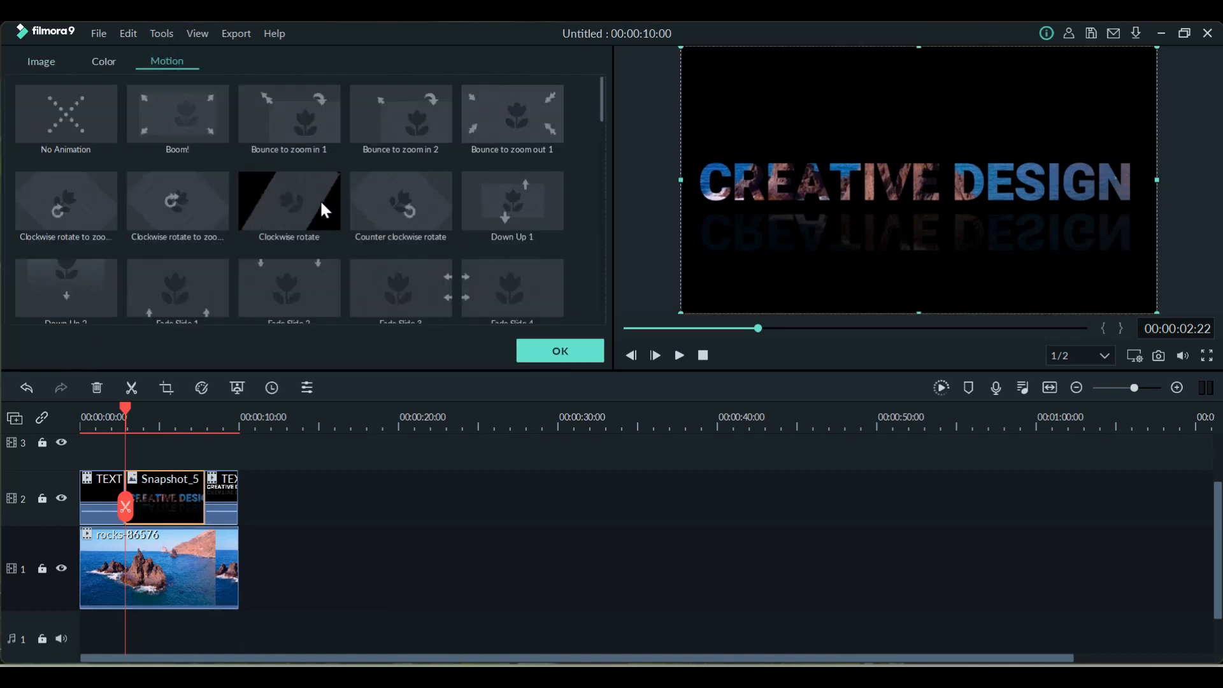
scroll(234, 153, "down", 3)
scroll(236, 153, "up", 3)
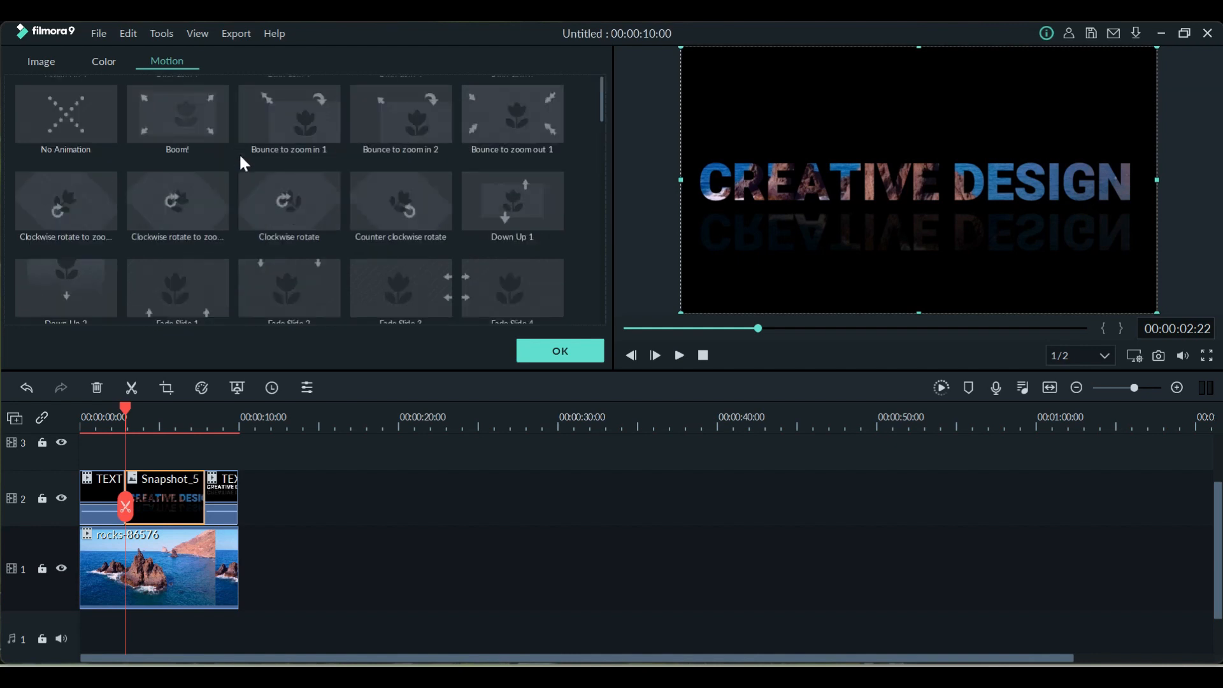
left_click(200, 121)
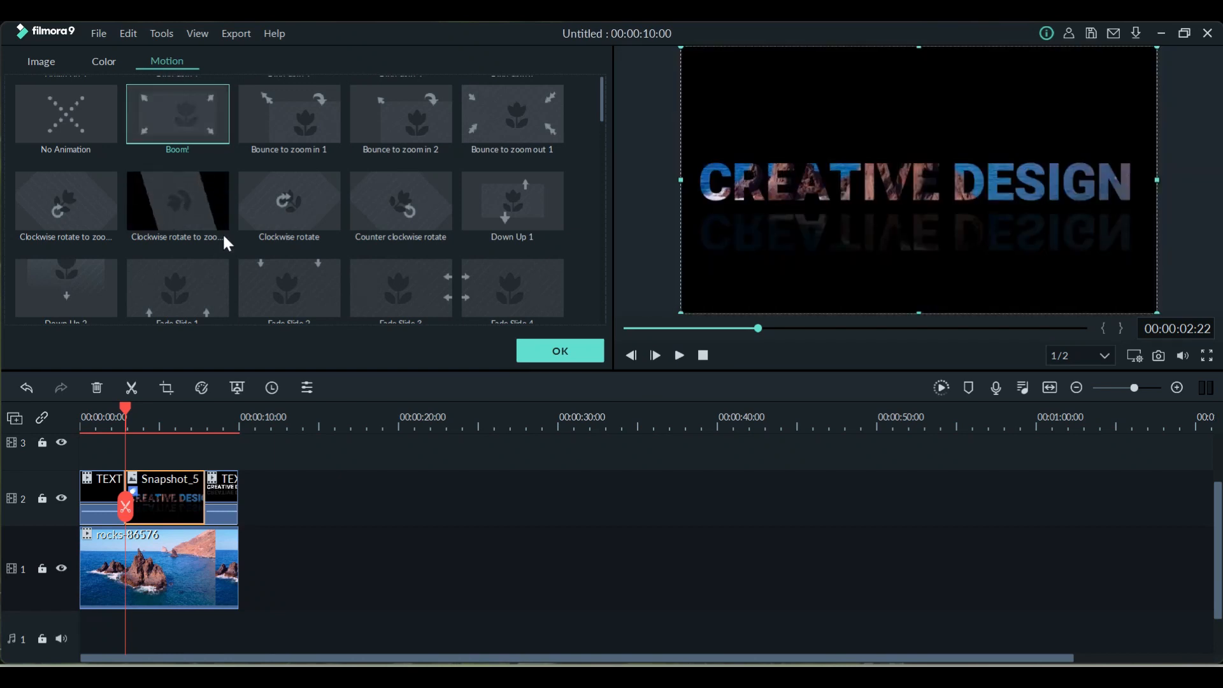
scroll(226, 232, "down", 3)
scroll(236, 232, "up", 3)
left_click(490, 121)
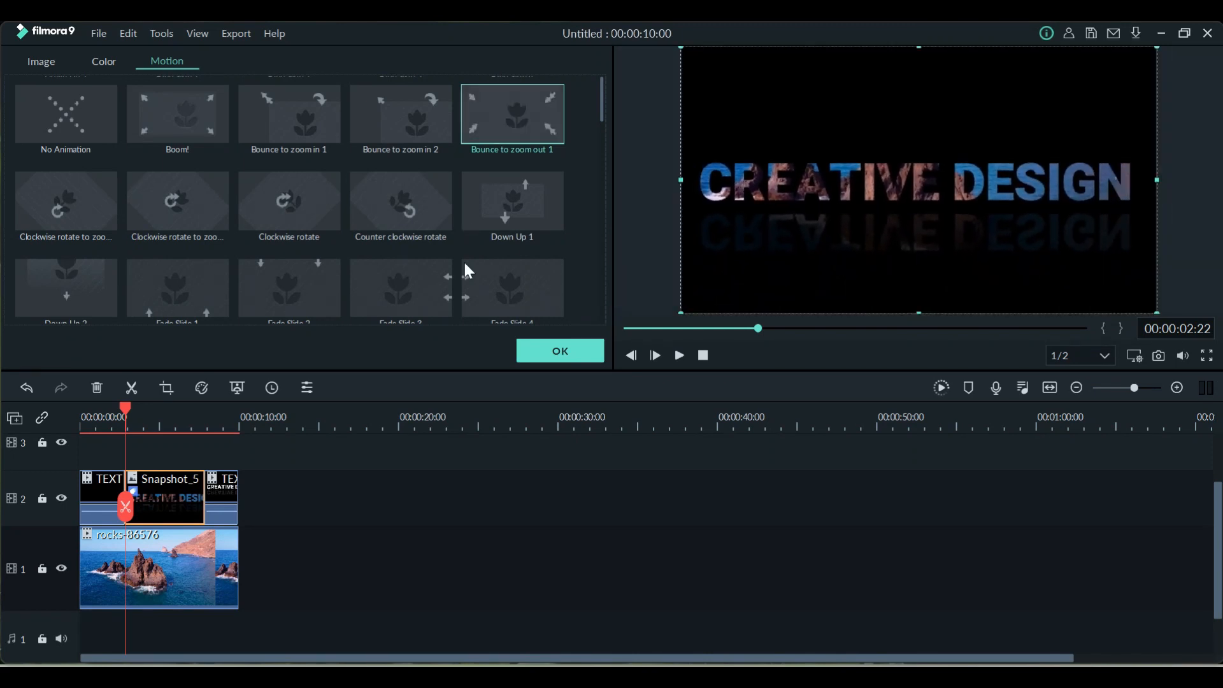
left_click(538, 354)
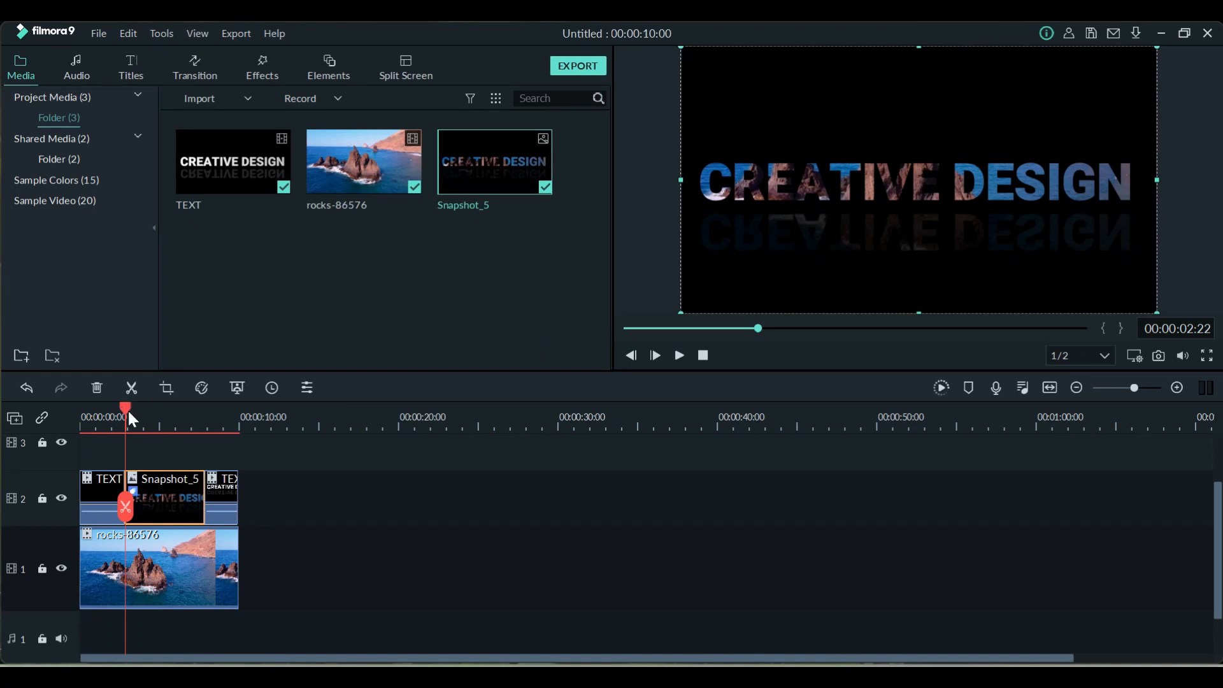
Play the timeline from the start to preview the snapshot clip's motion
left_click(86, 415)
key("space")
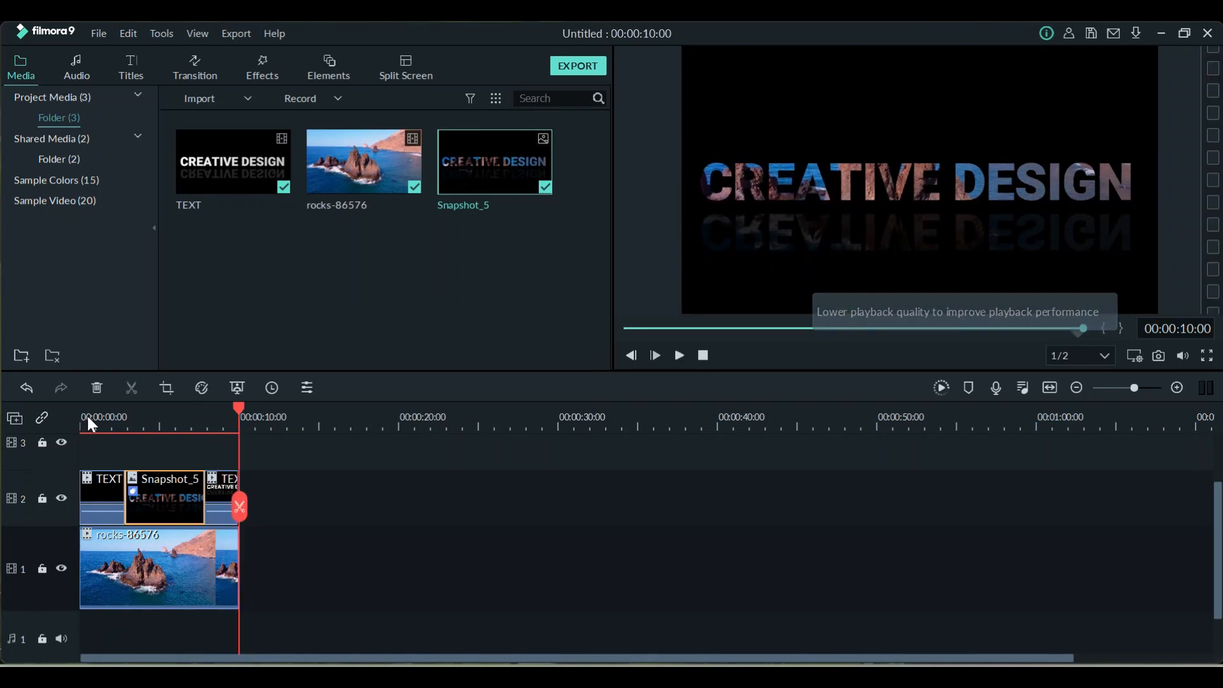
key("space")
key("space")
Open the snapshot clip's motion presets and try Clockwise rotate, Fly to zoom in, To the Right 1 and To the Right 2
double_click(159, 491)
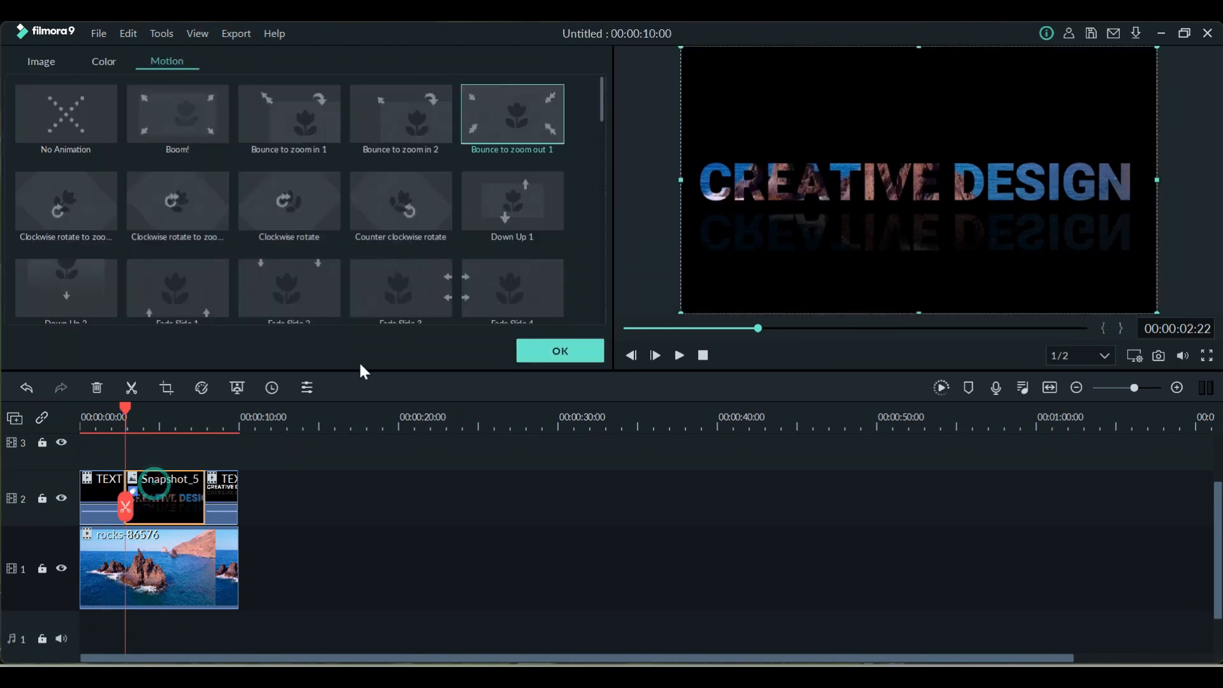
left_click(324, 217)
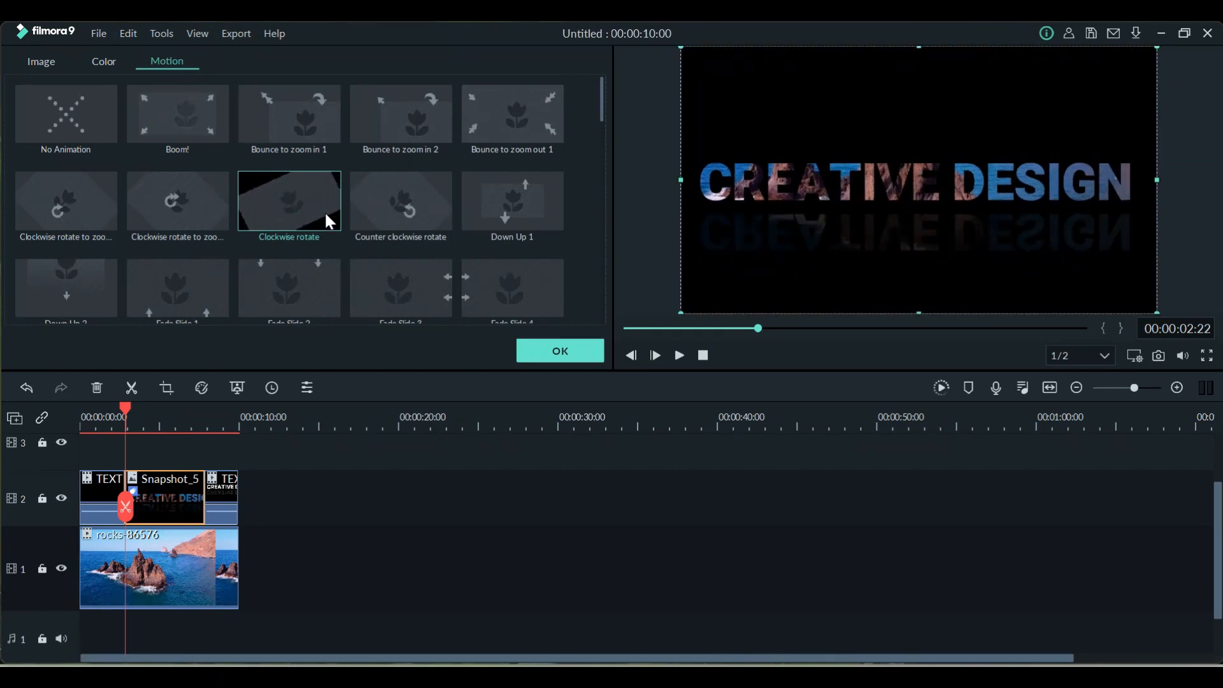
scroll(324, 212, "down", 3)
left_click(323, 210)
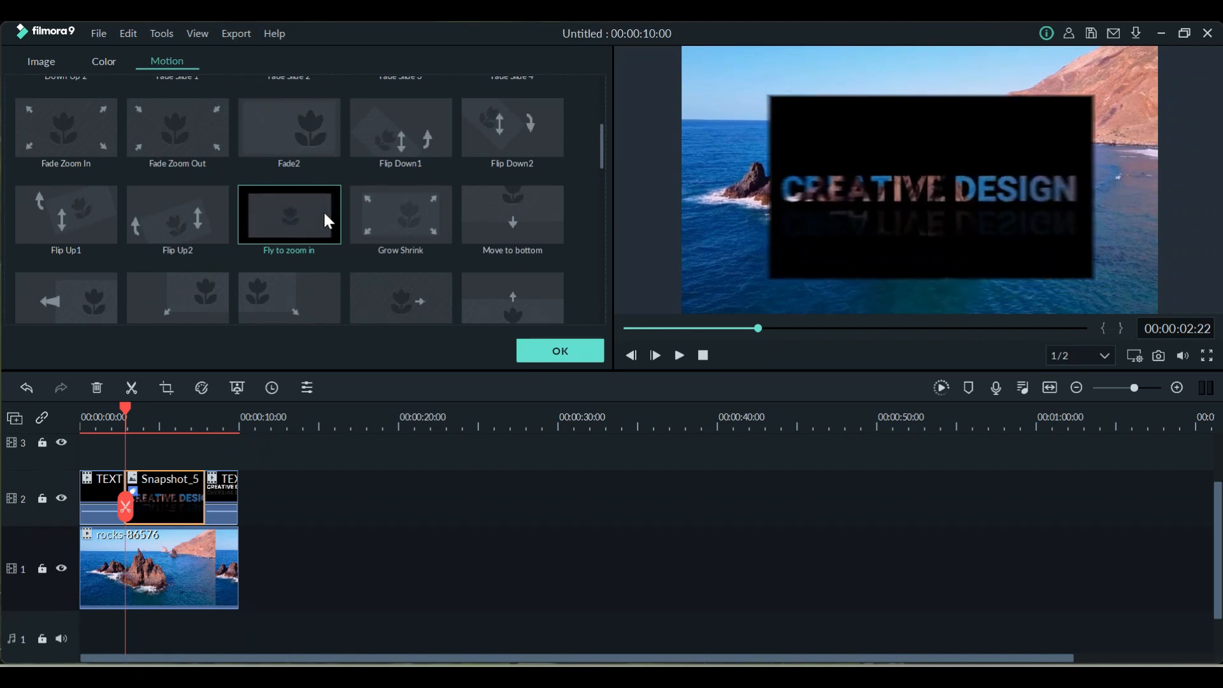
scroll(325, 215, "down", 5)
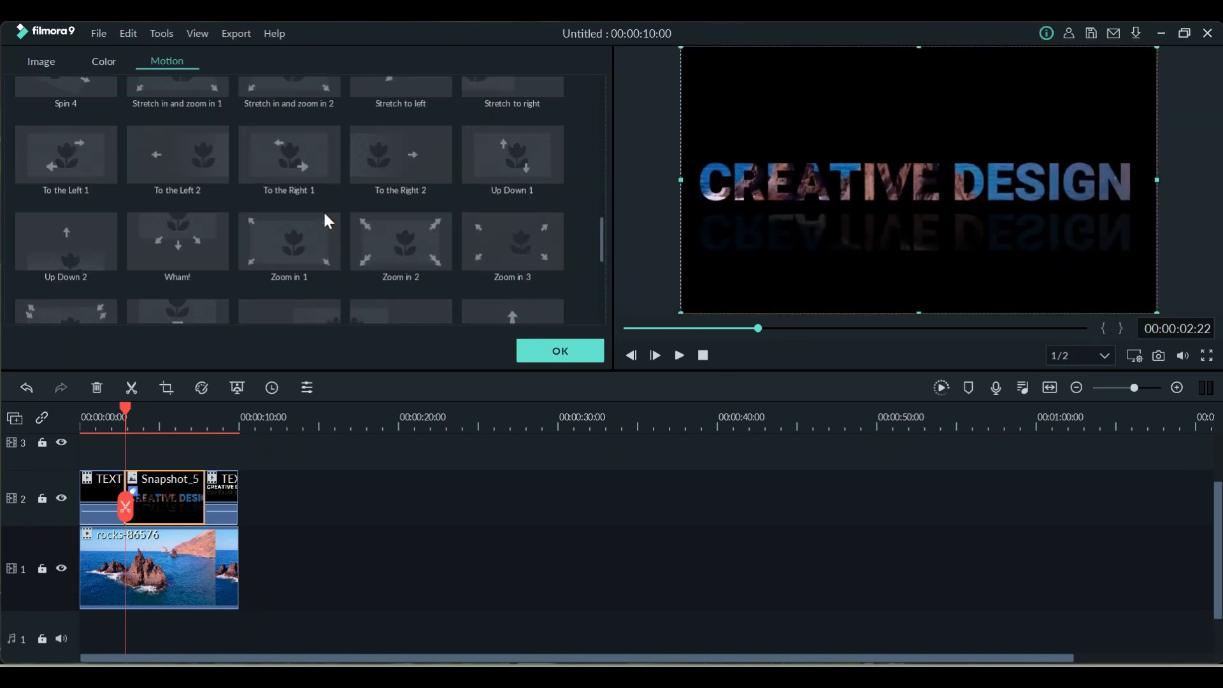
left_click(311, 163)
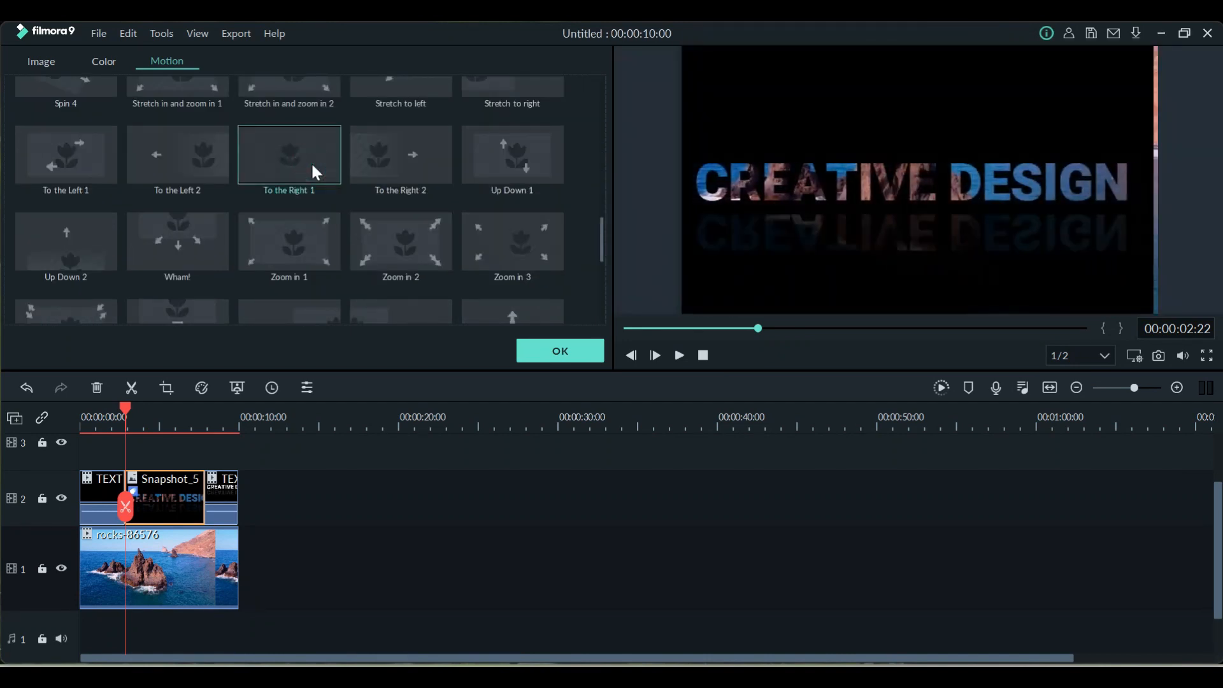
left_click(371, 148)
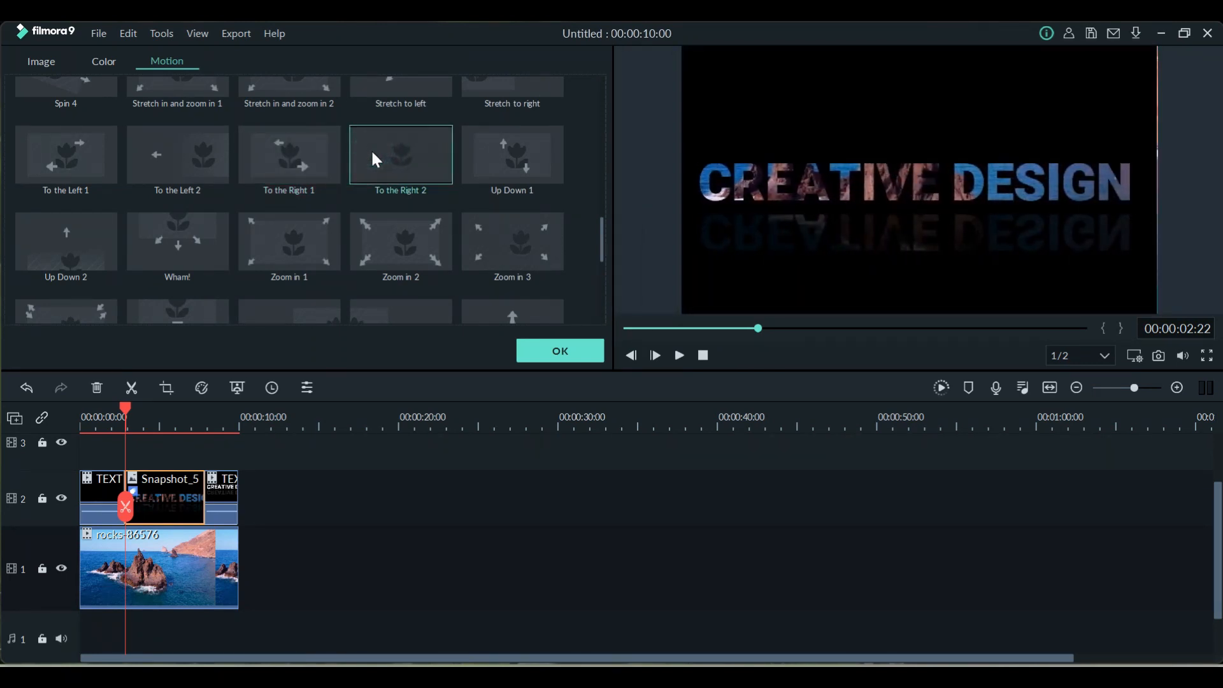
Try Zoom out to the right and the numbered Zoom out motions, and apply Zoom out 3 to the snapshot clip
scroll(371, 149, "down", 3)
left_click(387, 159)
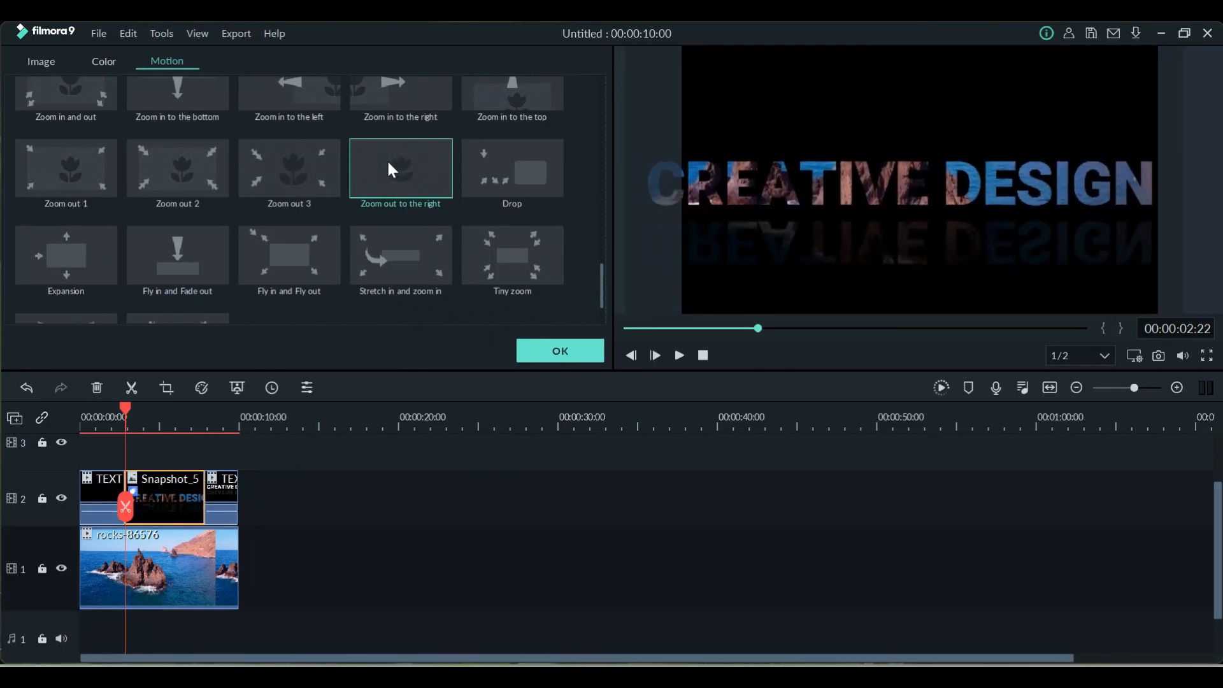
left_click(294, 171)
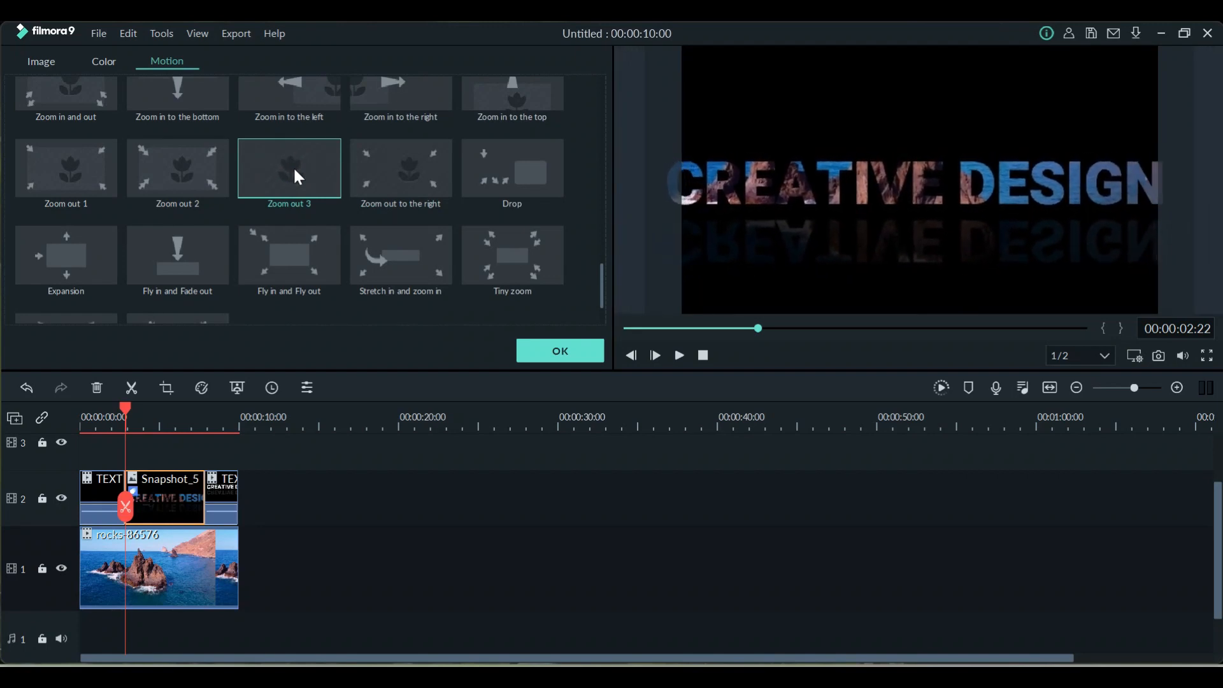
left_click(210, 167)
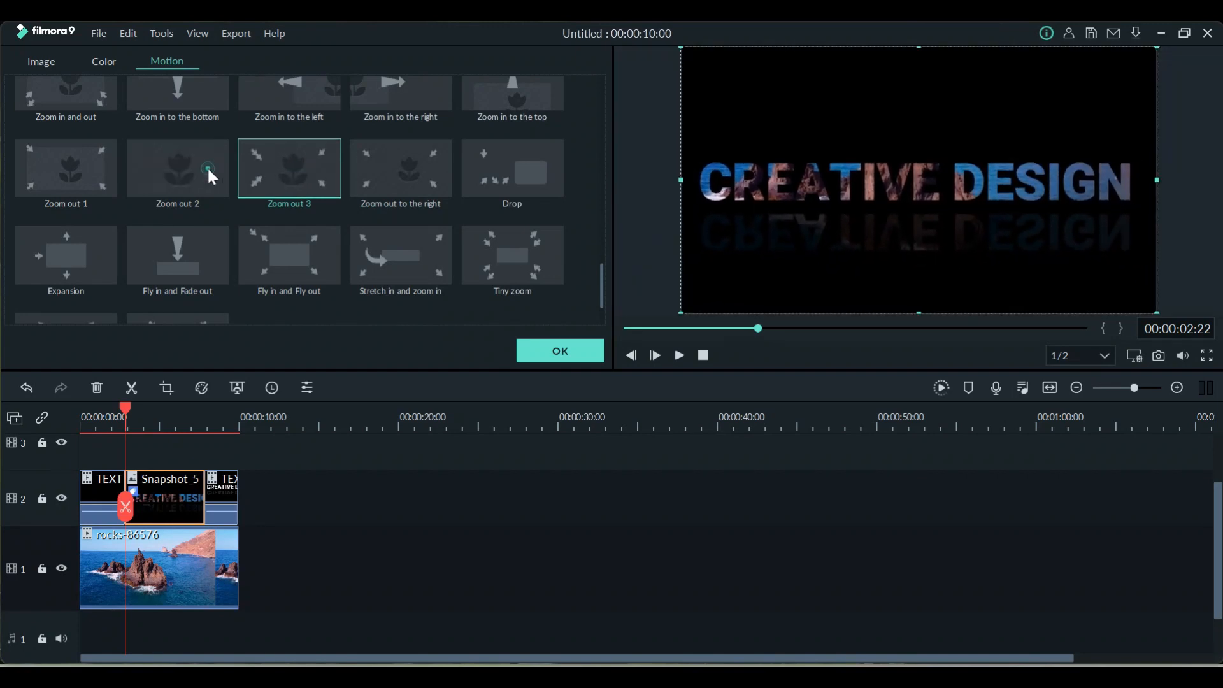
left_click(96, 169)
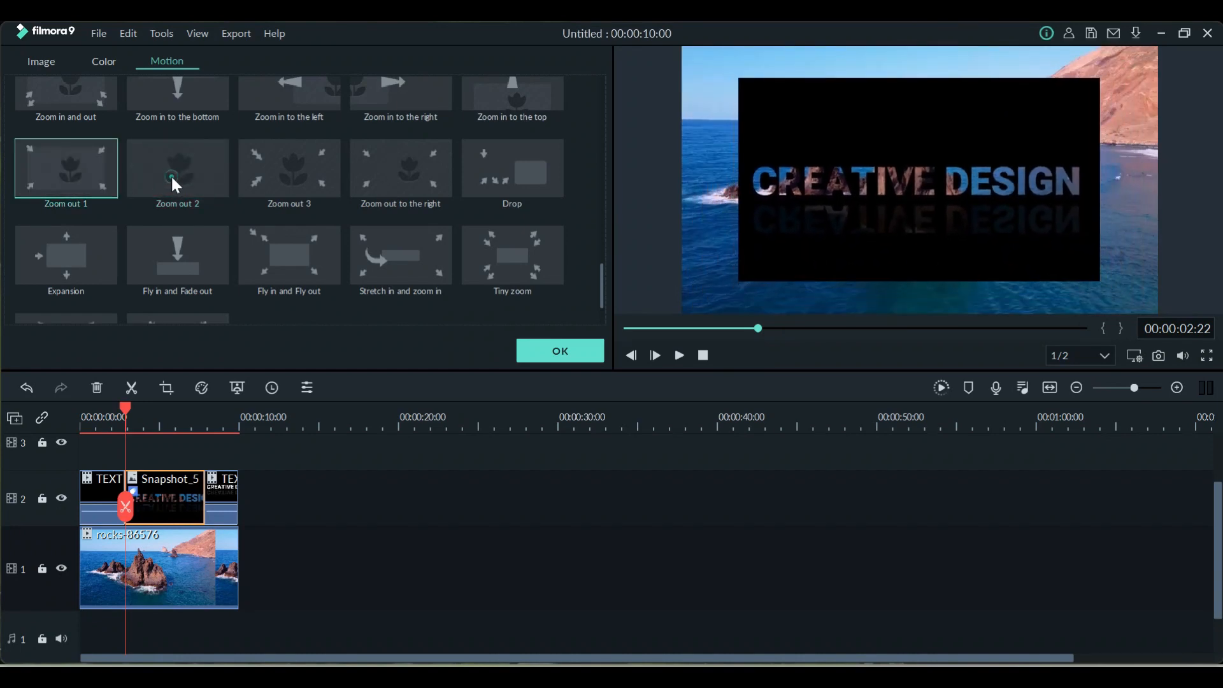
left_click(171, 174)
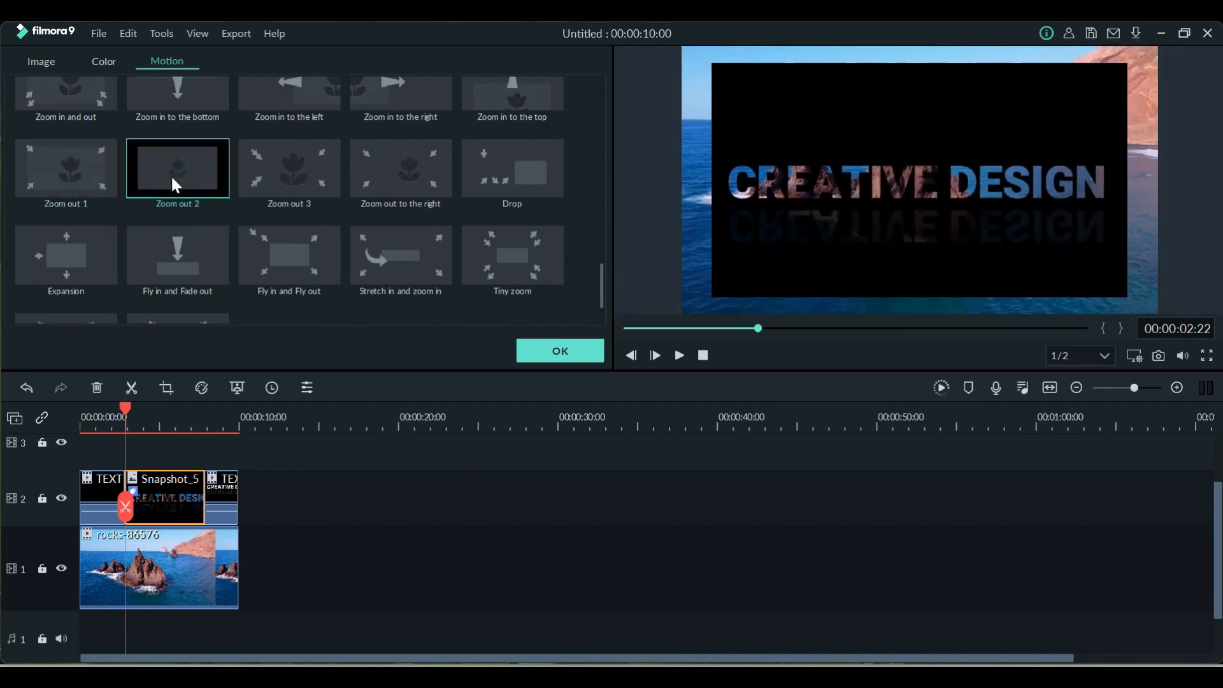
left_click(250, 177)
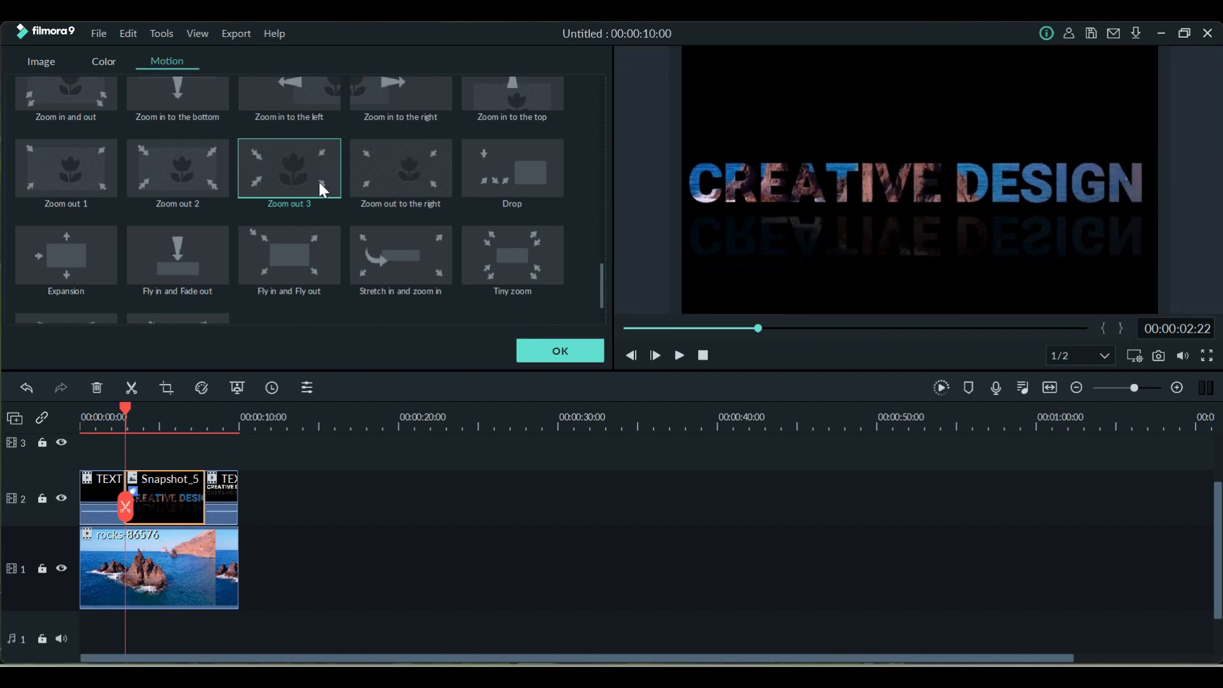
left_click(529, 350)
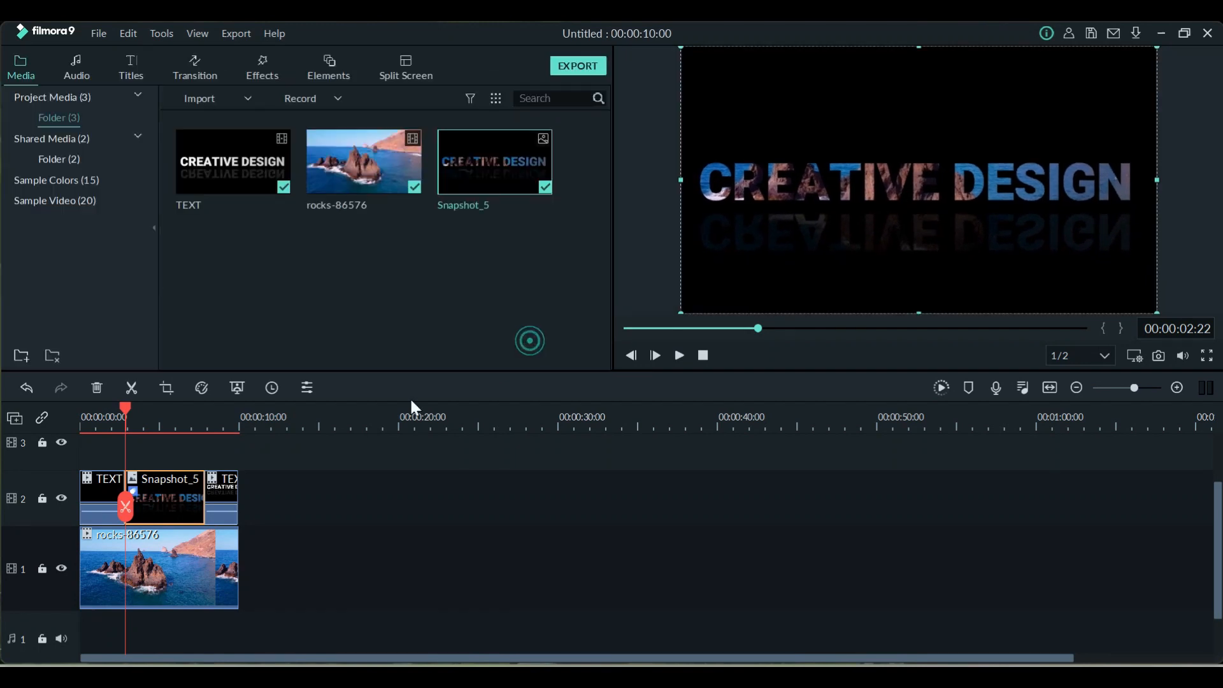
Play the timeline from 00:00:01:03 to preview the snapshot clip's new motion
left_click_drag(125, 408, 98, 412)
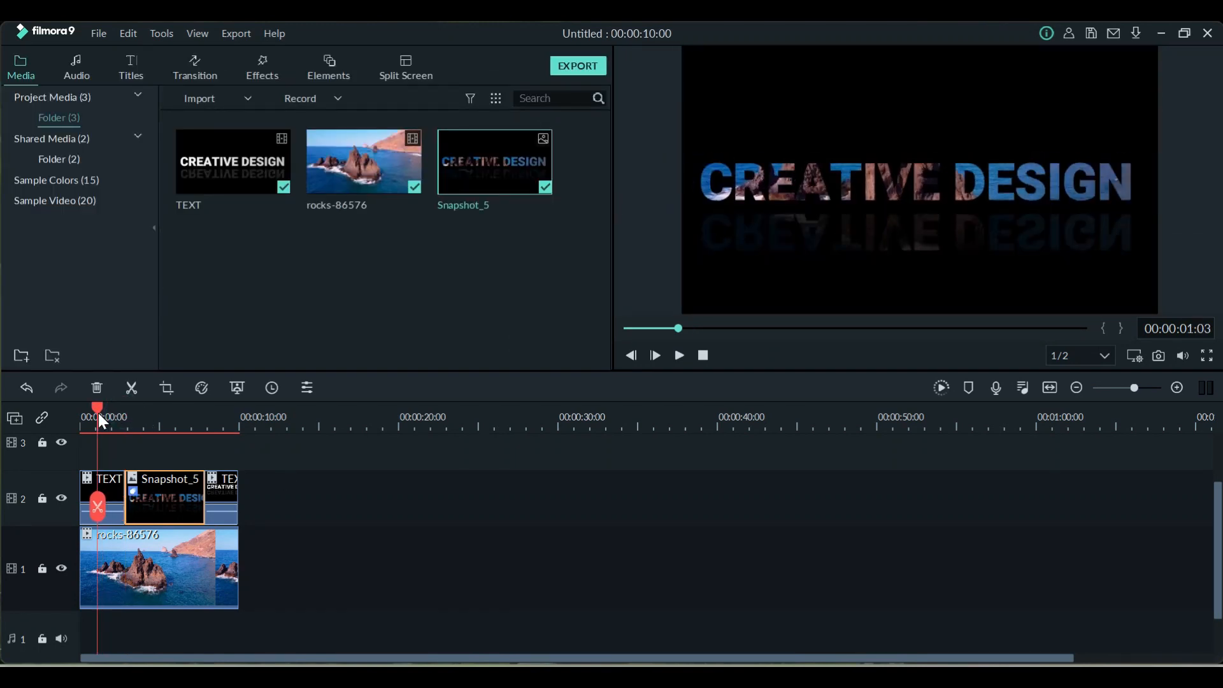
key("space")
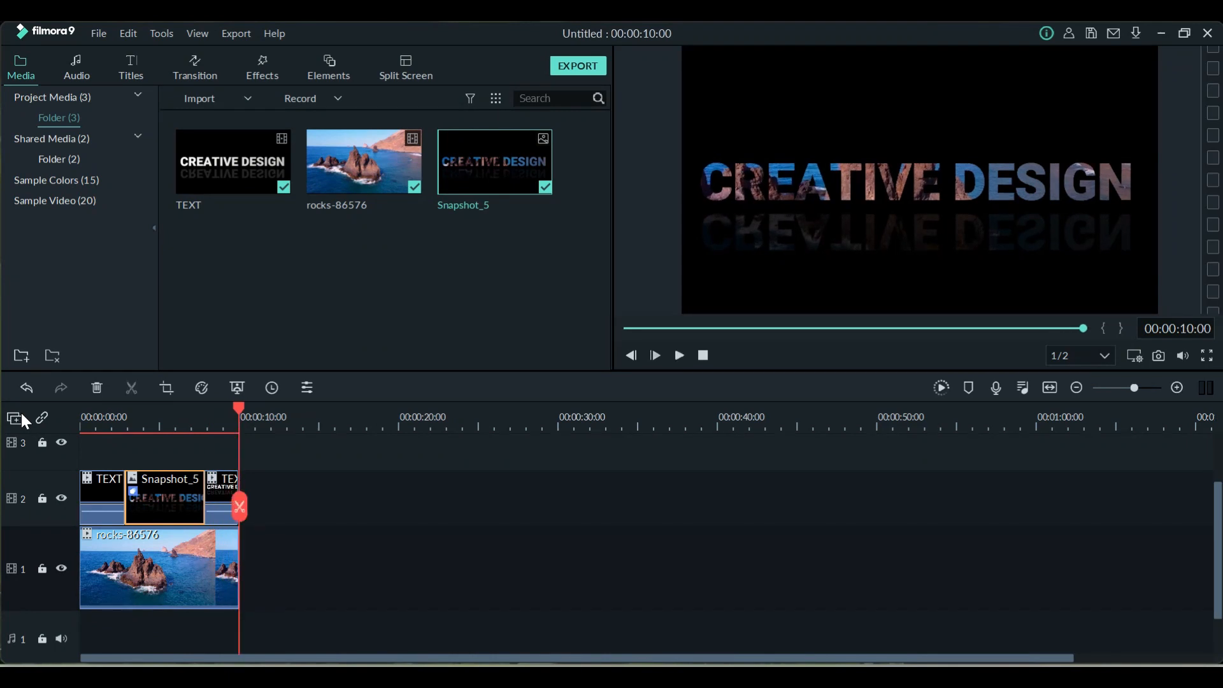
Enlarge the snapshot image slightly beyond the video frame and reposition it with its left edge at the frame's left edge
double_click(144, 504)
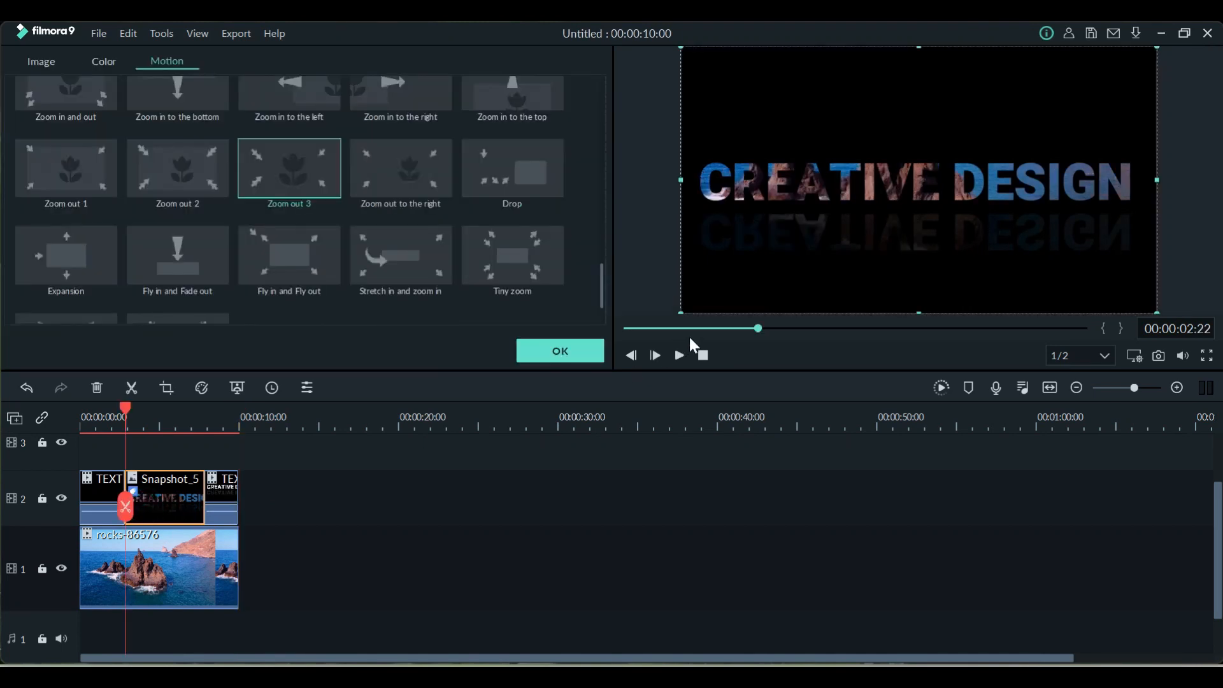
left_click_drag(679, 310, 623, 353)
left_click_drag(830, 209, 934, 170)
left_click_drag(665, 311, 758, 267)
left_click_drag(777, 216, 711, 265)
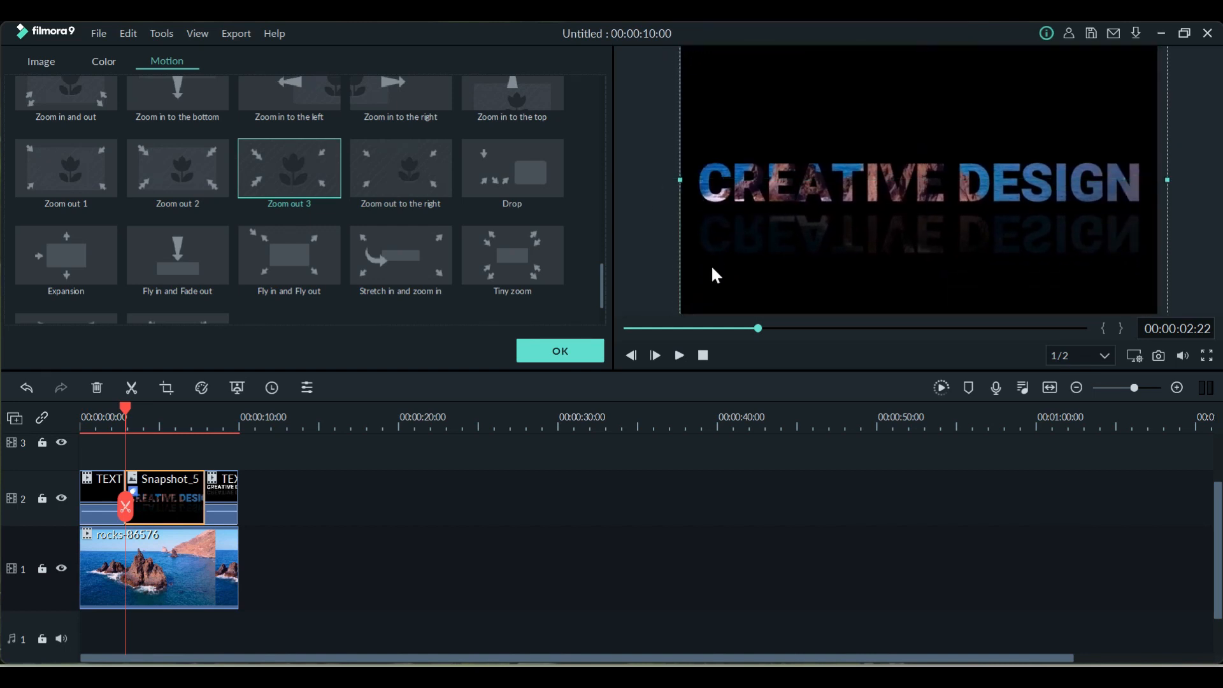
left_click(567, 347)
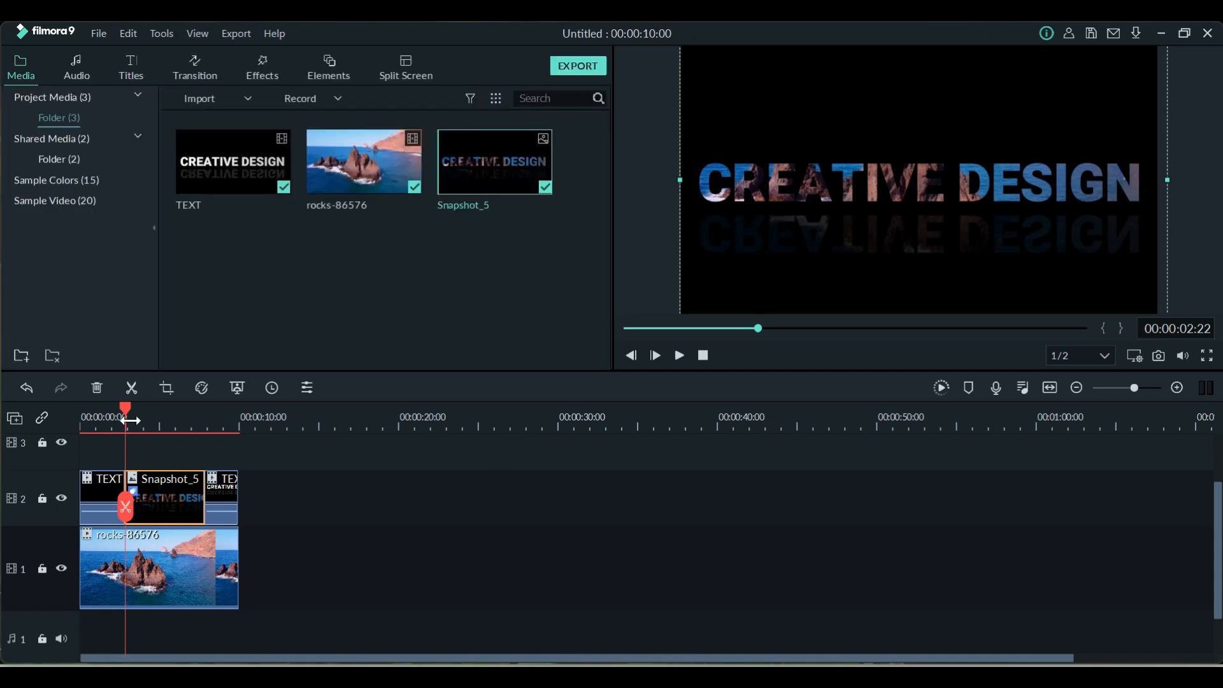
Scrub the playhead past the end of the clips to check the title, and return it to 00:00:00:00
left_click_drag(123, 409, 256, 415)
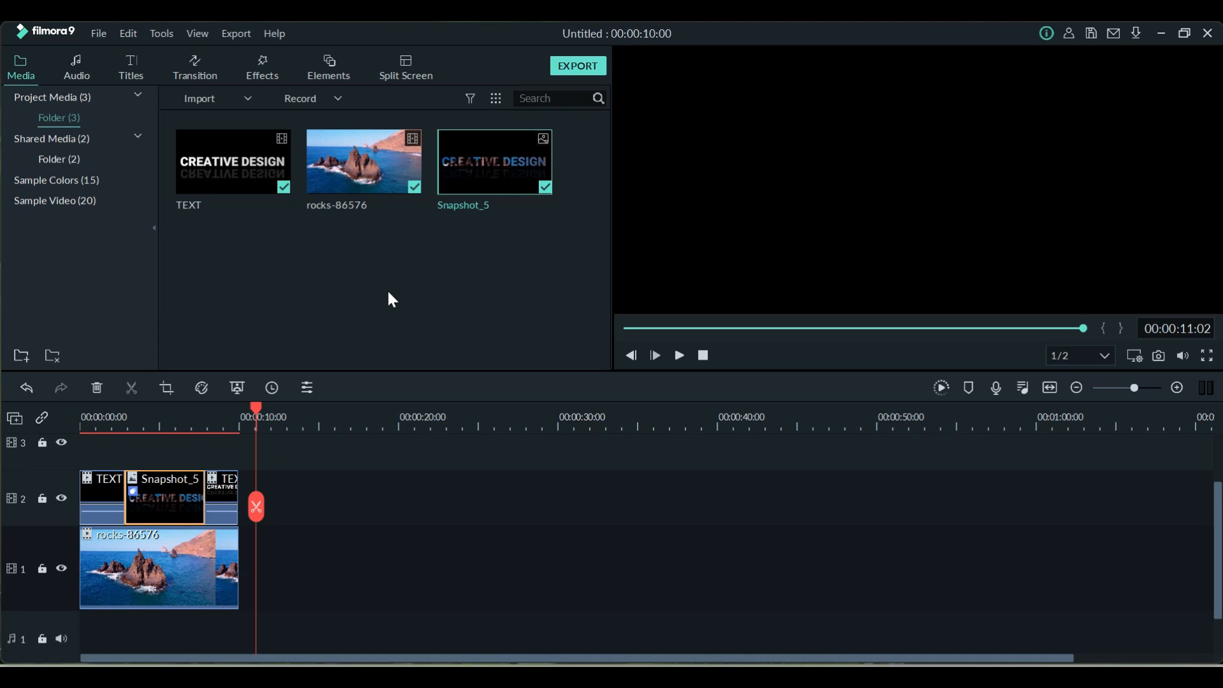
left_click_drag(257, 419, 11, 415)
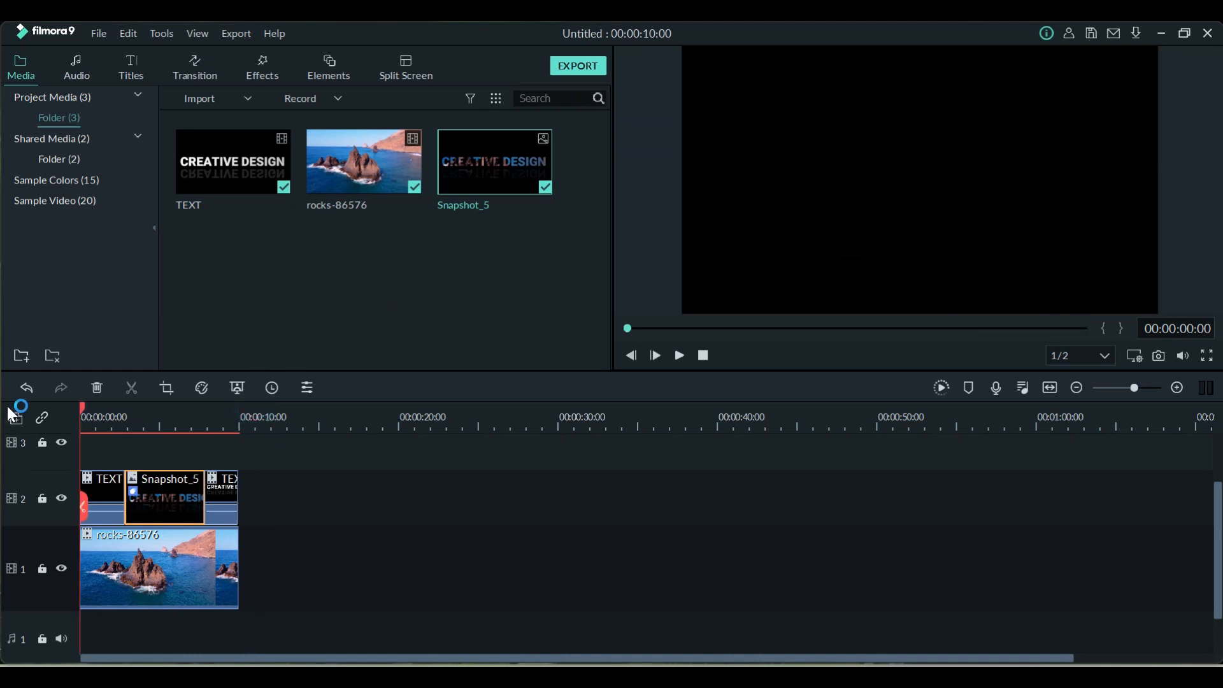